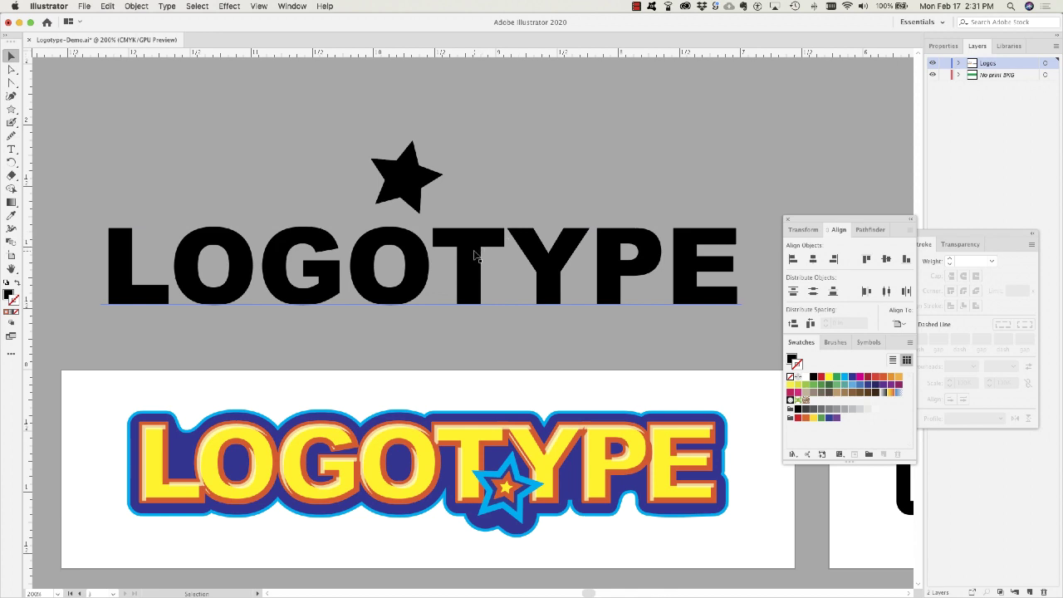
# Highlight letters of the black LOGOTYPE text with the Type tool to examine whether it is live, editable type
pyautogui.click(478, 257)
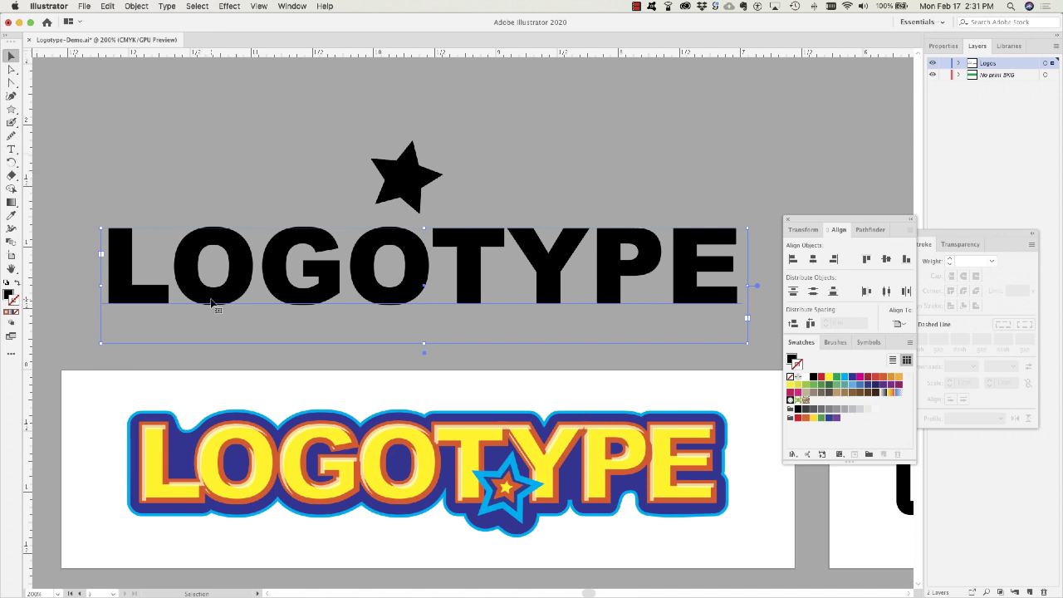
pyautogui.press('t')
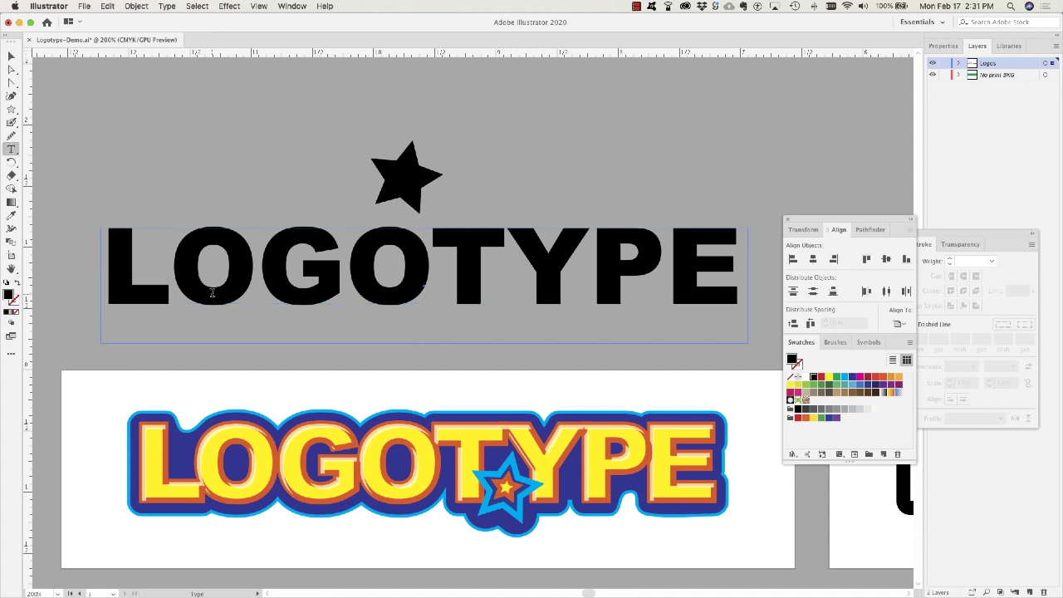
pyautogui.moveTo(198, 290); pyautogui.dragTo(576, 290)
pyautogui.moveTo(653, 284); pyautogui.dragTo(337, 266)
pyautogui.click(320, 268)
pyautogui.click(11, 56)
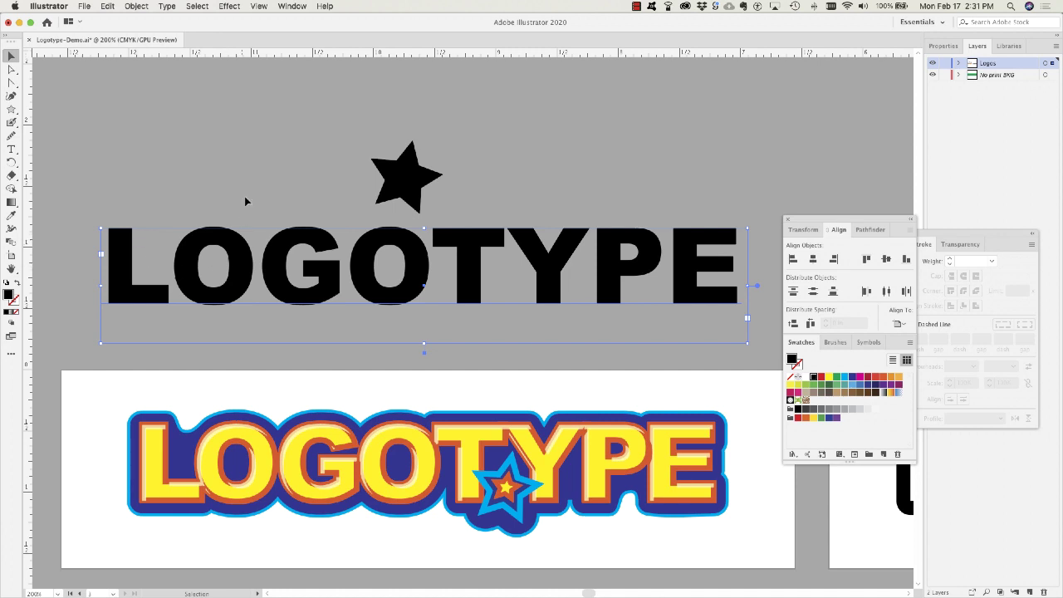
# Convert the black LOGOTYPE text to outlines and ungroup it into individual letters
pyautogui.click(170, 7)
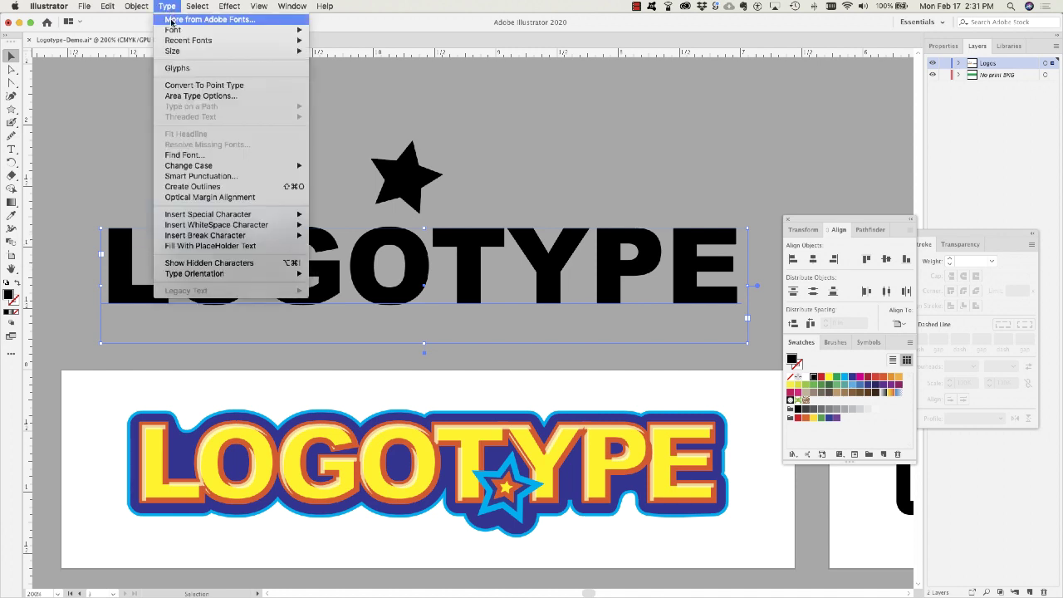
pyautogui.click(186, 190)
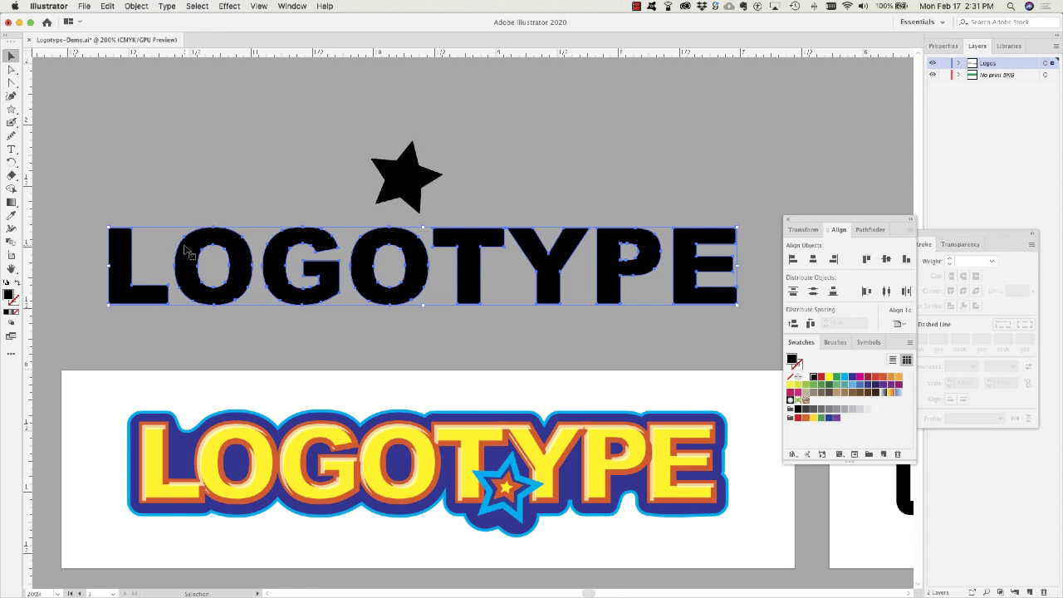
pyautogui.click(149, 6)
pyautogui.click(150, 67)
pyautogui.click(464, 194)
# Select individual LOGOTYPE letters and the black star one by one to examine them as separate vector objects
pyautogui.click(390, 245)
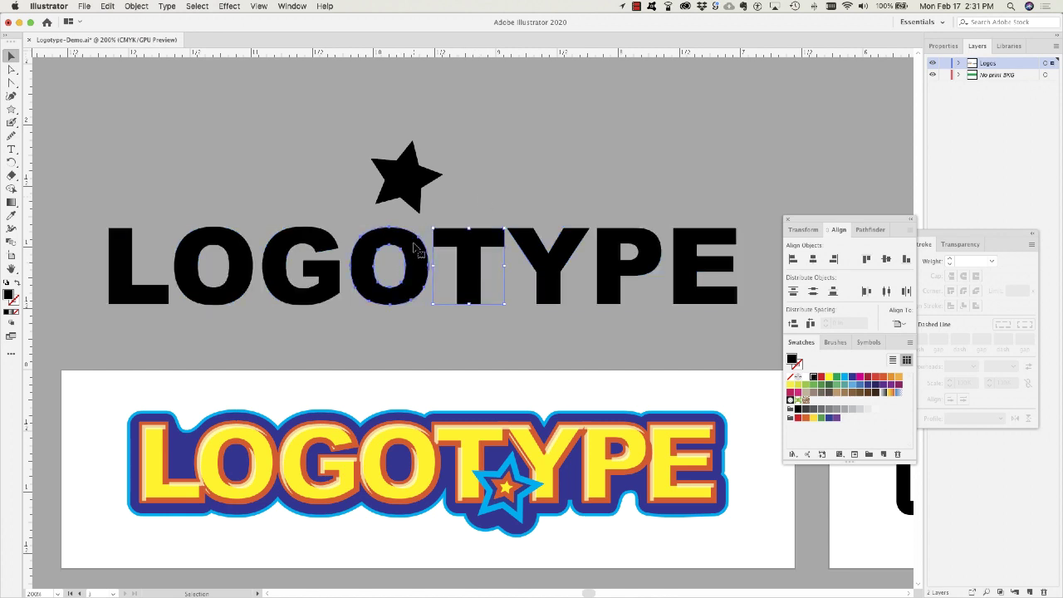
pyautogui.click(238, 267)
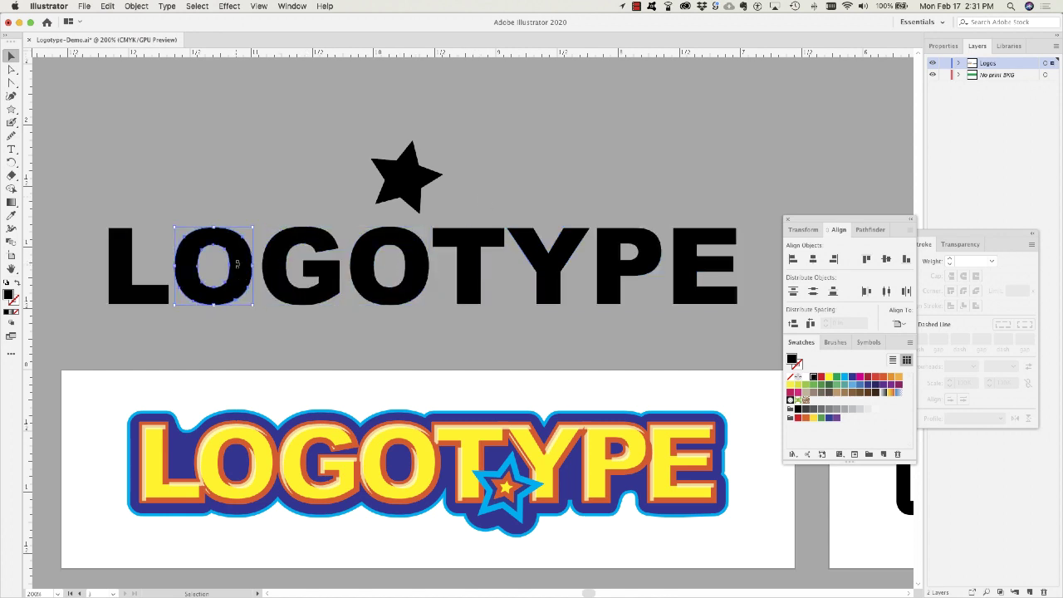
pyautogui.click(391, 182)
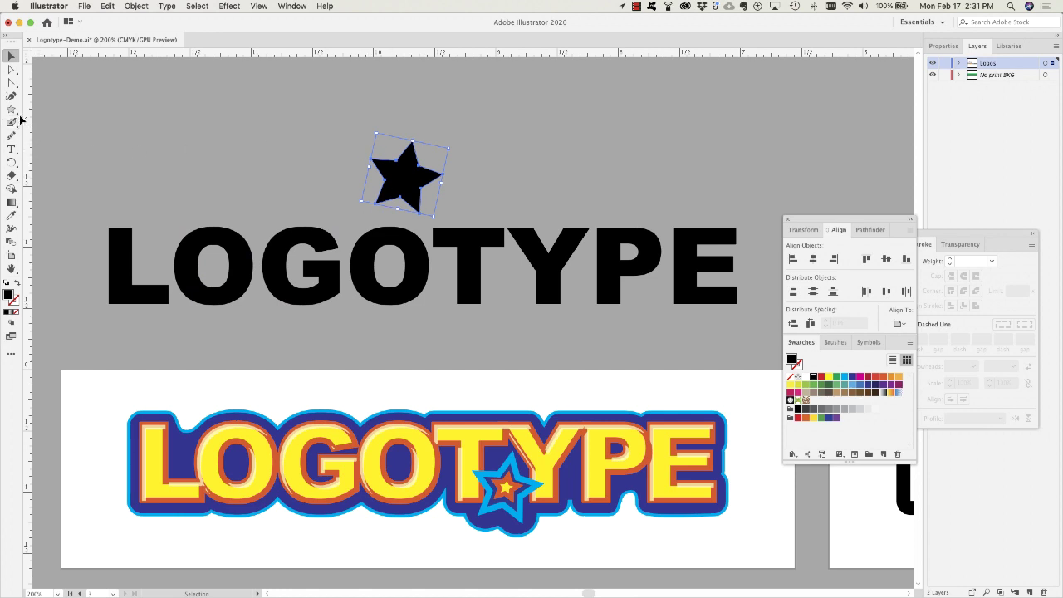
pyautogui.click(491, 179)
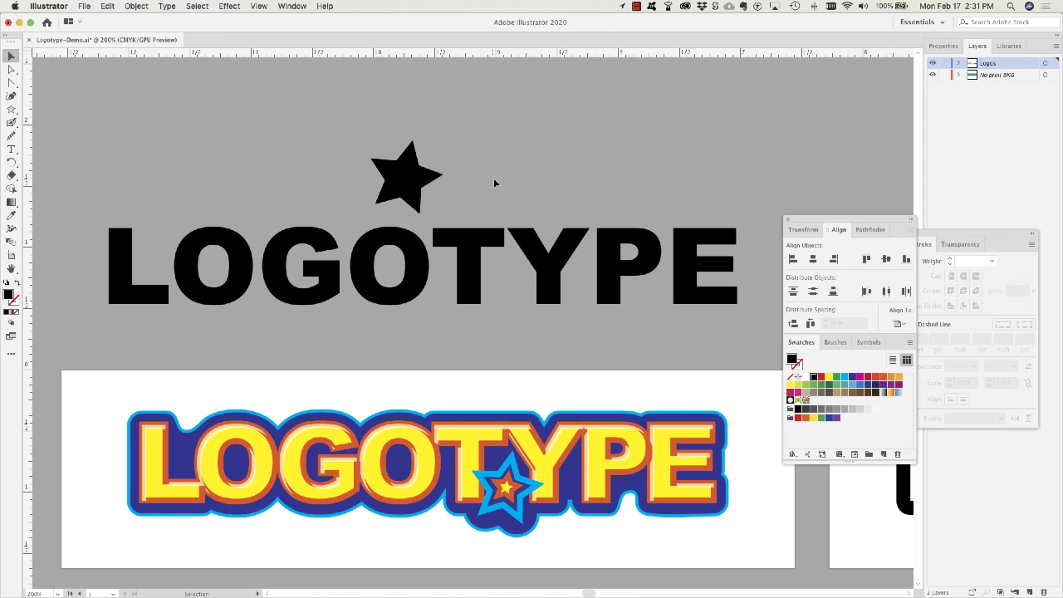
# Tighten the outlined letters by moving the L against the first O, and both together against the G
pyautogui.scroll(-1, 487, 241)
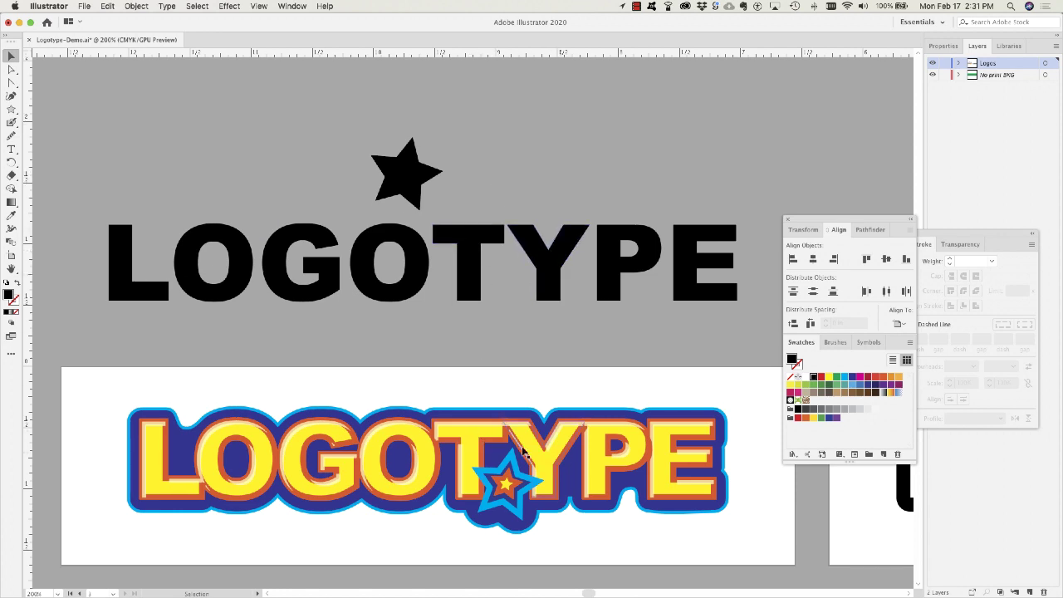
pyautogui.click(125, 286)
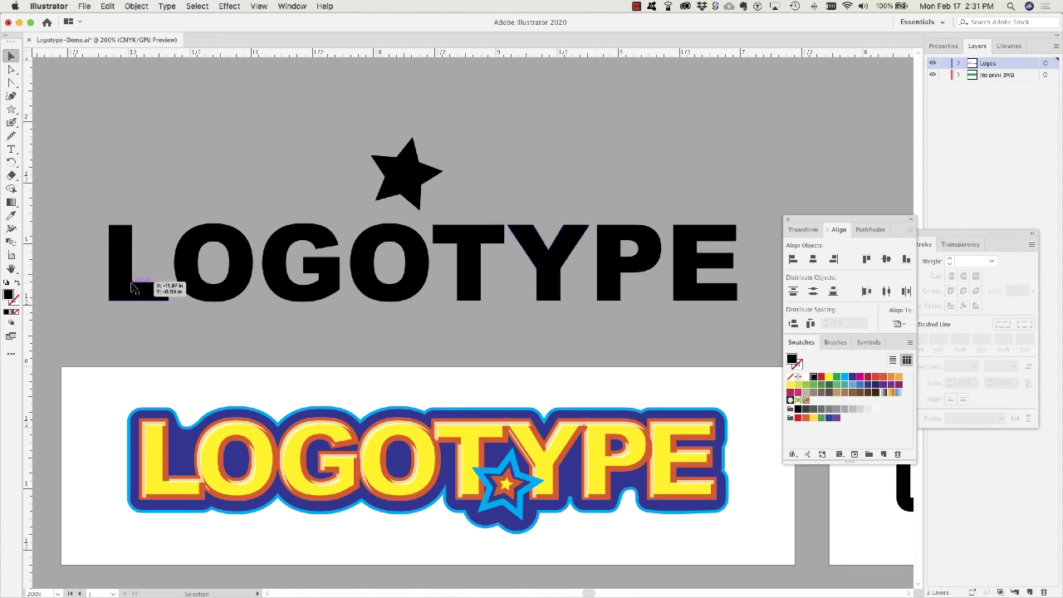
pyautogui.moveTo(122, 285); pyautogui.dragTo(135, 287)
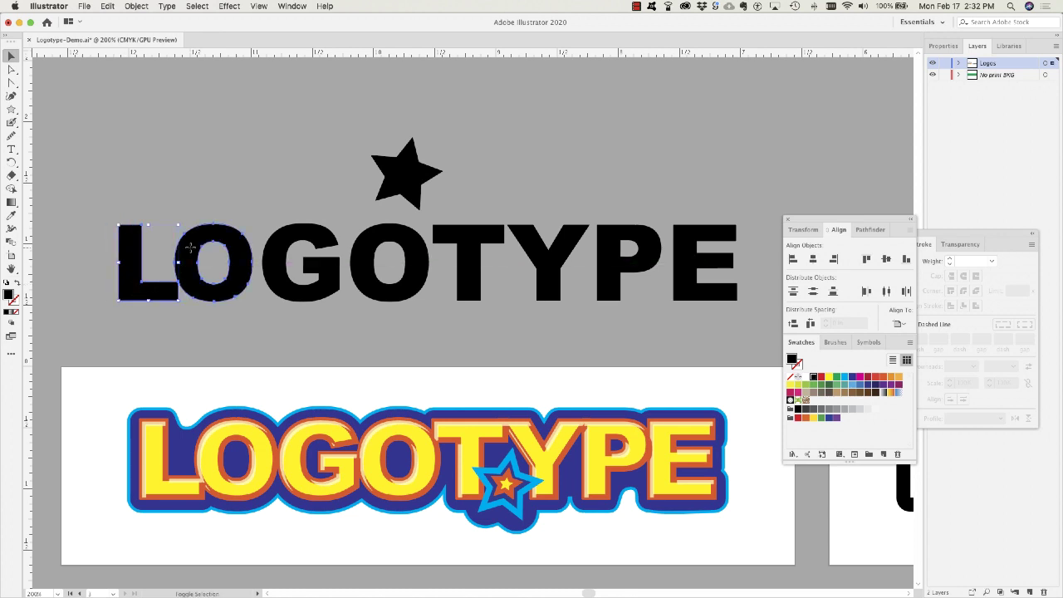
pyautogui.moveTo(188, 252); pyautogui.dragTo(203, 251)
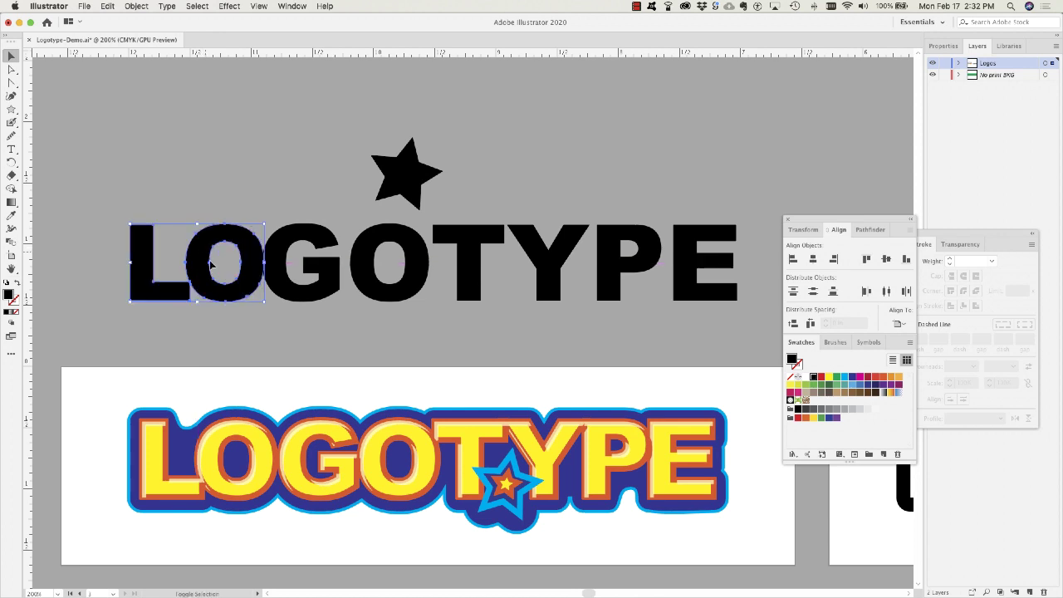
pyautogui.click(260, 331)
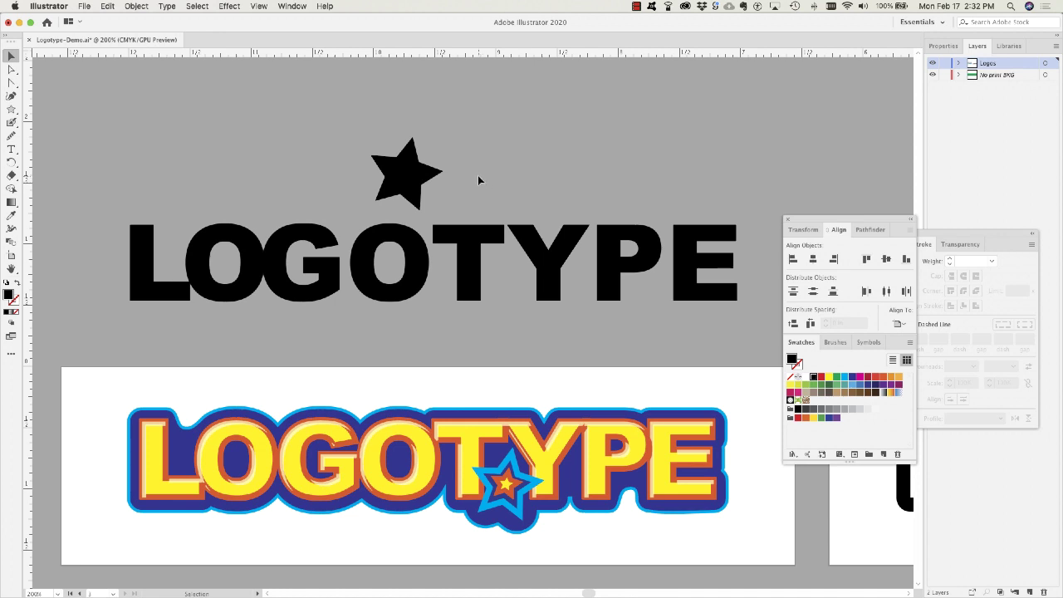
# Create a live text frame reading LOGO above the outlined letters and widen it to fit the whole word
pyautogui.click(474, 233)
pyautogui.click(11, 149)
pyautogui.click(11, 149)
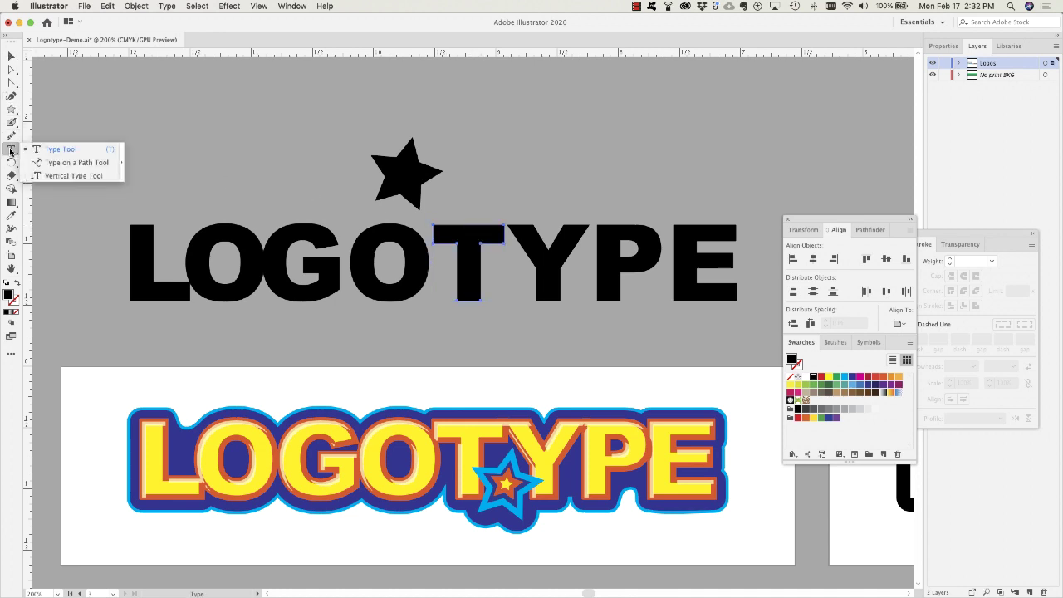
pyautogui.moveTo(138, 109); pyautogui.dragTo(313, 189)
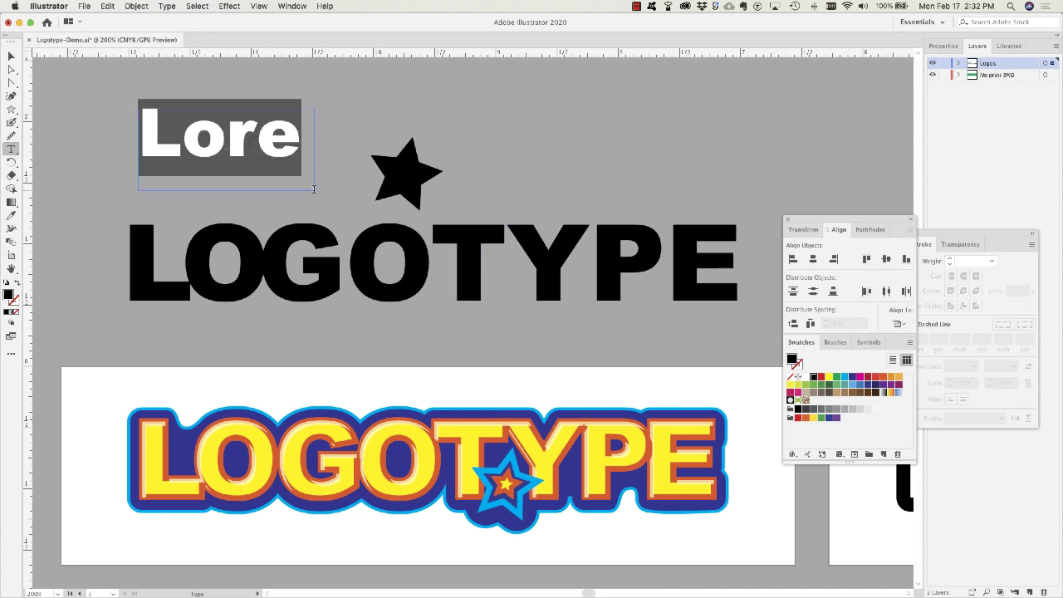
pyautogui.write('LOG')
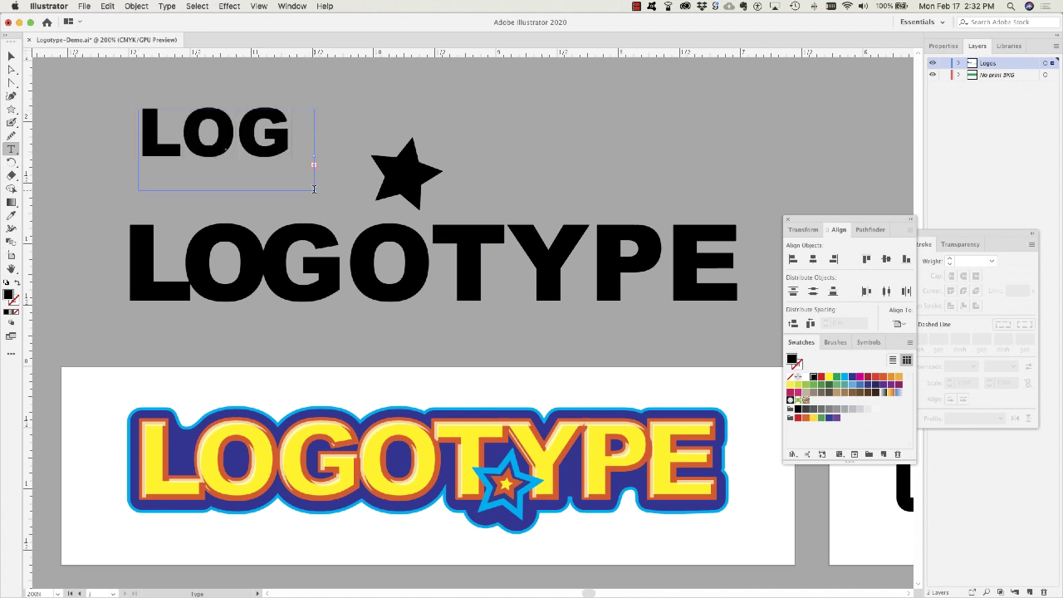
pyautogui.press('Escape')
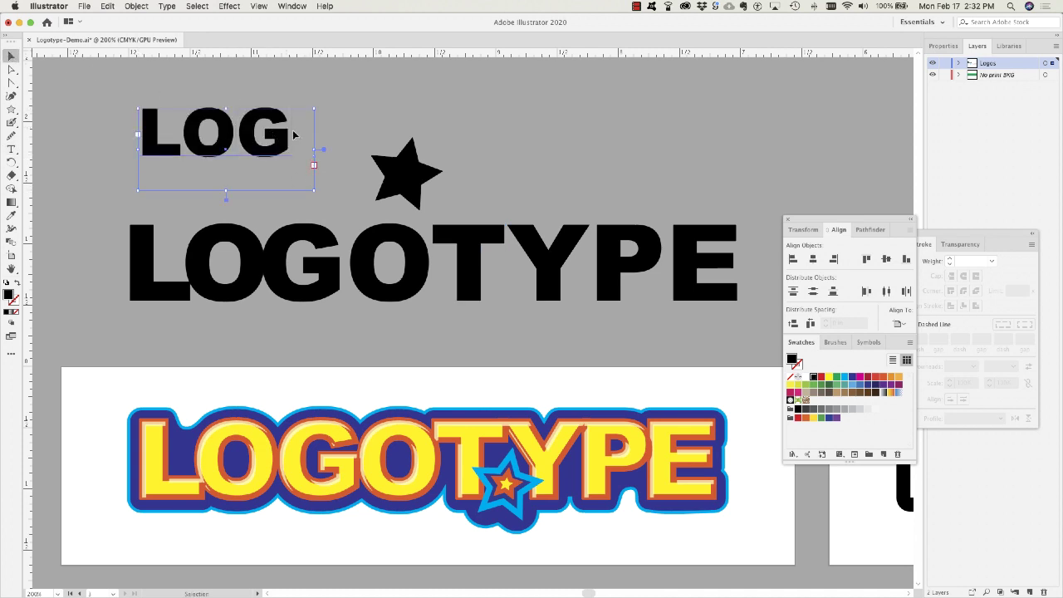
pyautogui.moveTo(314, 150); pyautogui.dragTo(359, 149)
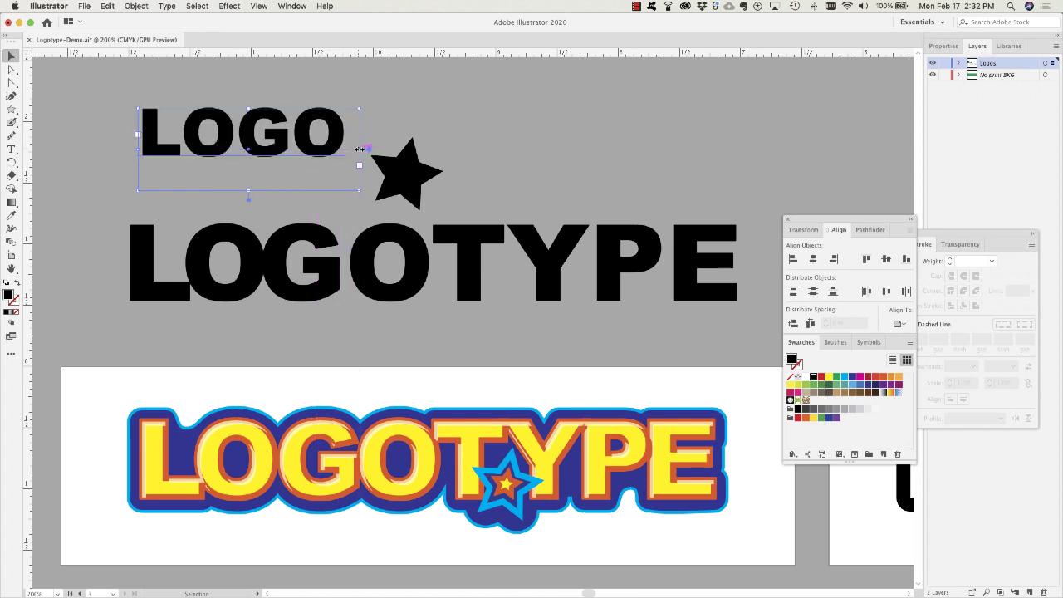
# Display the artwork in Outline mode and examine how the live LOGO text differs from the outlined letters
pyautogui.click(262, 7)
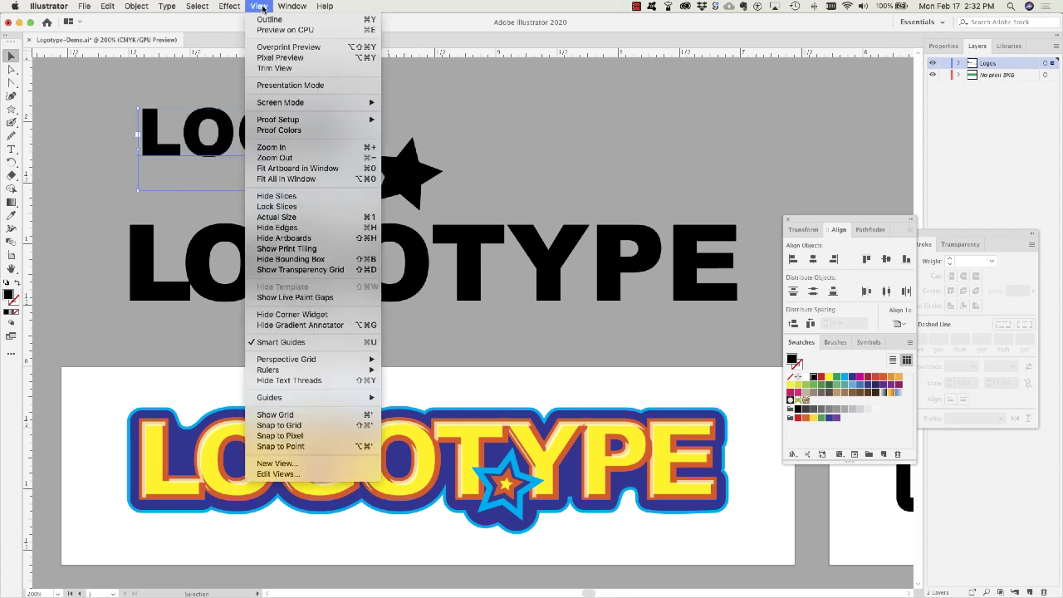
pyautogui.click(267, 19)
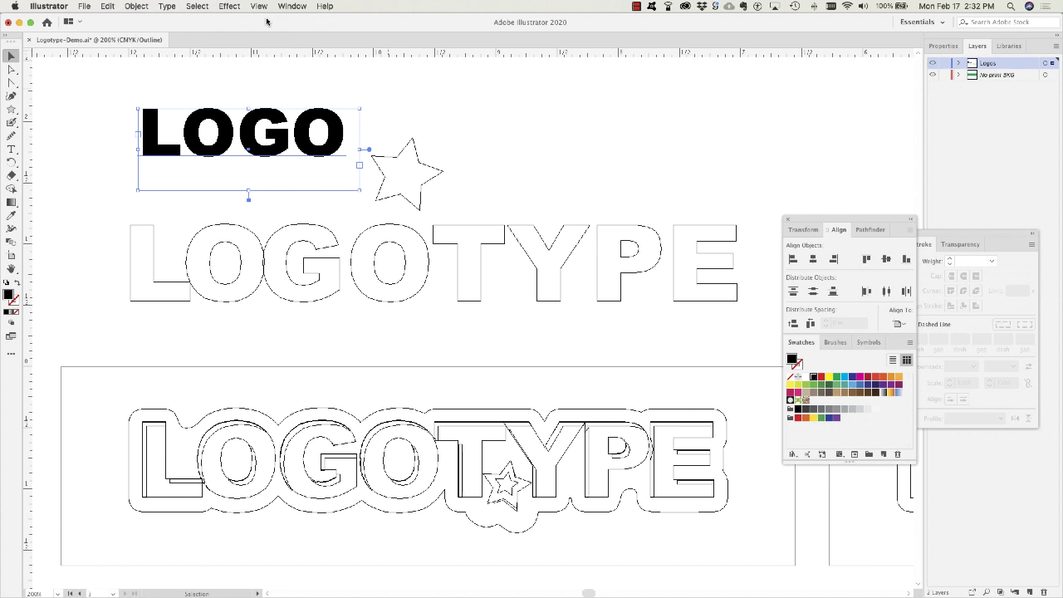
pyautogui.click(357, 87)
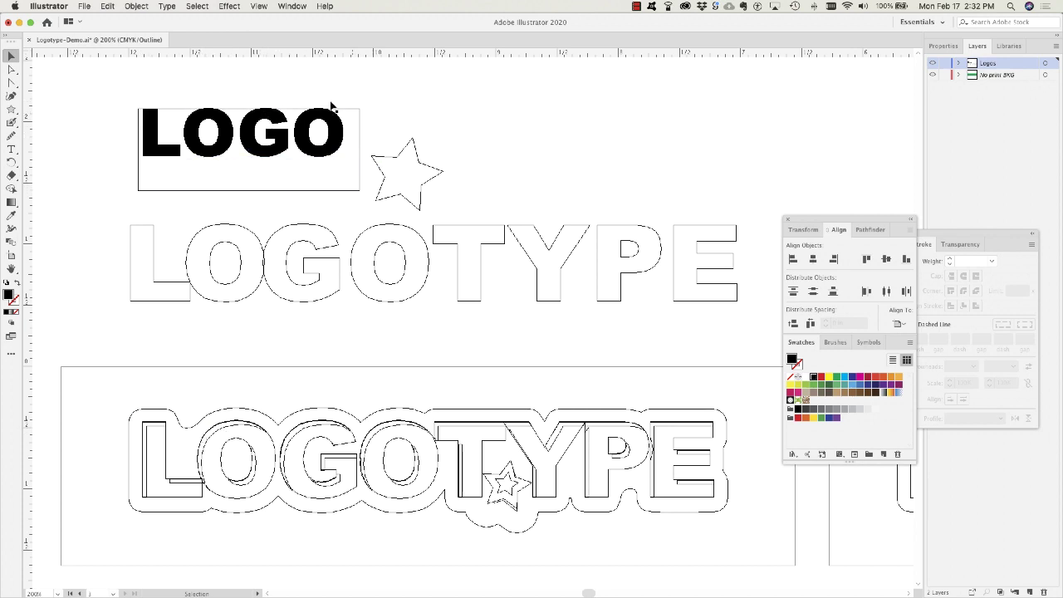
pyautogui.click(279, 141)
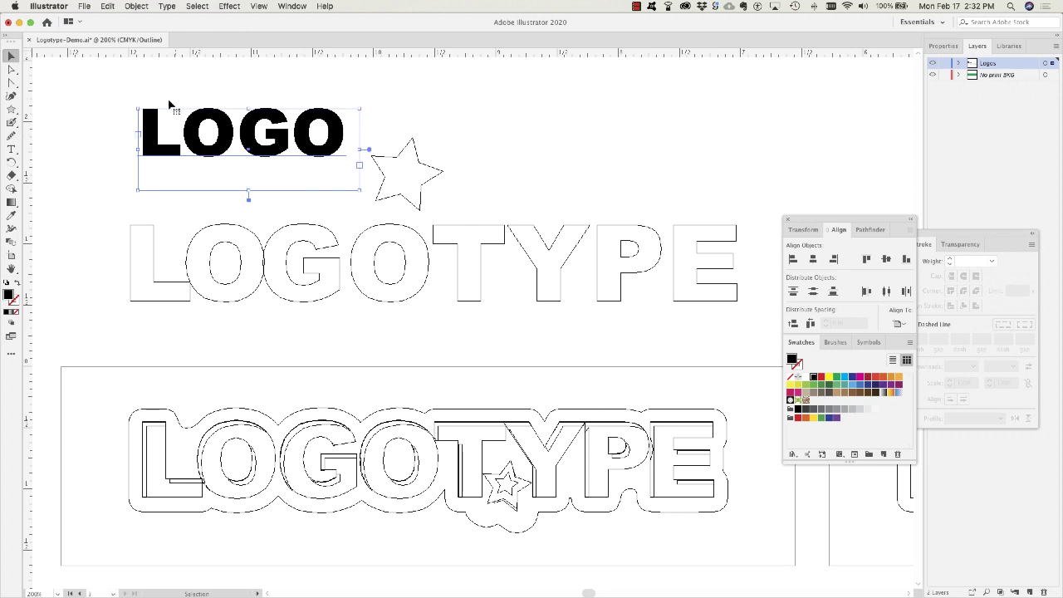
pyautogui.click(460, 91)
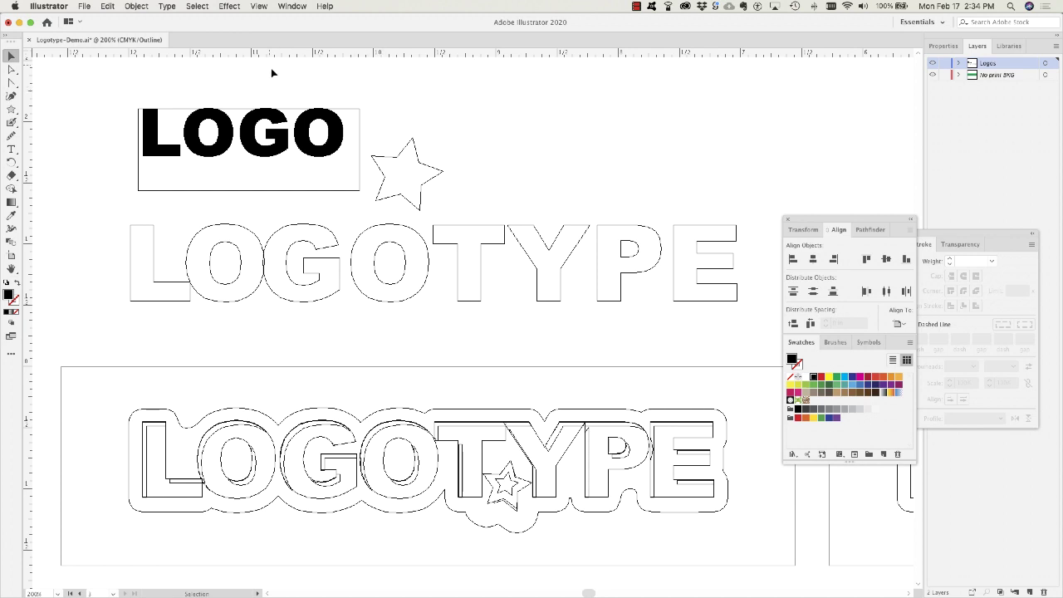
# Return the artwork to GPU Preview and select the LOGO text and the outlined G to compare them
pyautogui.click(258, 6)
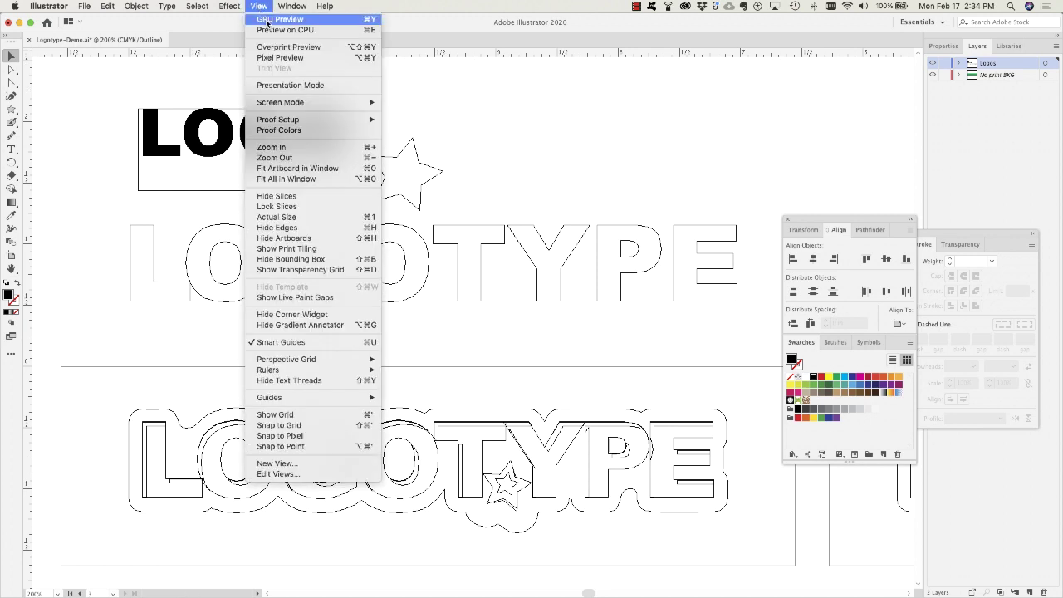
pyautogui.click(273, 22)
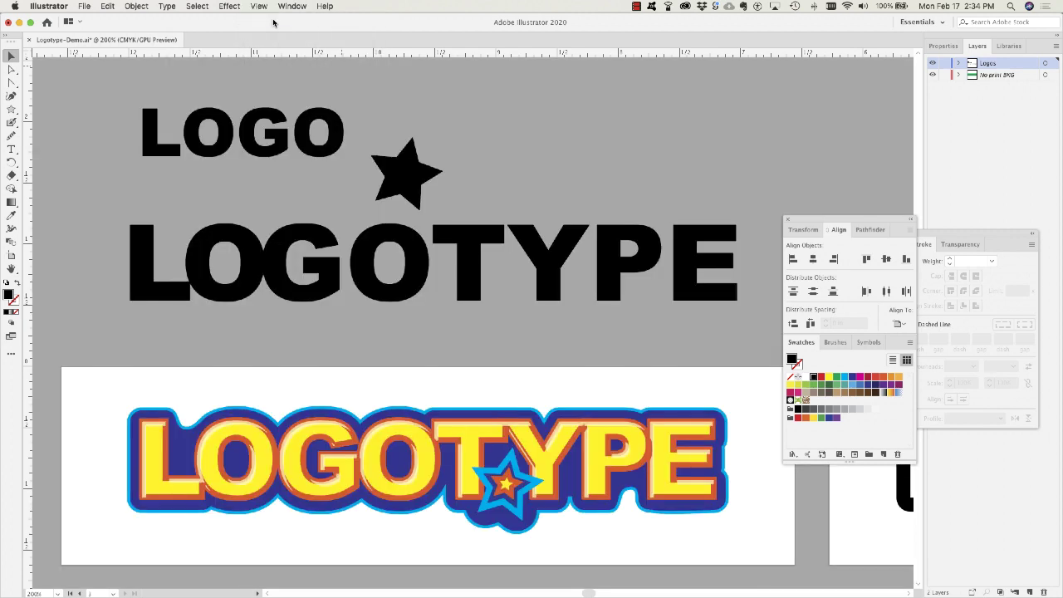
pyautogui.click(324, 129)
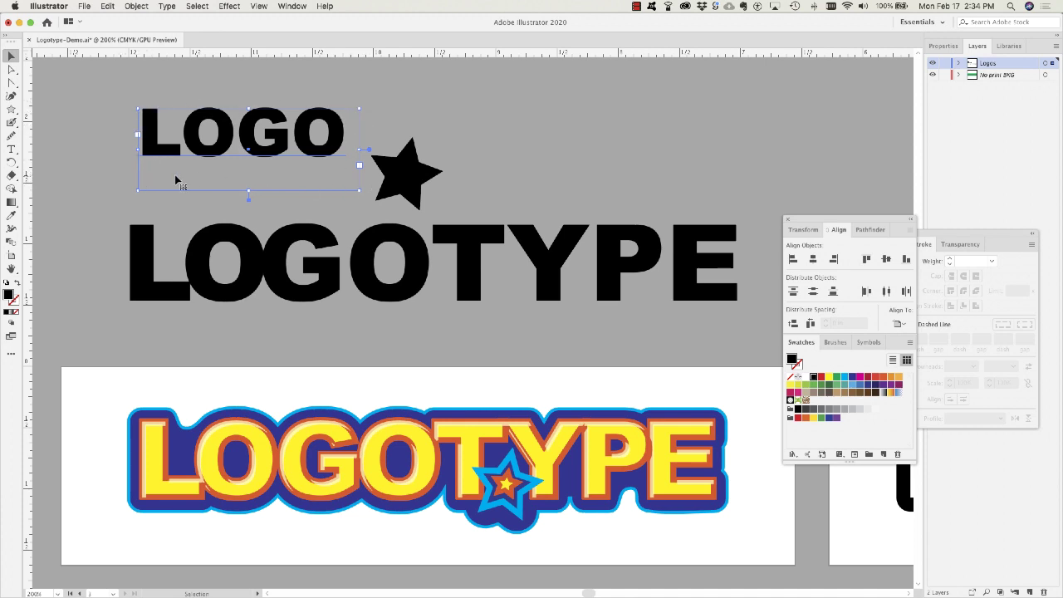
pyautogui.click(317, 242)
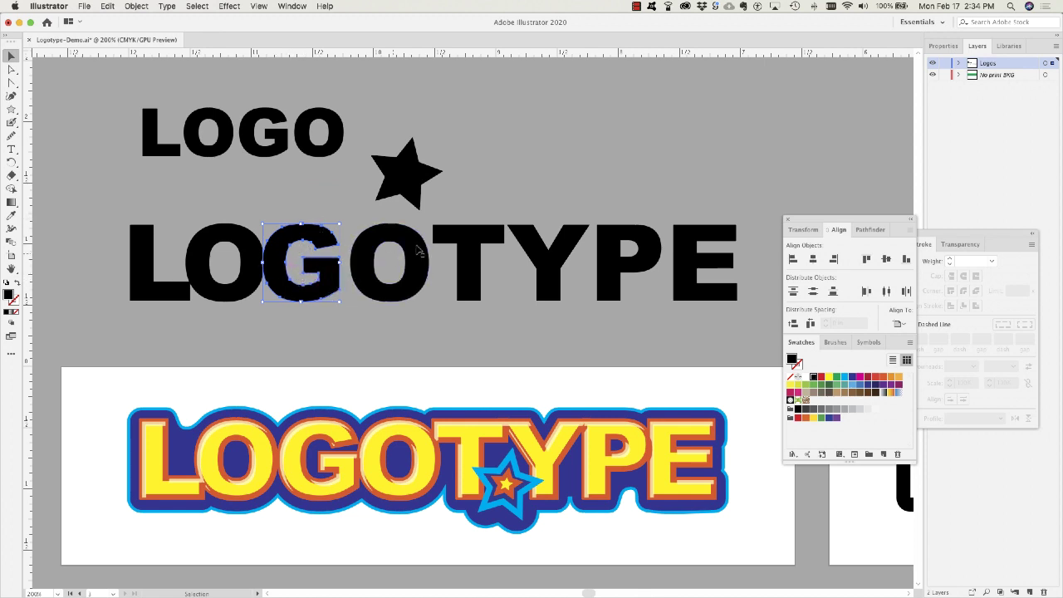
pyautogui.click(640, 7)
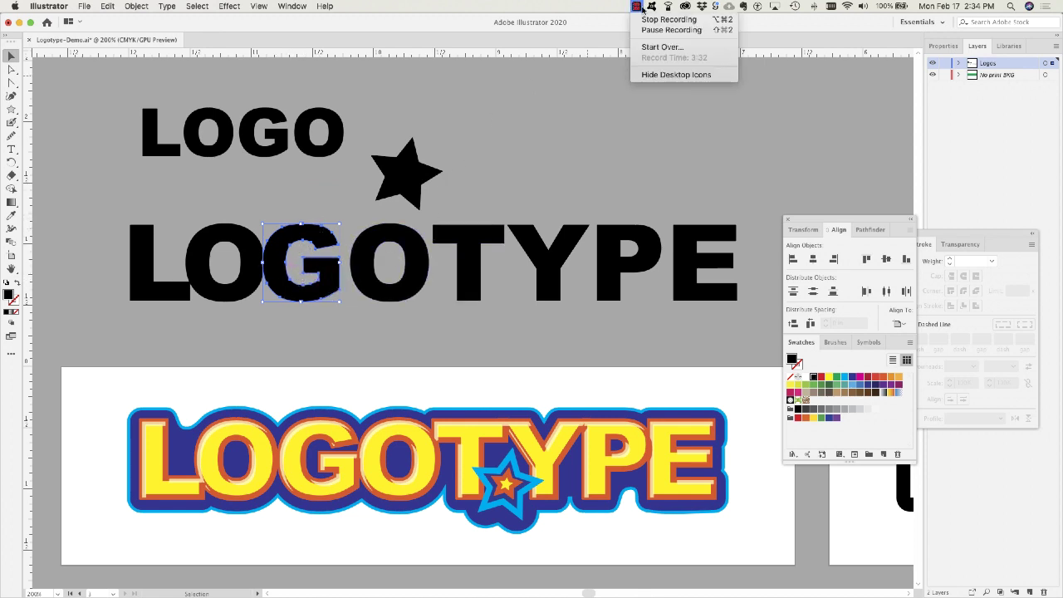
pyautogui.click(661, 17)
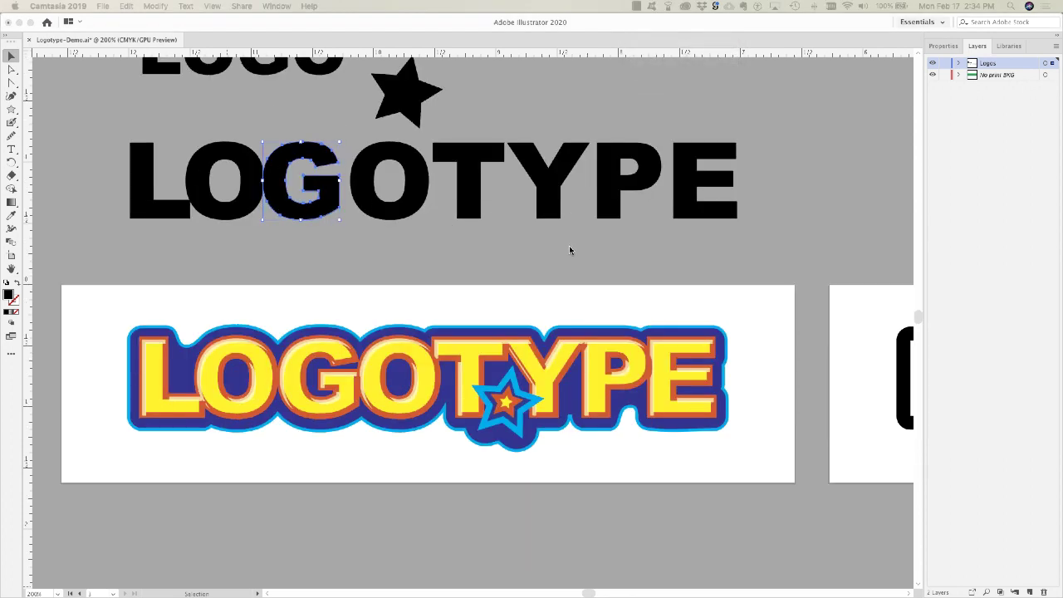
pyautogui.click(566, 254)
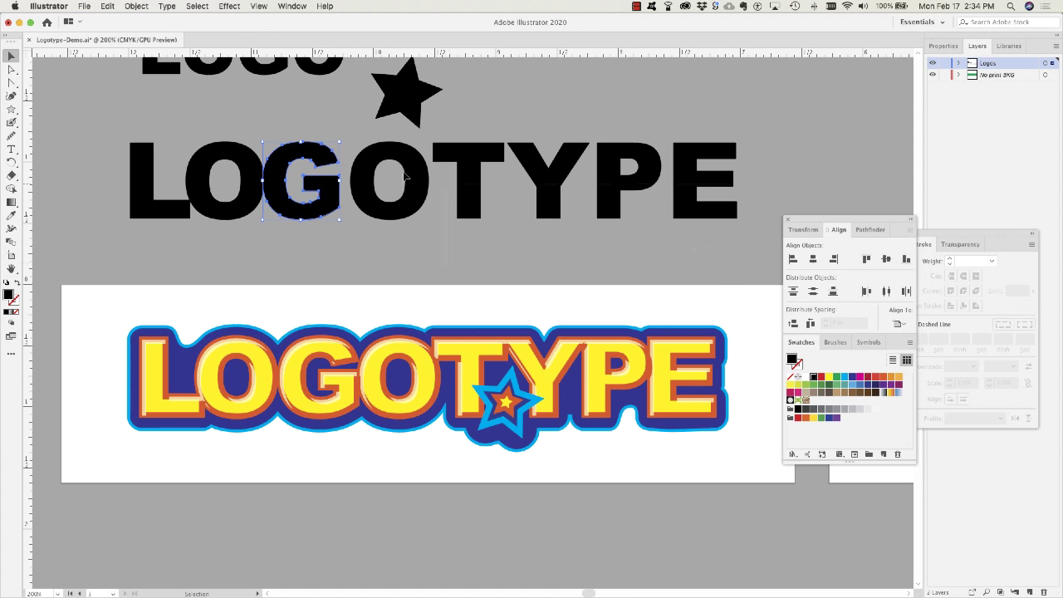
# Delete the black LOGOTYPE letters, the black star and the LOGO text frame above the artboard
pyautogui.click(141, 67)
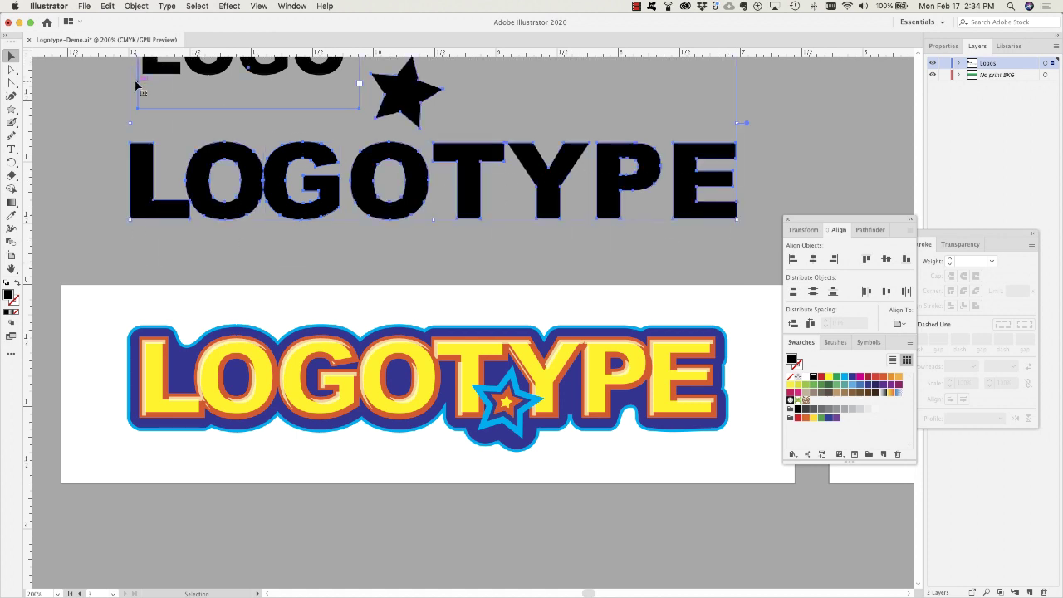
pyautogui.press('Delete')
pyautogui.scroll(-2, 400, 222)
pyautogui.hscroll(1, 399, 223)
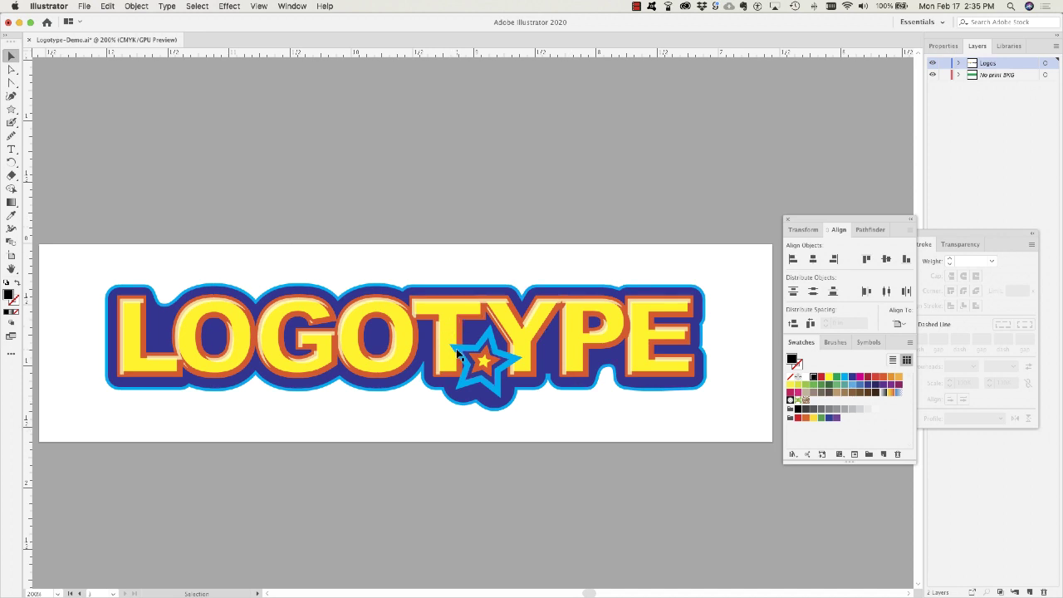
# Select all unused swatches in the logo file and delete them, keeping only the colors the artwork uses
pyautogui.scroll(-2, 540, 230)
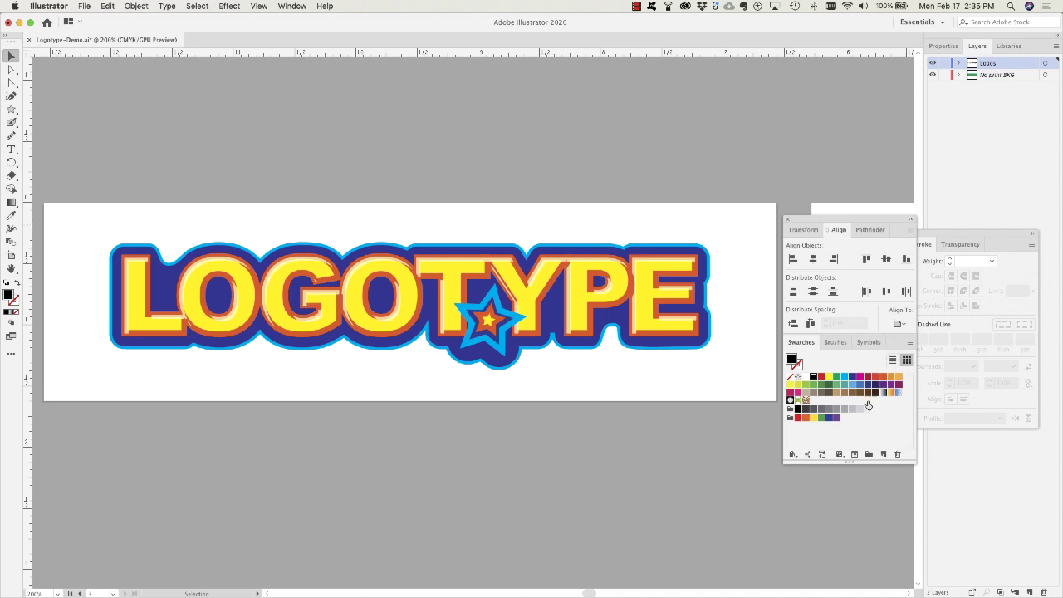
pyautogui.click(910, 342)
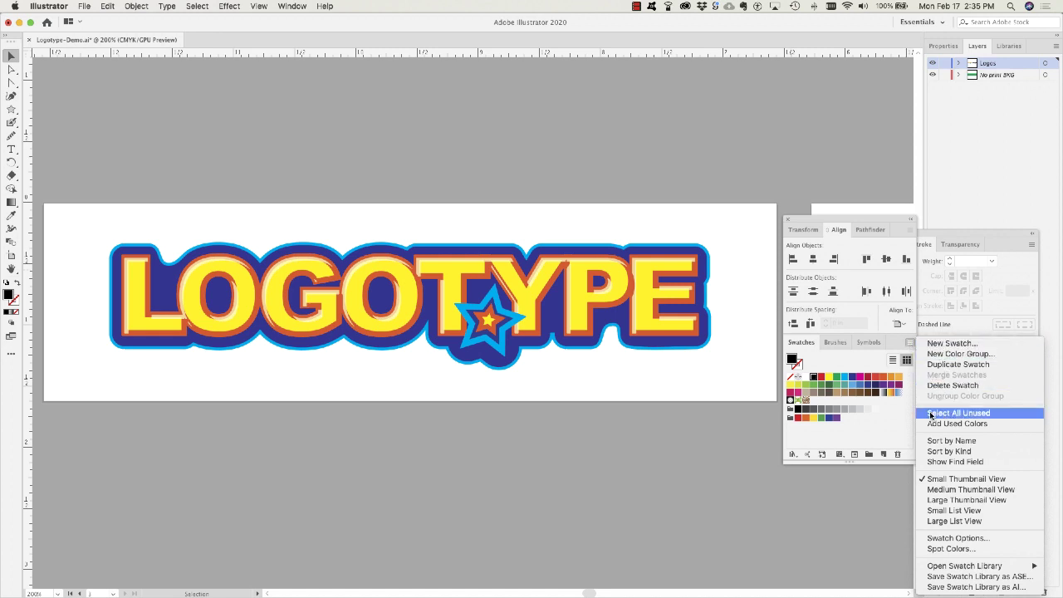
pyautogui.click(984, 413)
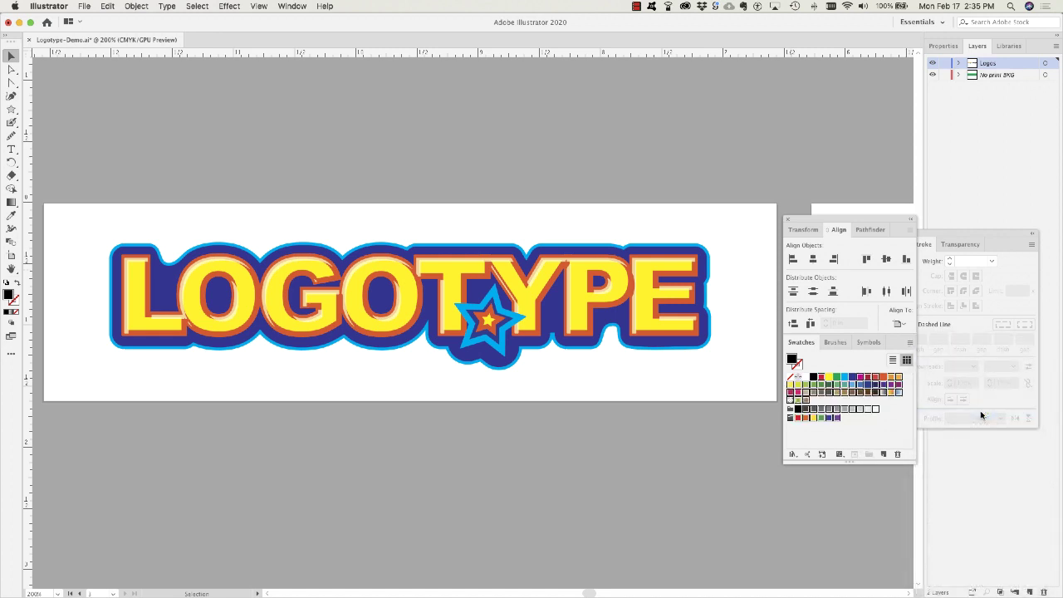
pyautogui.click(898, 455)
pyautogui.click(571, 327)
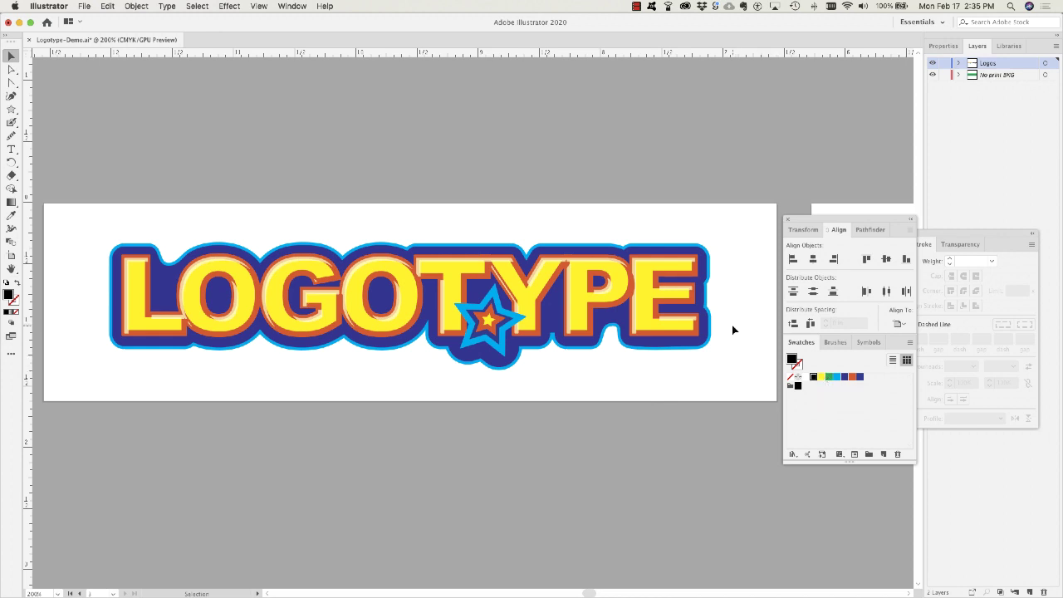
# Look over the color and black LOGOTYPE versions on their neighbouring artboards
pyautogui.hscroll(6, 732, 329)
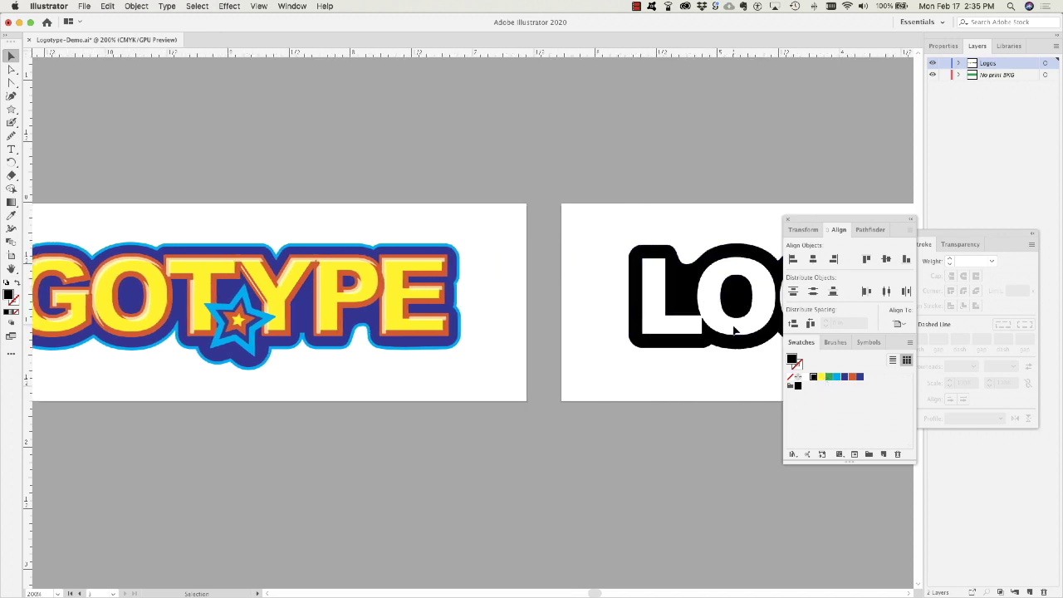
pyautogui.hscroll(9, 734, 330)
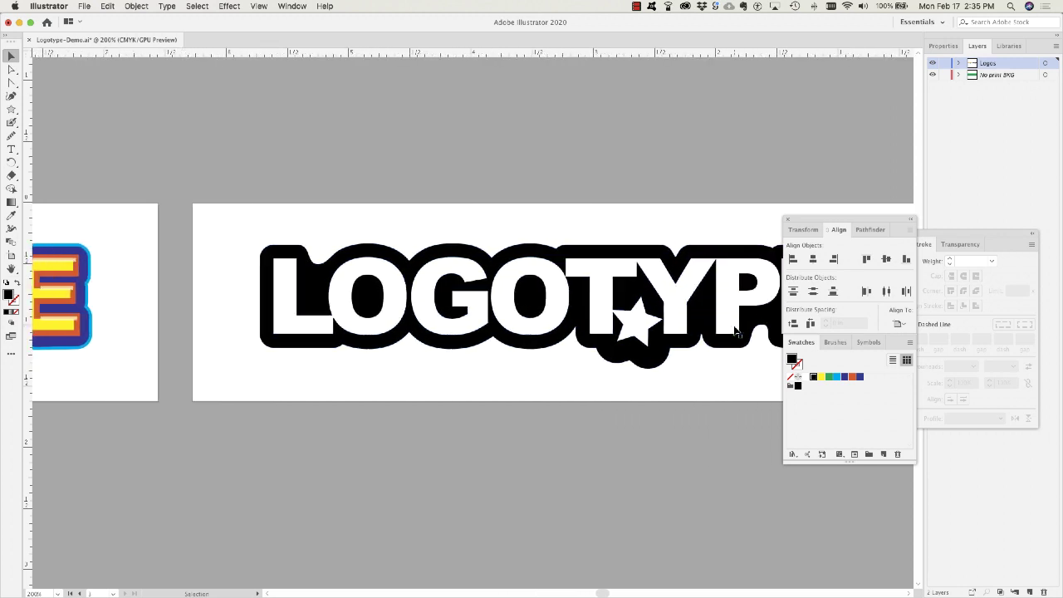
pyautogui.hscroll(3, 735, 330)
pyautogui.hscroll(-10, 734, 330)
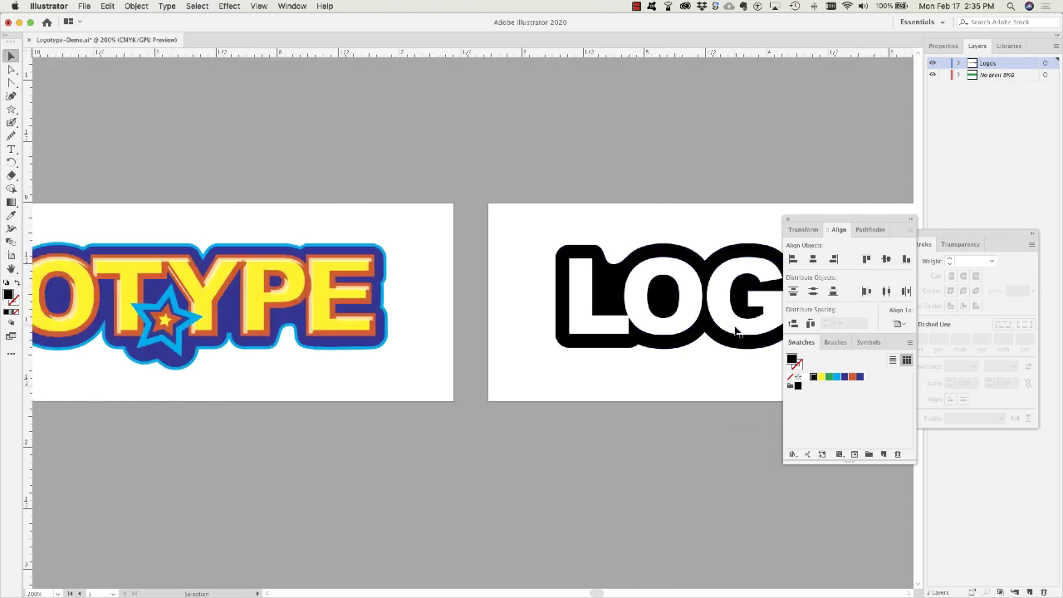
pyautogui.hscroll(-8, 734, 329)
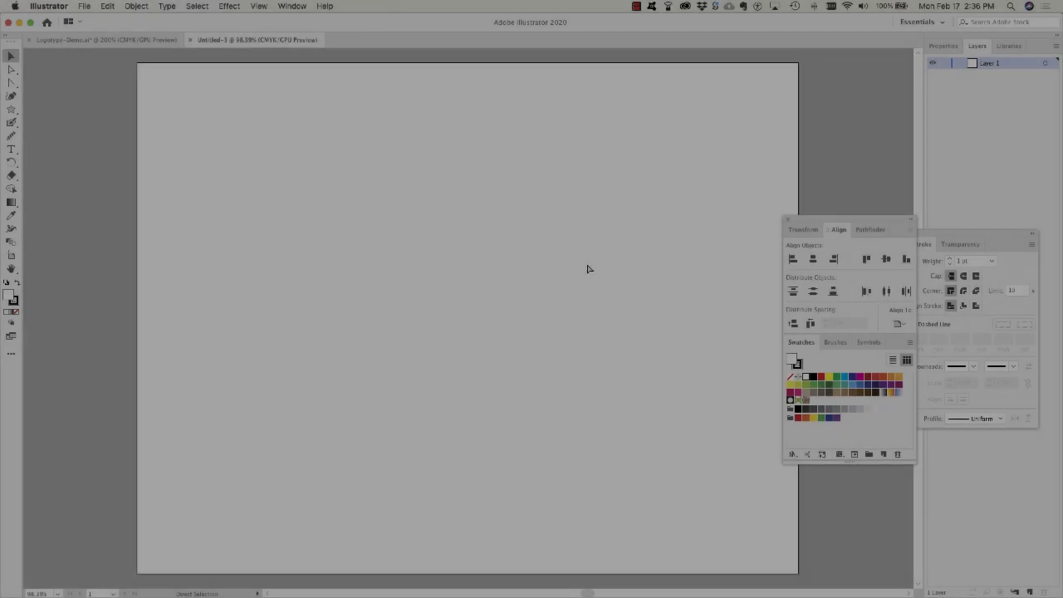
# Paste the color LOGOTYPE artwork onto the new document's artboard and deselect it
pyautogui.press('super+v')
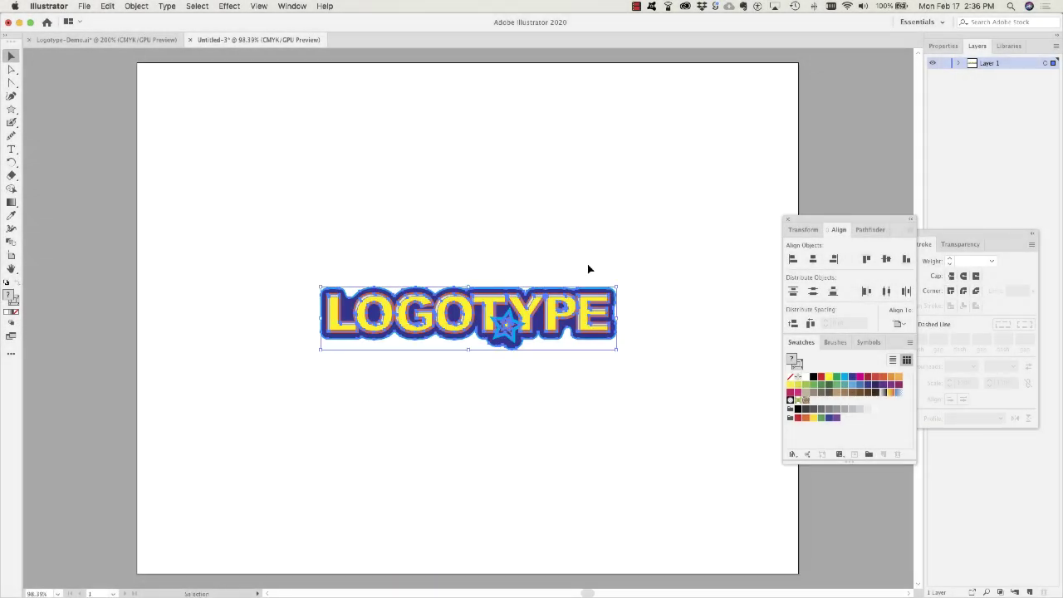
pyautogui.click(574, 250)
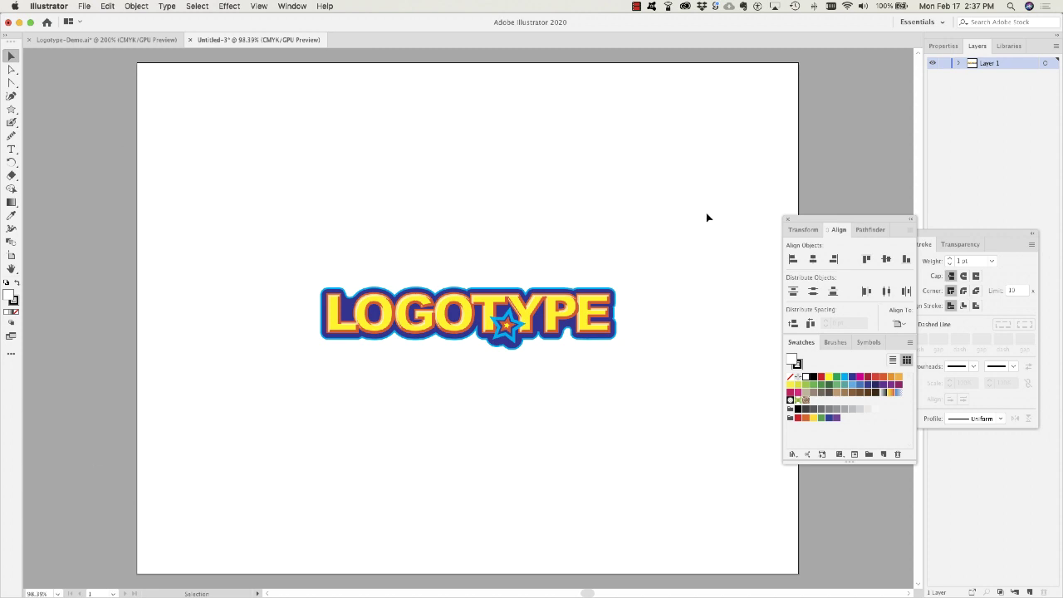
# Show the list of artboards, place it above the Align controls, and rename the artboard Color
pyautogui.click(292, 5)
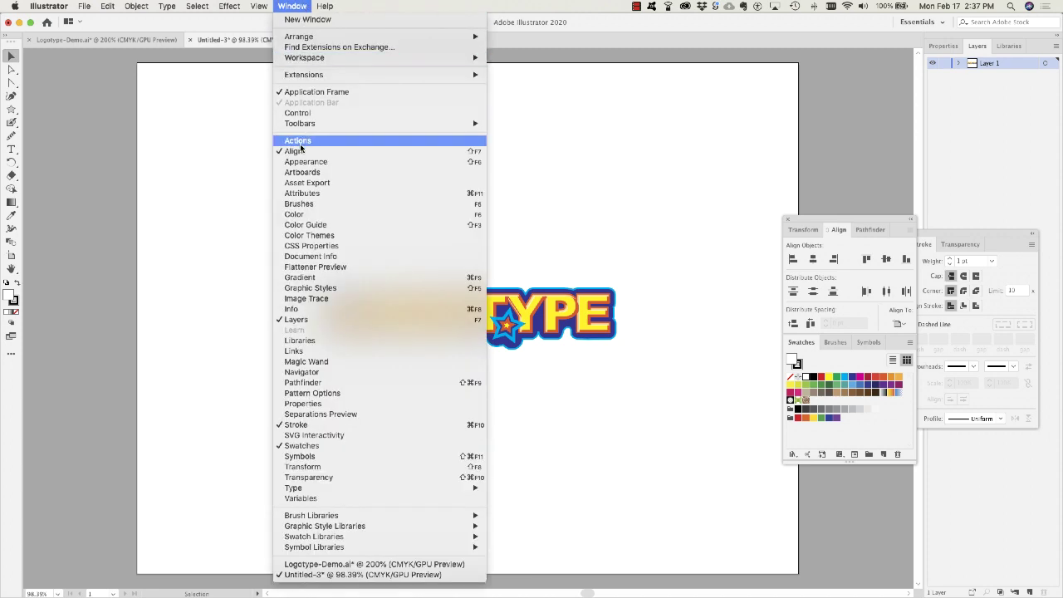
pyautogui.click(301, 172)
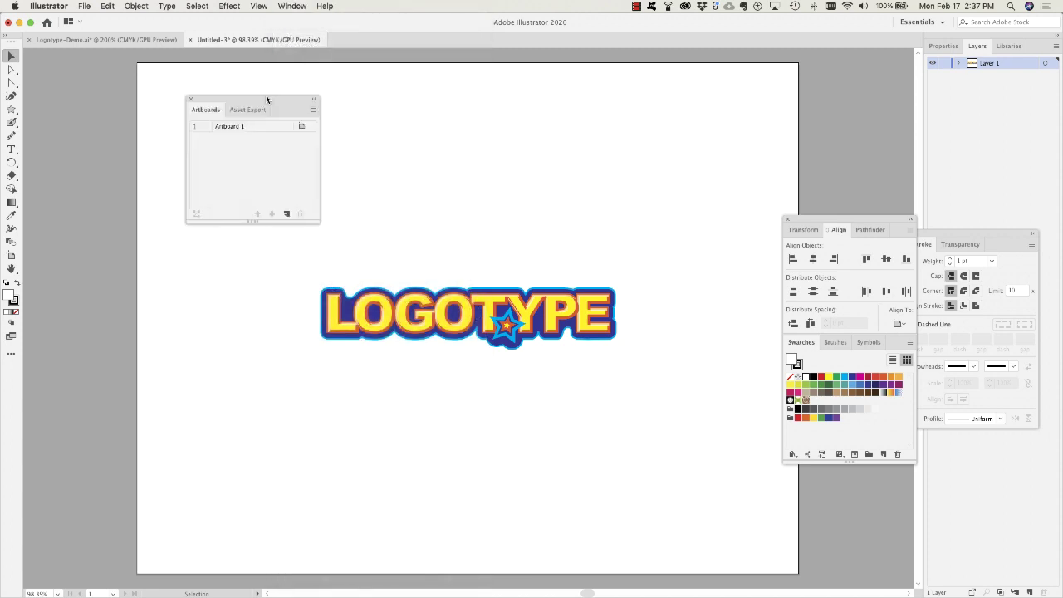
pyautogui.moveTo(269, 98); pyautogui.dragTo(865, 85)
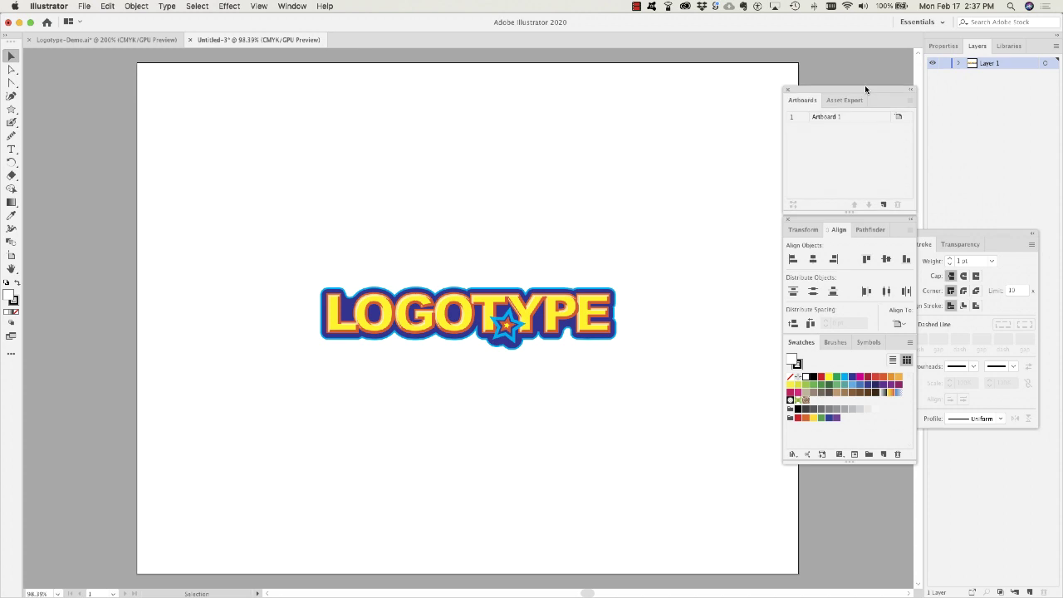
pyautogui.doubleClick(819, 117)
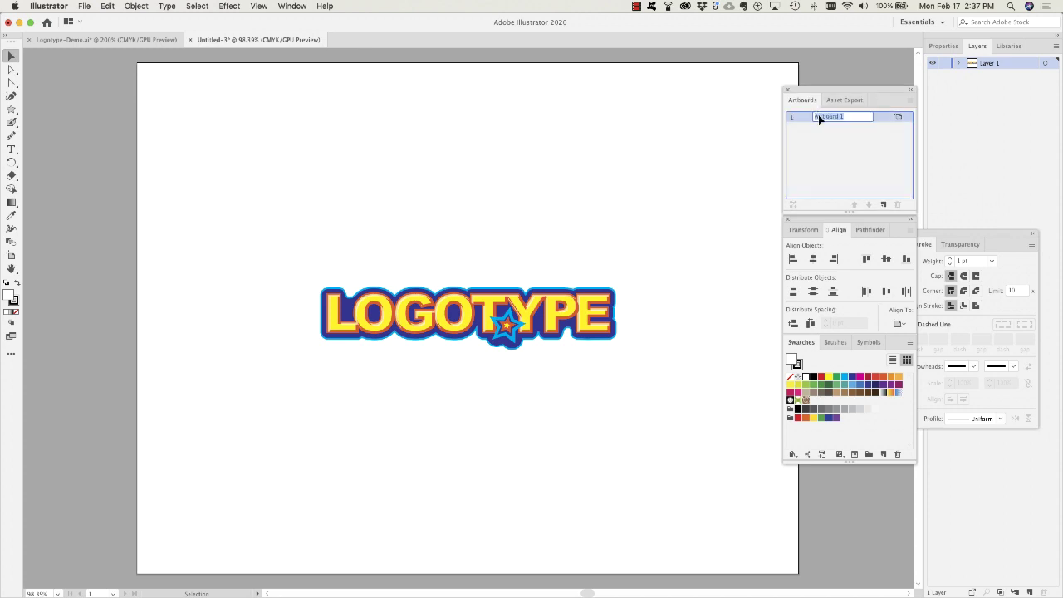
pyautogui.write('Color')
pyautogui.press('Return')
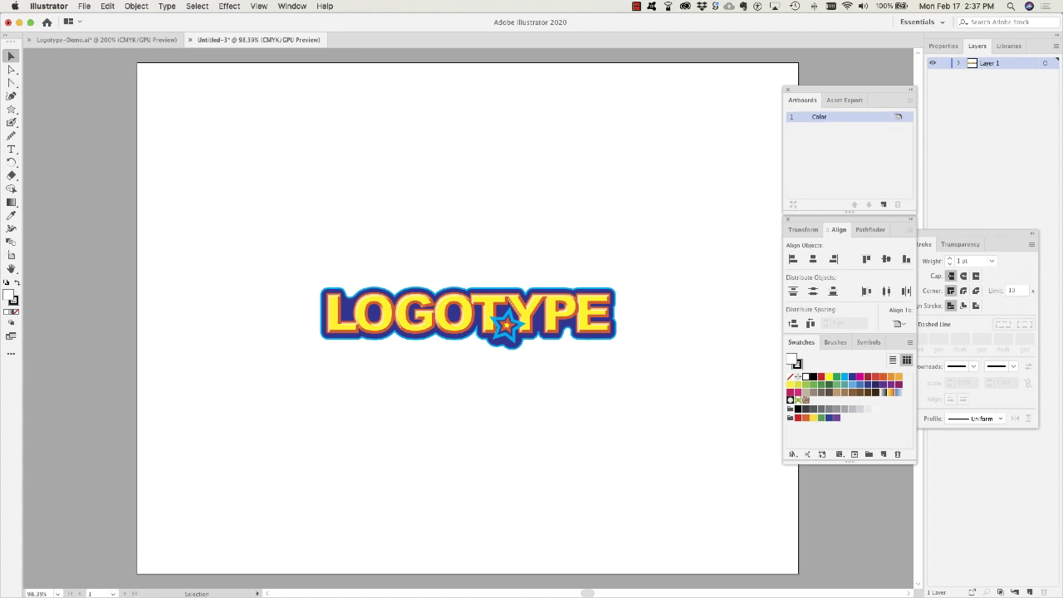
# Examine the Color artboard's preset and dimensions in its Artboard Options
pyautogui.click(899, 118)
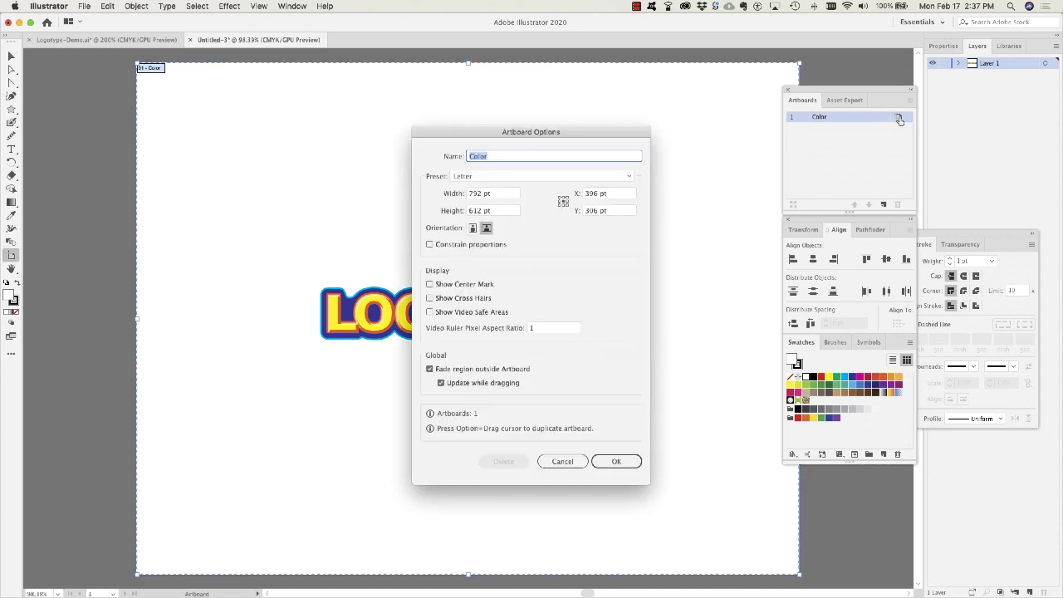
pyautogui.moveTo(566, 132); pyautogui.dragTo(771, 130)
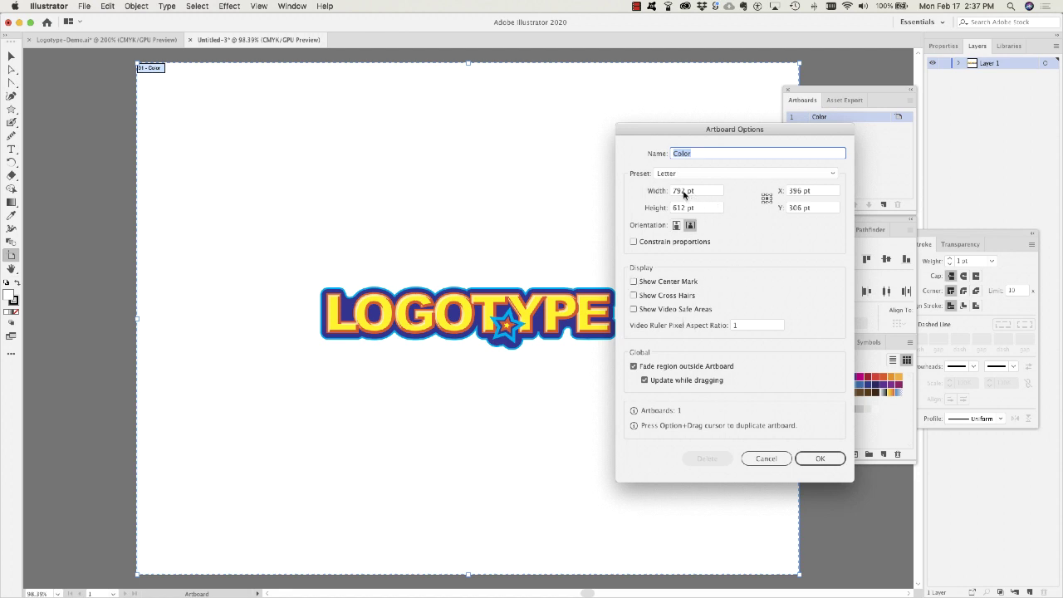
pyautogui.click(770, 460)
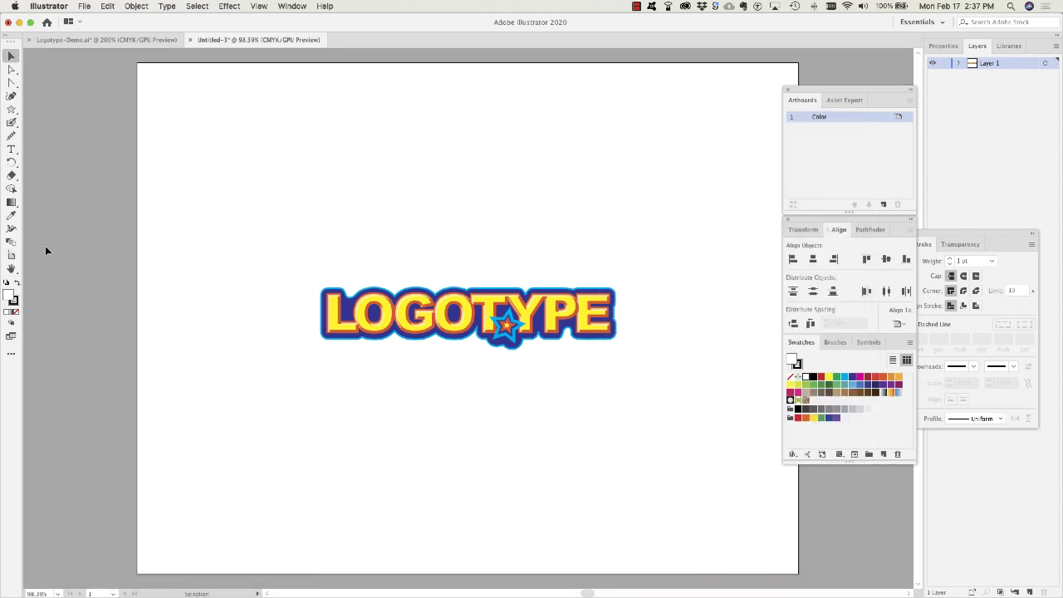
# Shrink the Color artboard around its center until it closely frames the logo, and show the rulers
pyautogui.click(11, 255)
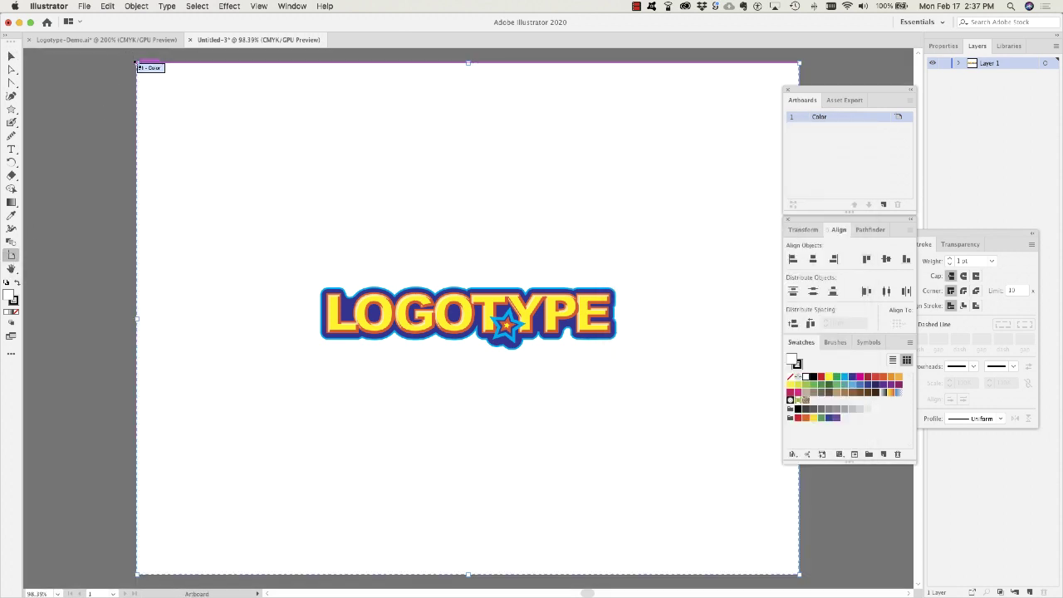
pyautogui.moveTo(135, 62); pyautogui.dragTo(304, 275)
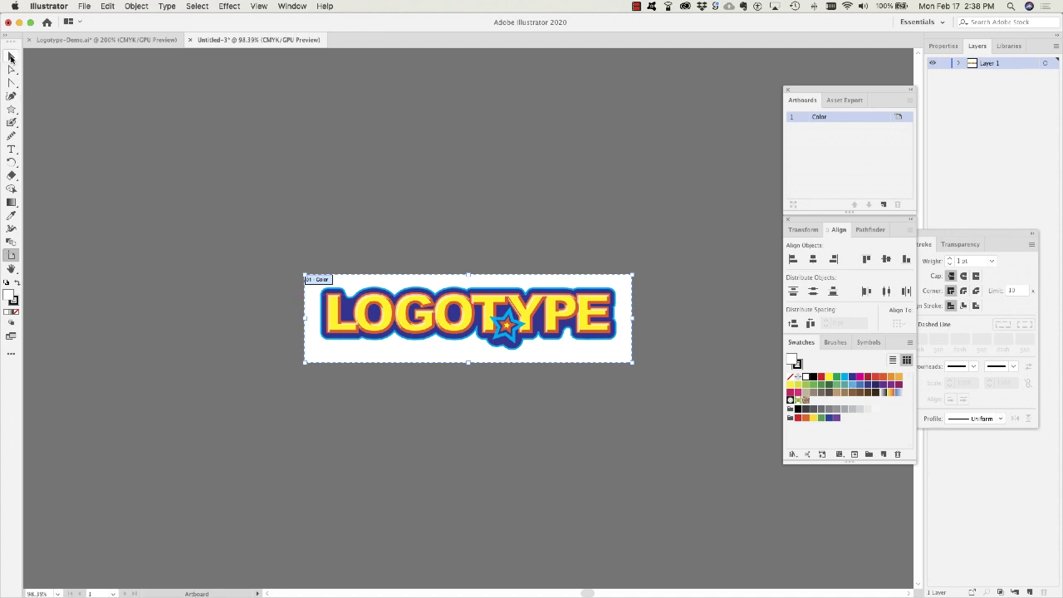
pyautogui.click(10, 56)
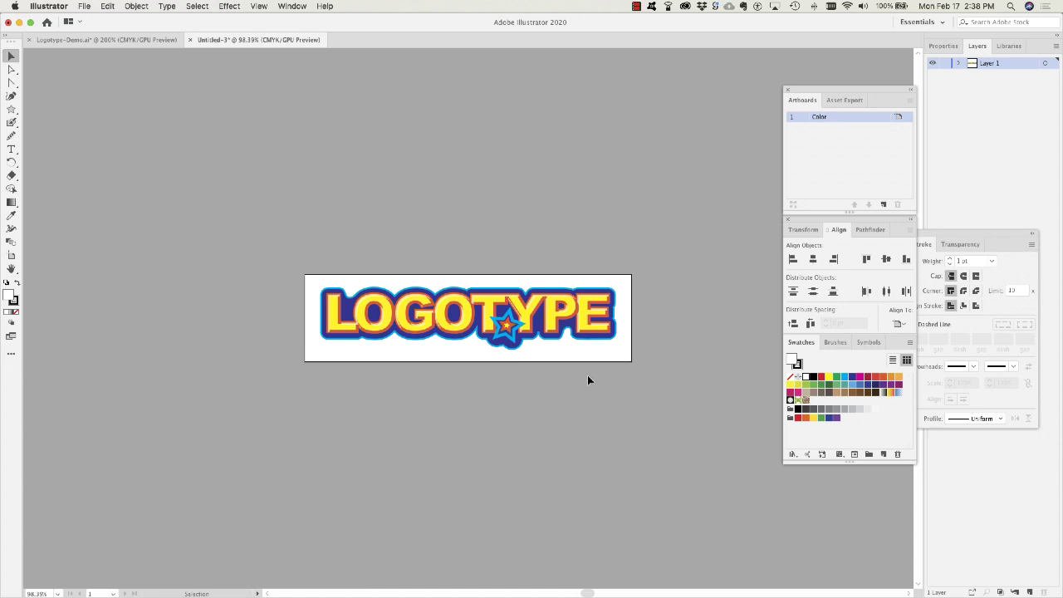
pyautogui.press('super+r')
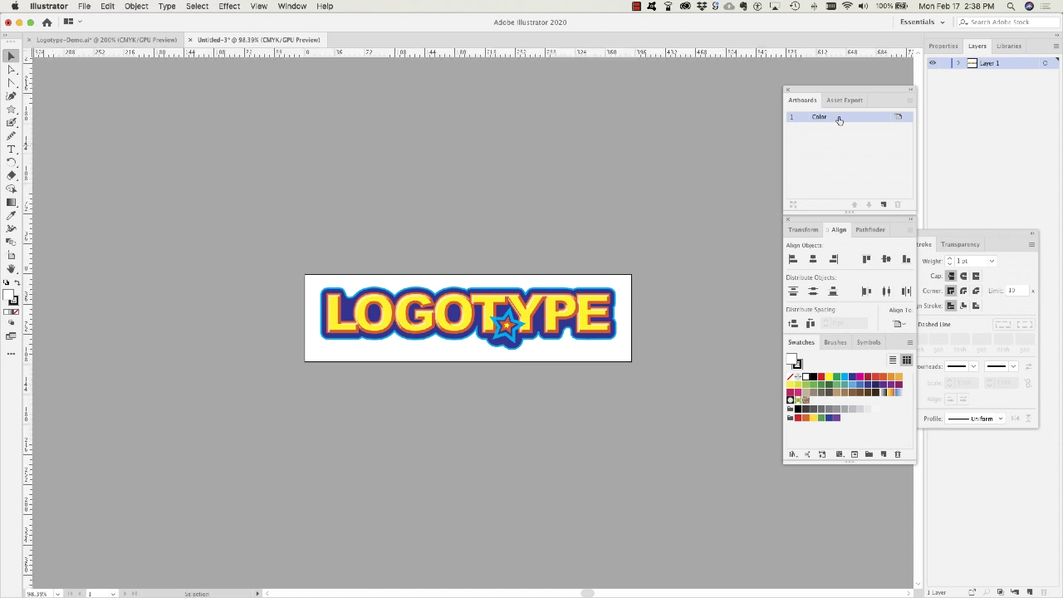
pyautogui.doubleClick(864, 121)
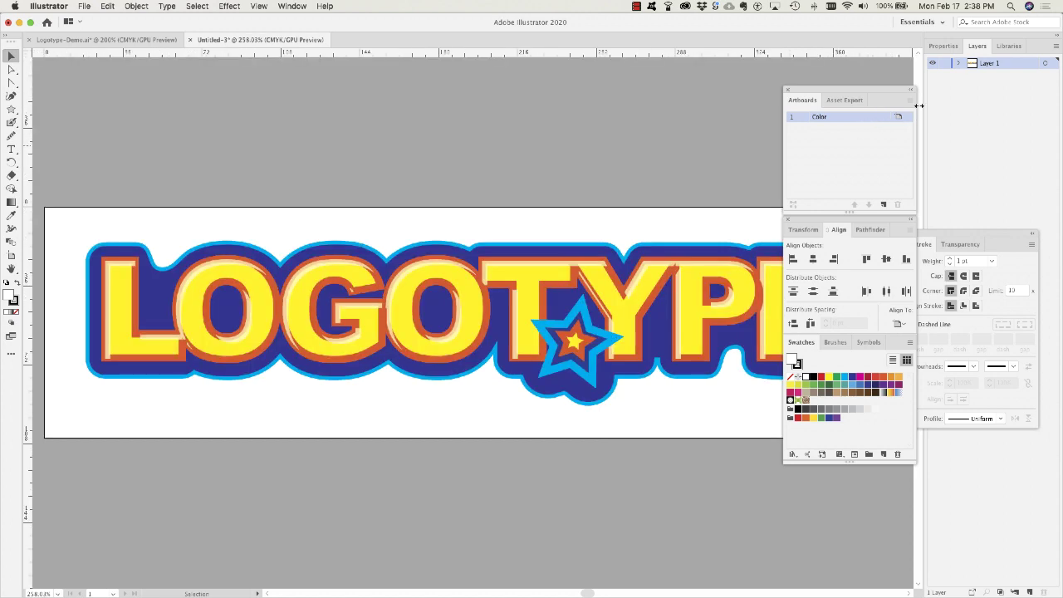
# Duplicate the Color artboard together with its logo and rename the copy Black
pyautogui.click(909, 101)
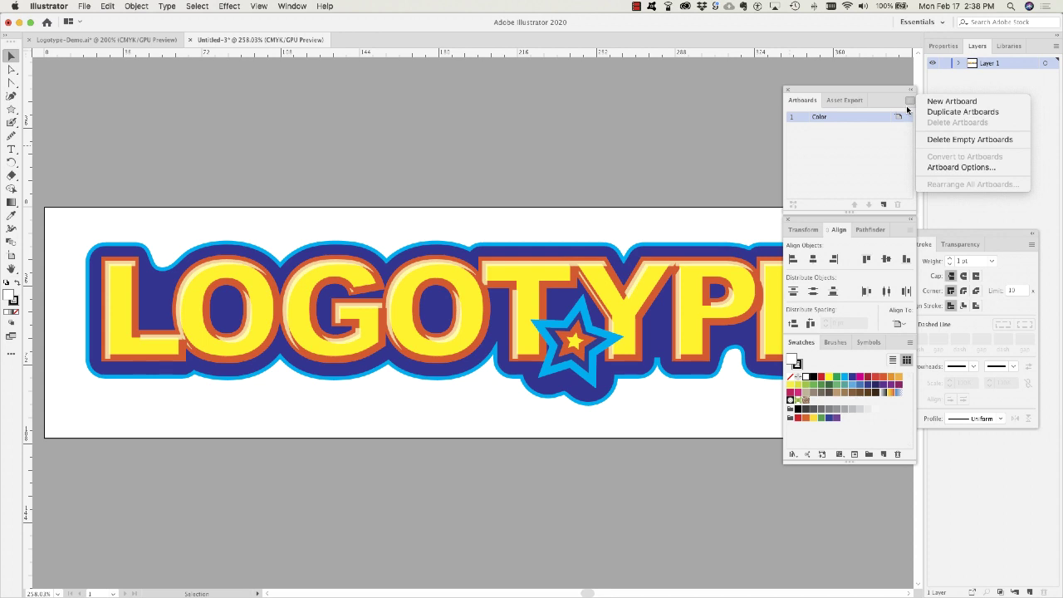
pyautogui.click(937, 113)
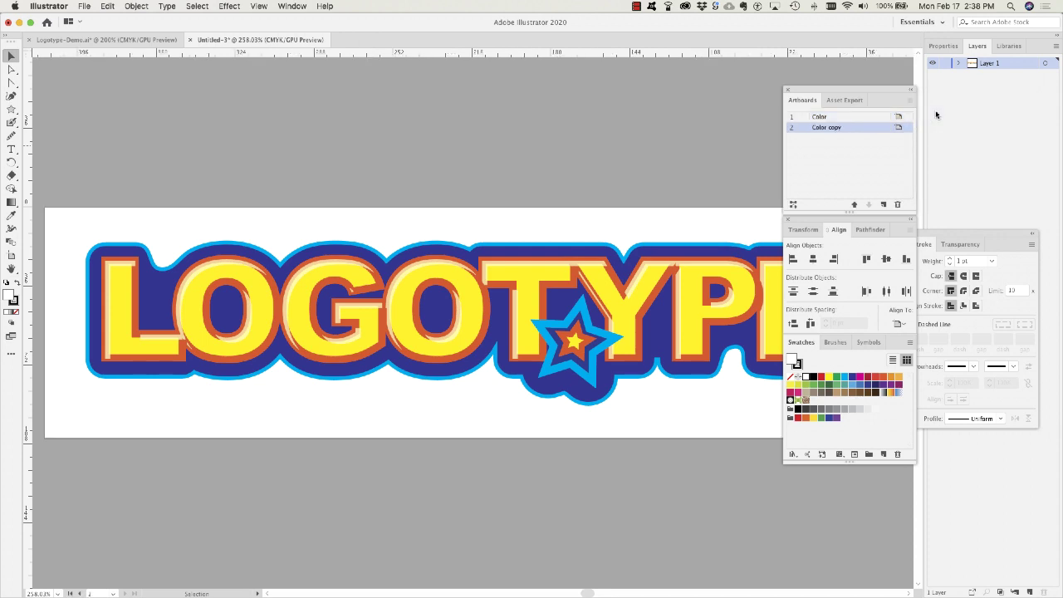
pyautogui.doubleClick(838, 127)
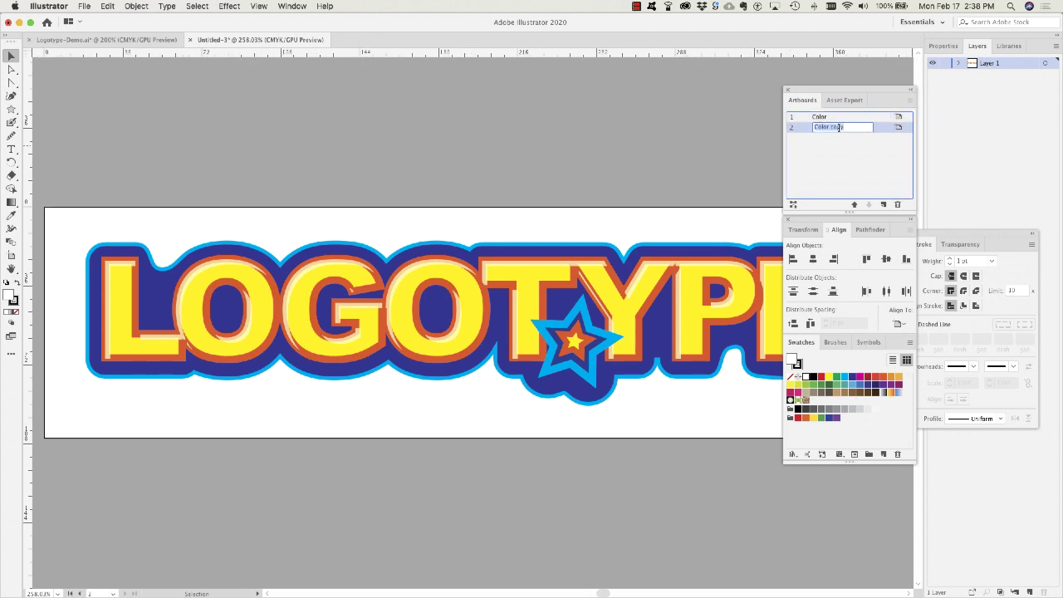
pyautogui.write('Black')
pyautogui.press('Return')
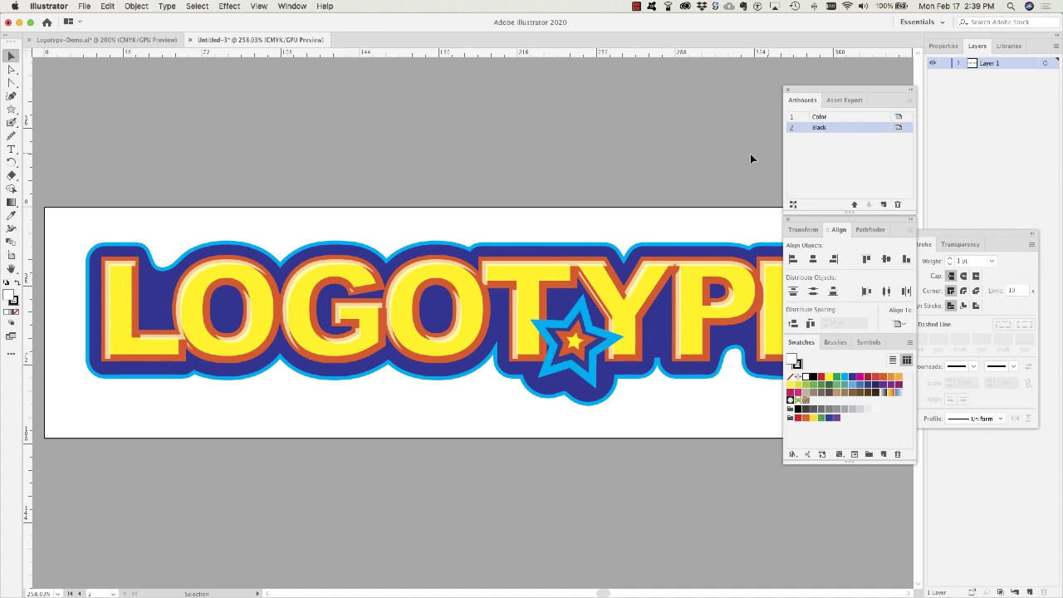
# View the Color and Black artboards side by side and inspect the duplicated logo on the Black artboard
pyautogui.press('super+1')
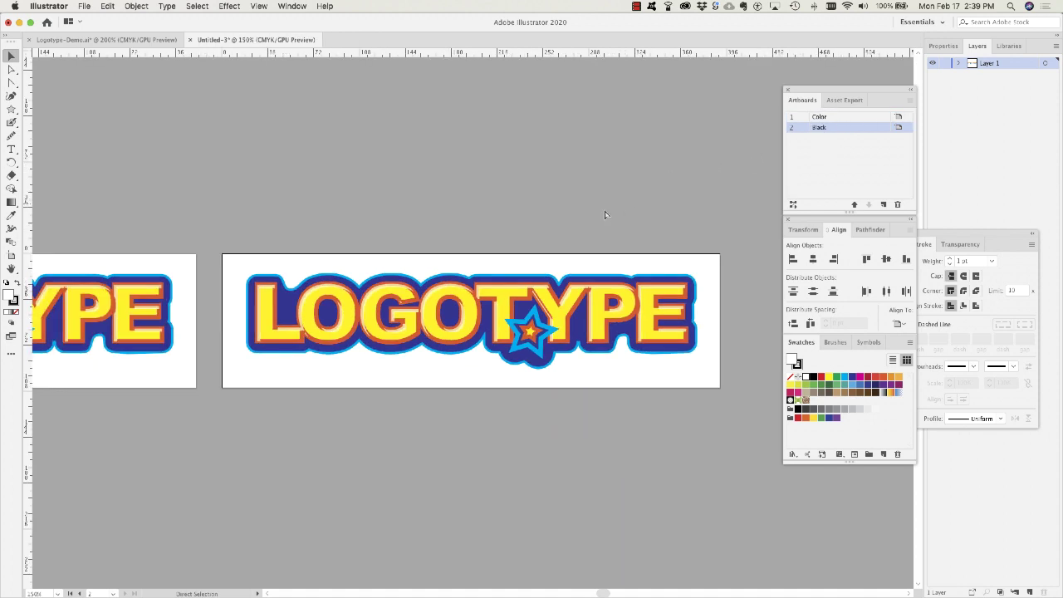
pyautogui.press('super+minus')
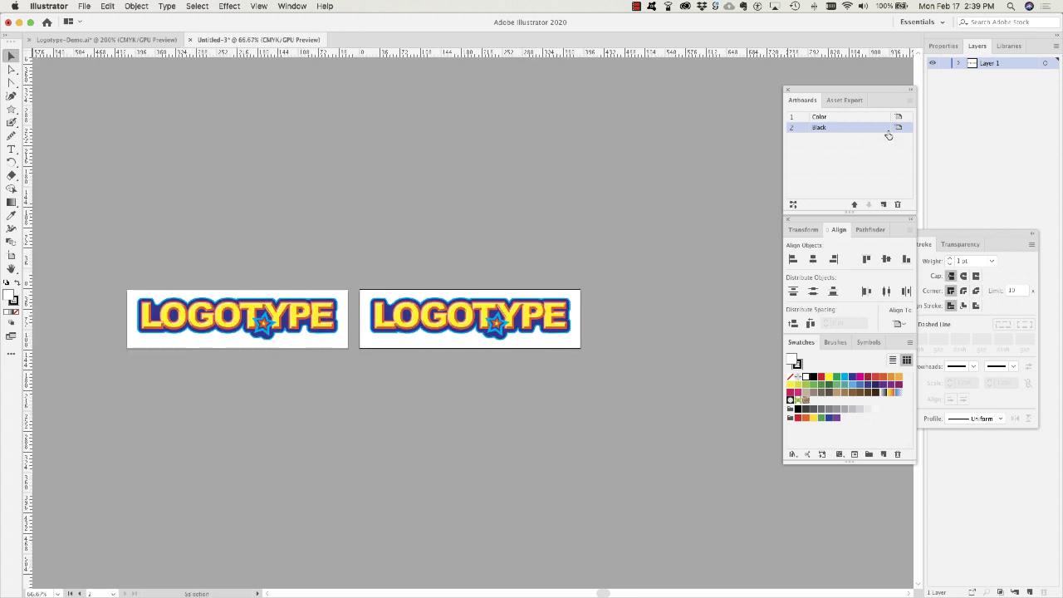
pyautogui.doubleClick(821, 127)
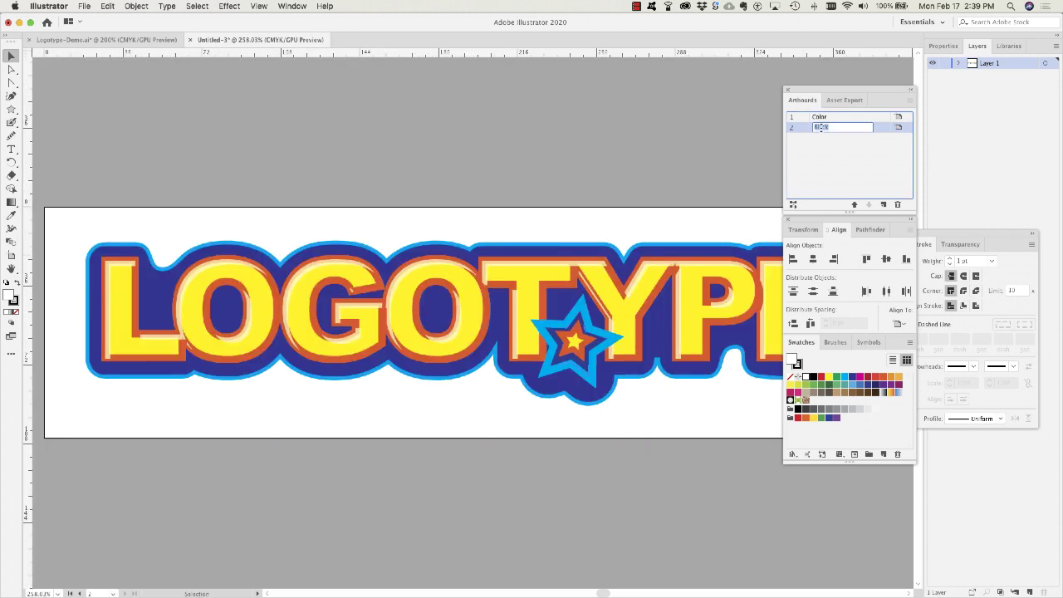
pyautogui.click(235, 297)
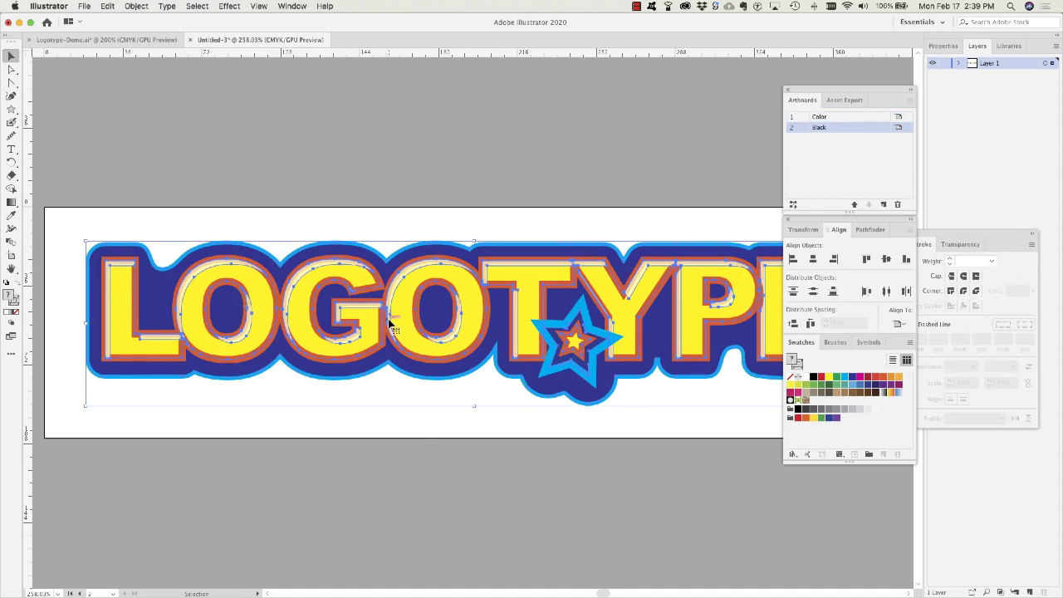
pyautogui.press('super+minus')
pyautogui.press('super+minus')
pyautogui.press('super+minus')
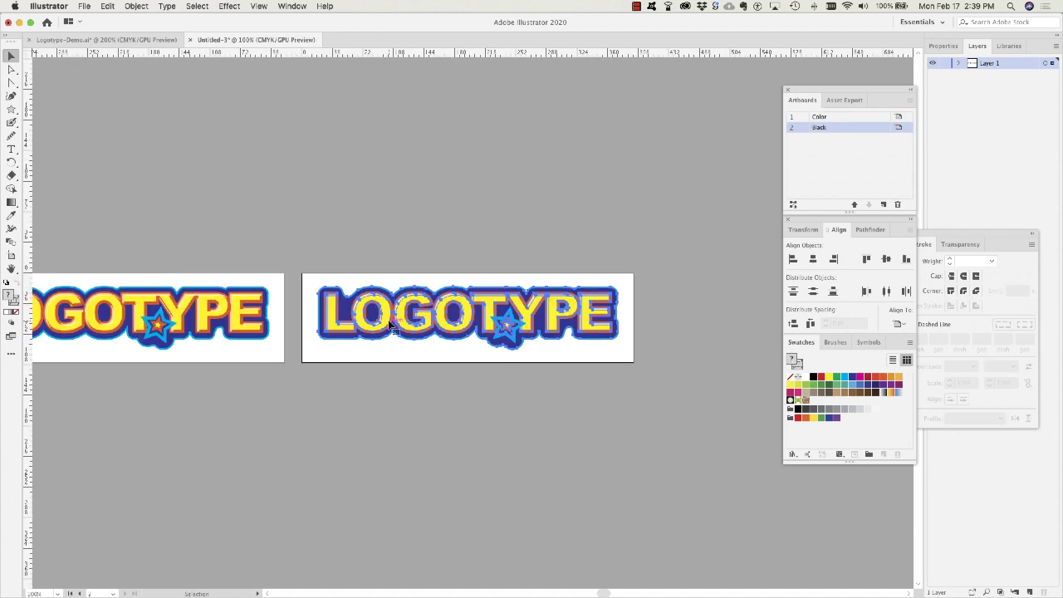
pyautogui.click(385, 243)
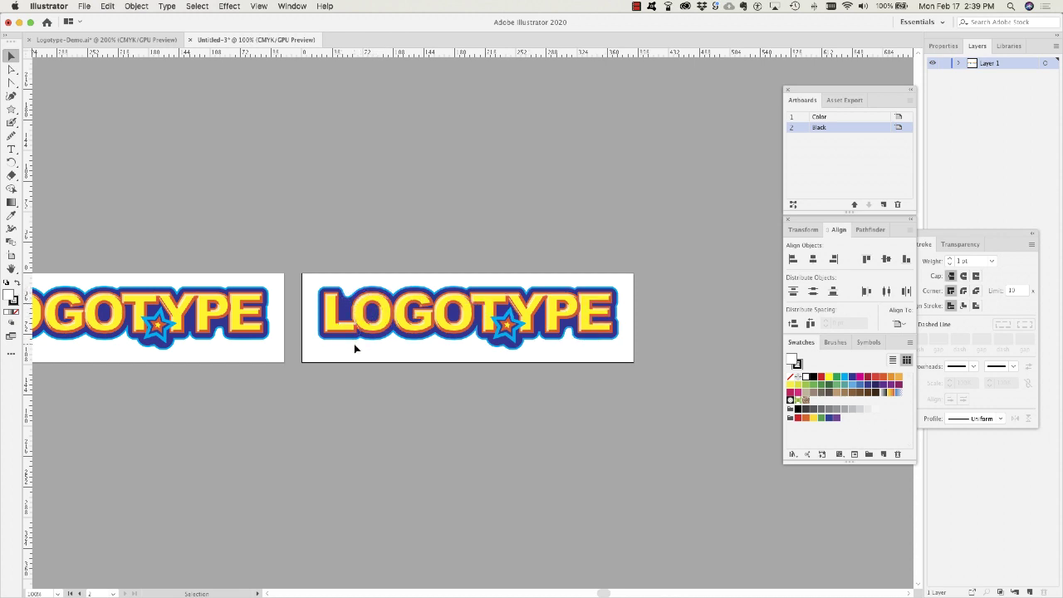
# Switch to the Logotype-Demo.ai document and compare the color logo with the simplified black version on their artboards
pyautogui.click(96, 40)
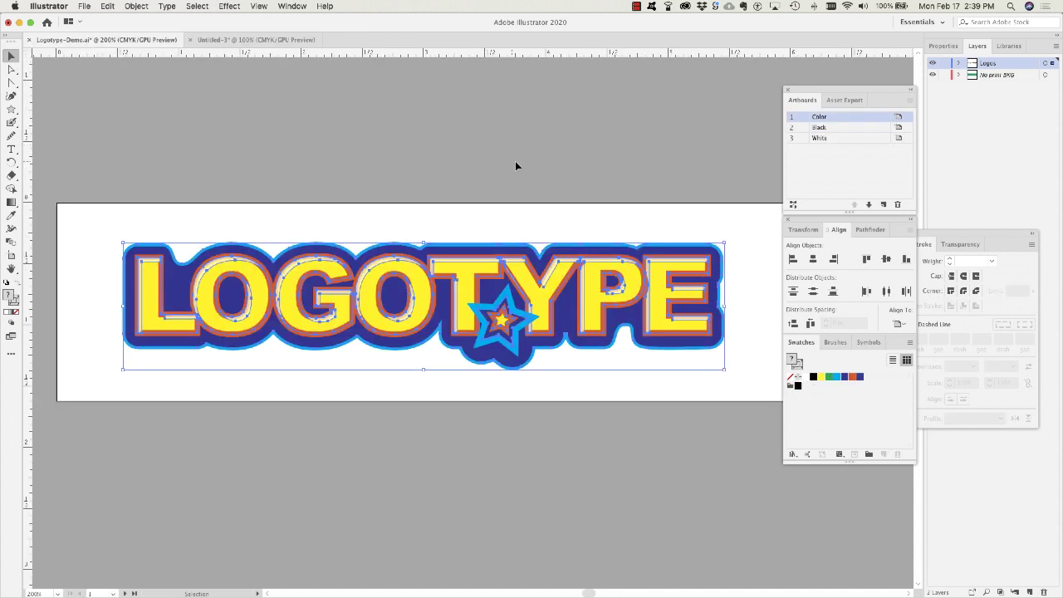
pyautogui.hscroll(10, 515, 165)
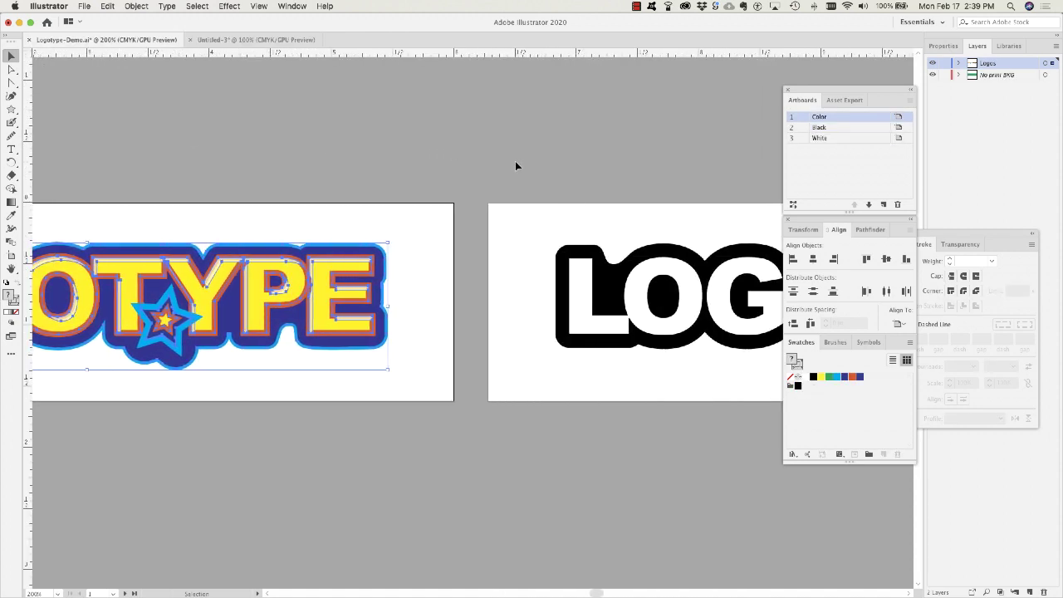
pyautogui.hscroll(10, 515, 165)
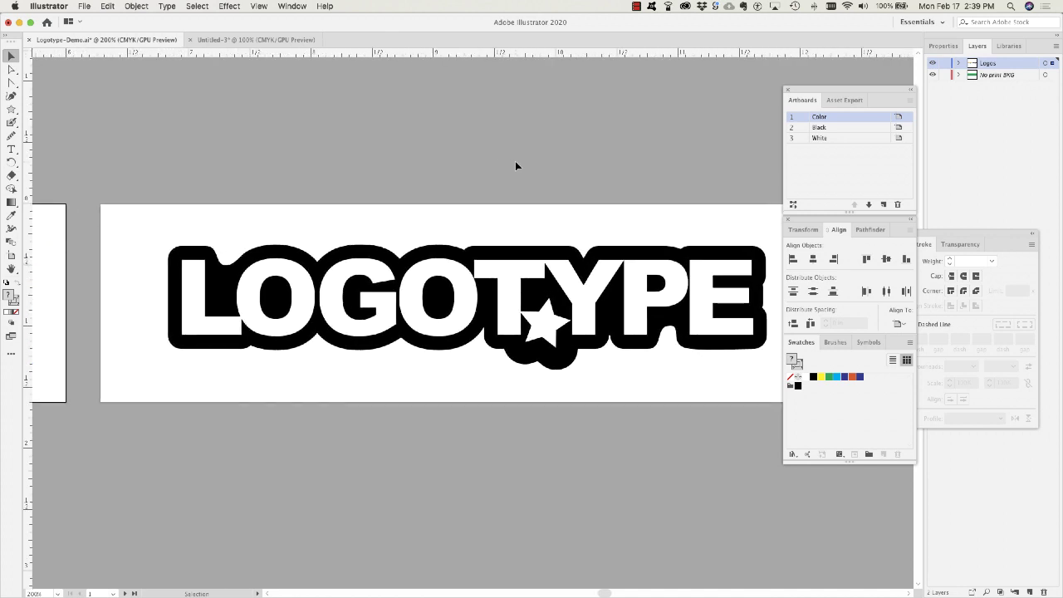
pyautogui.hscroll(3, 515, 165)
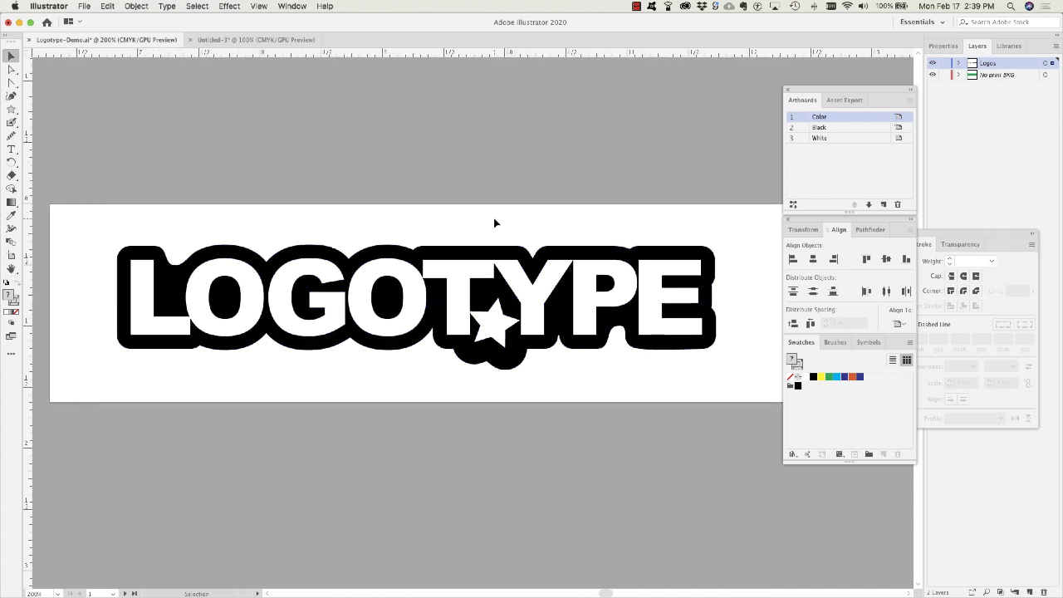
pyautogui.hscroll(-6, 493, 222)
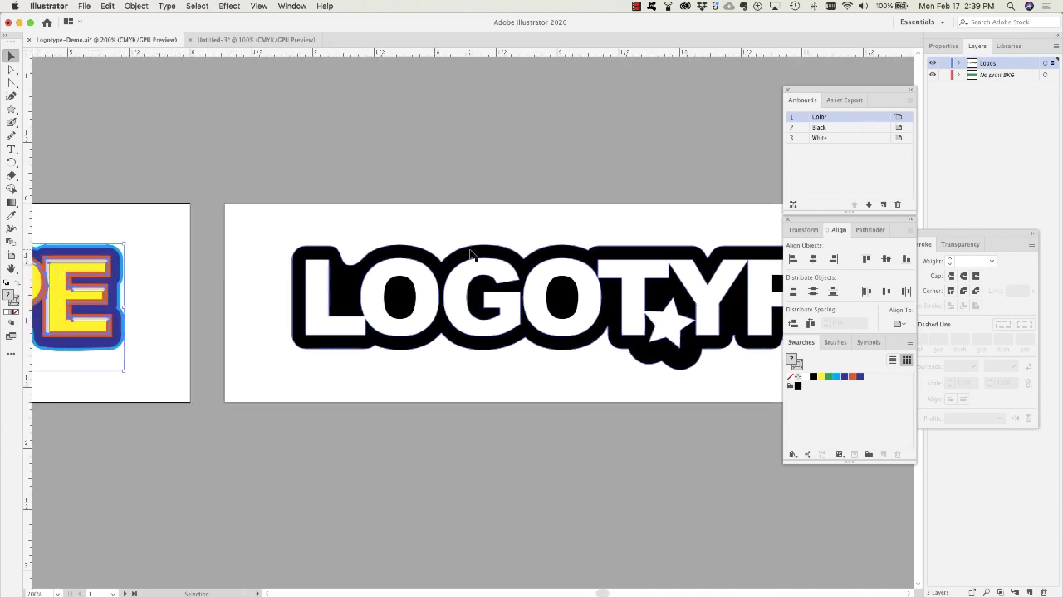
pyautogui.hscroll(-12, 470, 254)
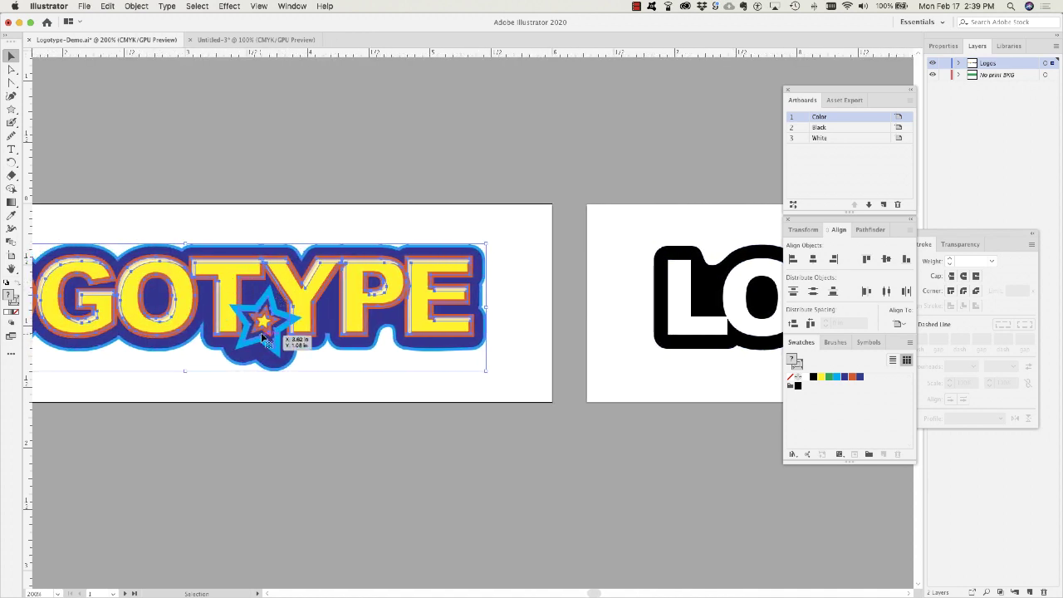
pyautogui.click(271, 223)
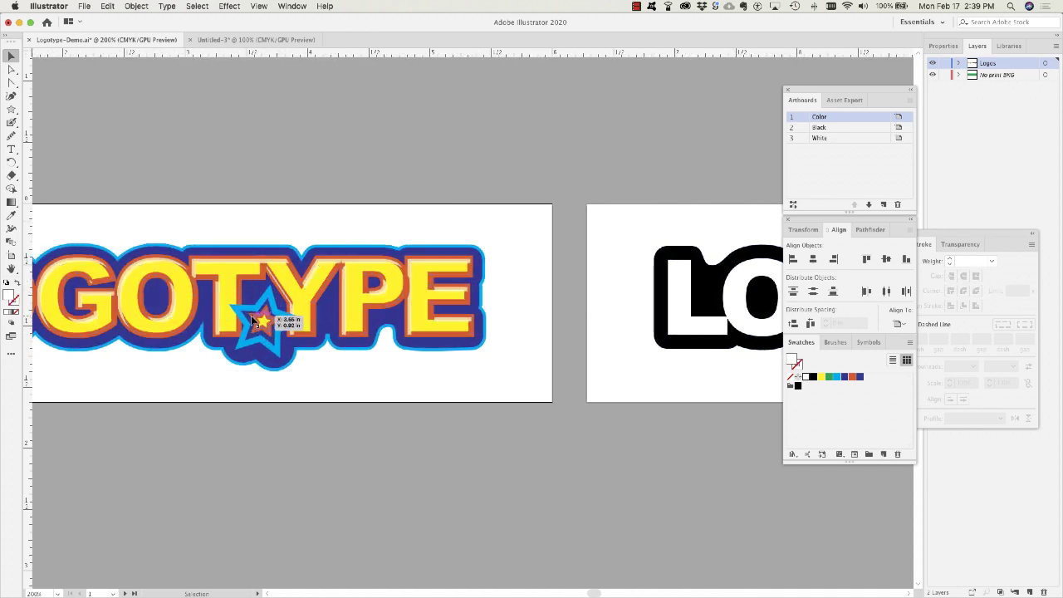
pyautogui.hscroll(16, 705, 322)
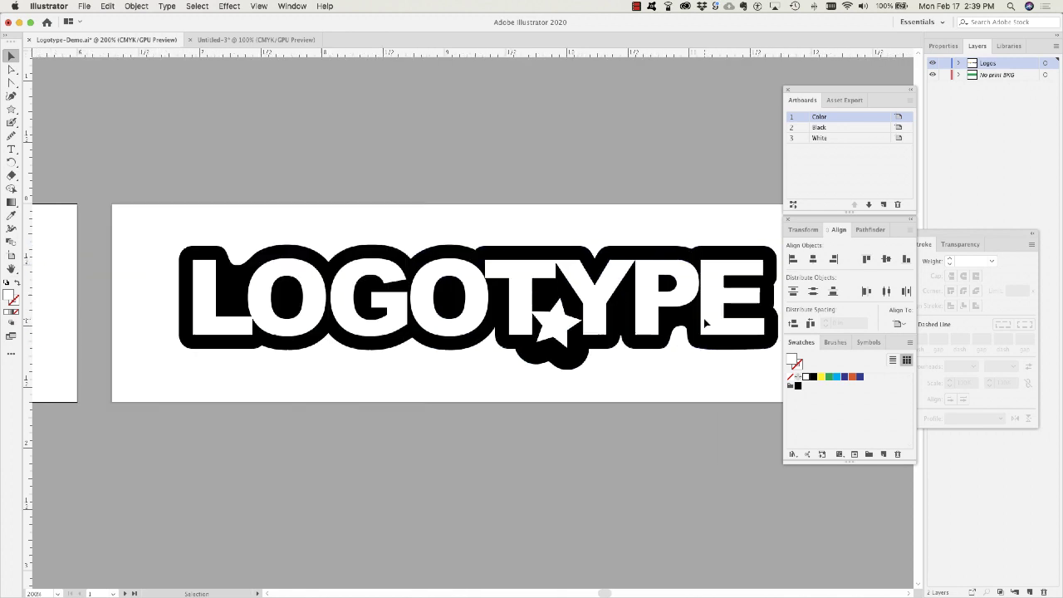
pyautogui.hscroll(3, 703, 318)
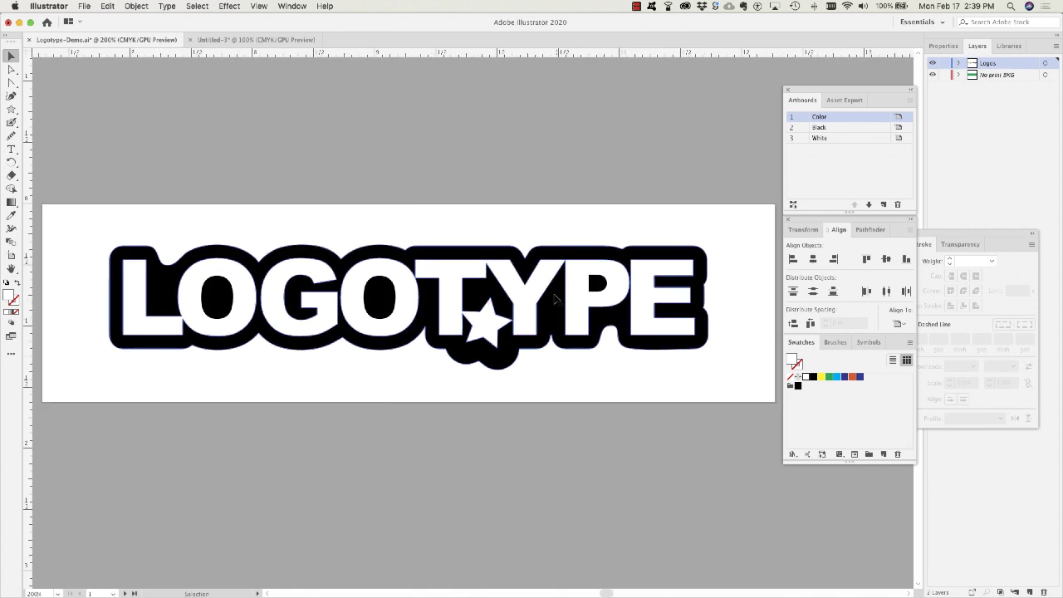
# Inspect the black logo's paths in Outline mode, then return to GPU Preview
pyautogui.click(556, 339)
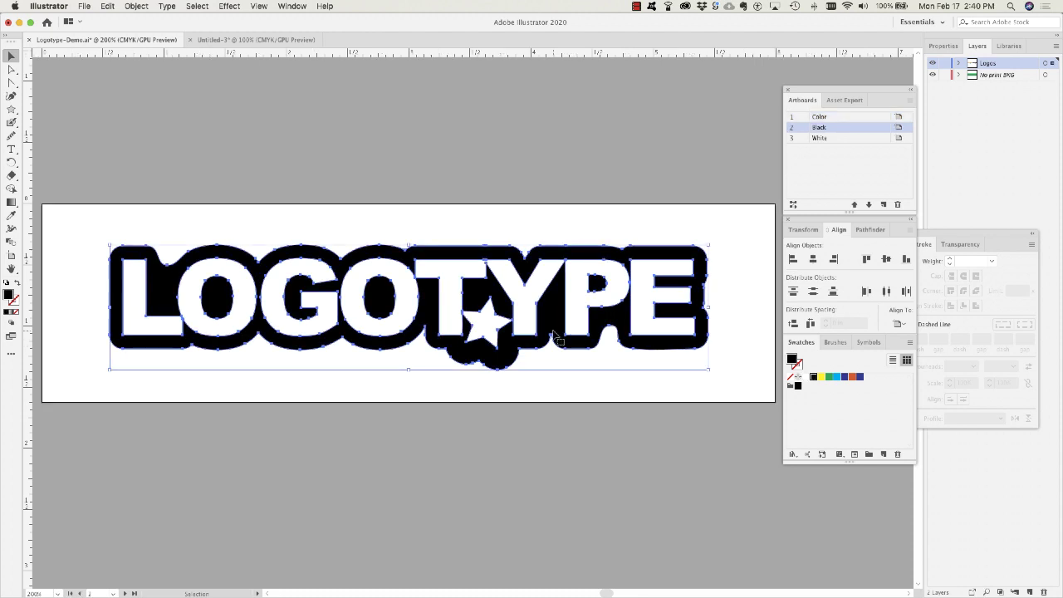
pyautogui.click(258, 6)
pyautogui.click(273, 221)
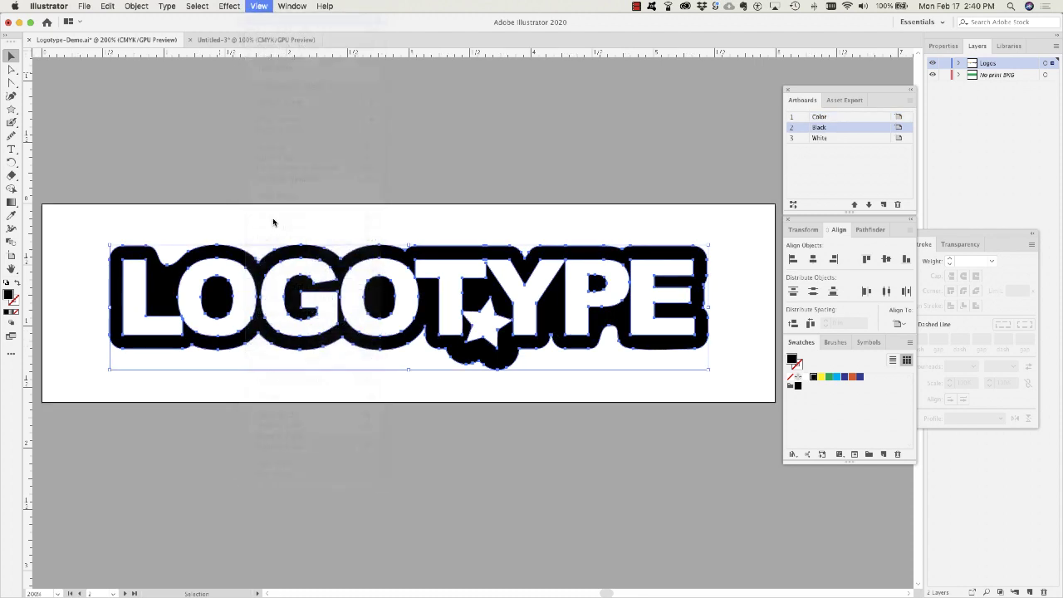
pyautogui.click(483, 436)
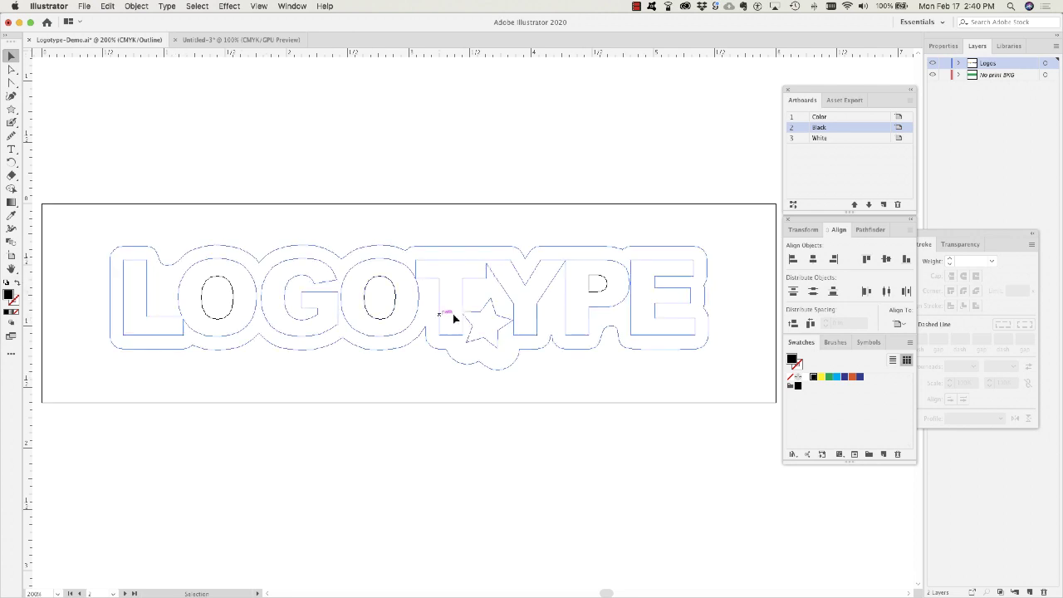
pyautogui.click(258, 6)
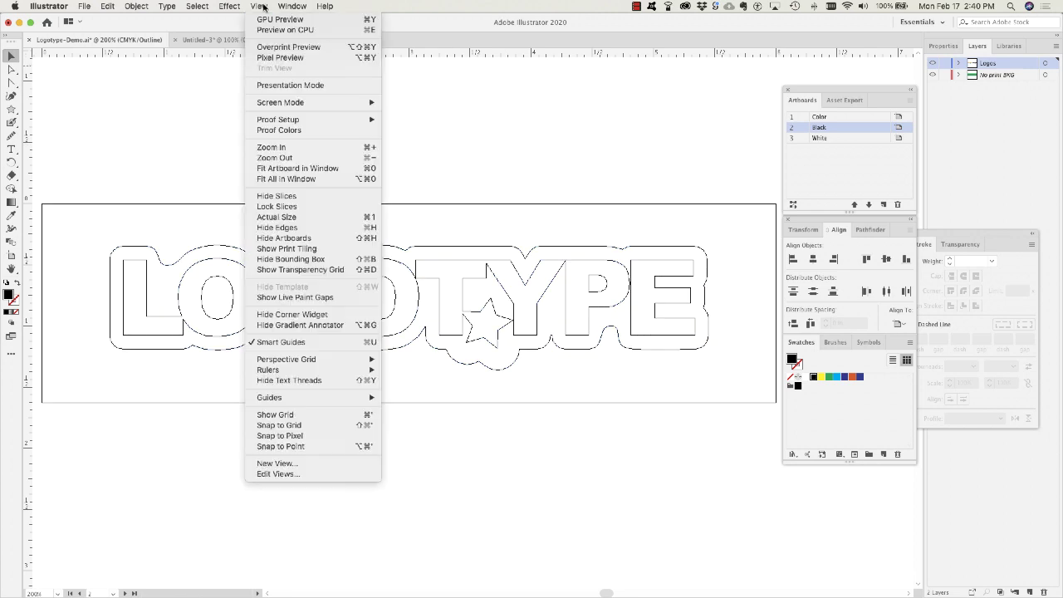
pyautogui.click(282, 19)
pyautogui.scroll(-1, 433, 143)
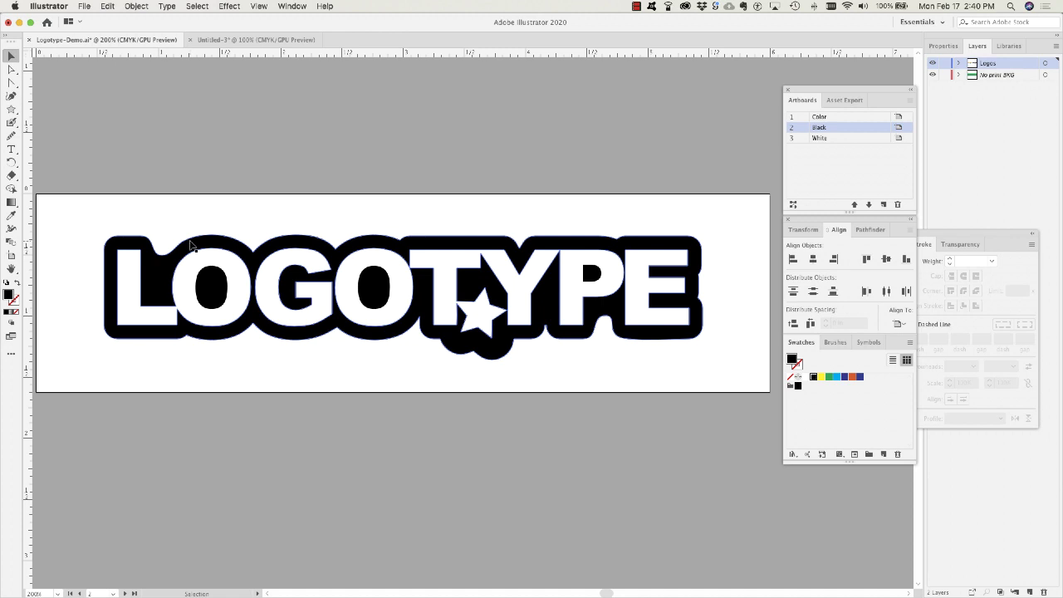
# Try to redraw the black shape's outer edge between the L and the first O with the Pencil tool
pyautogui.click(131, 247)
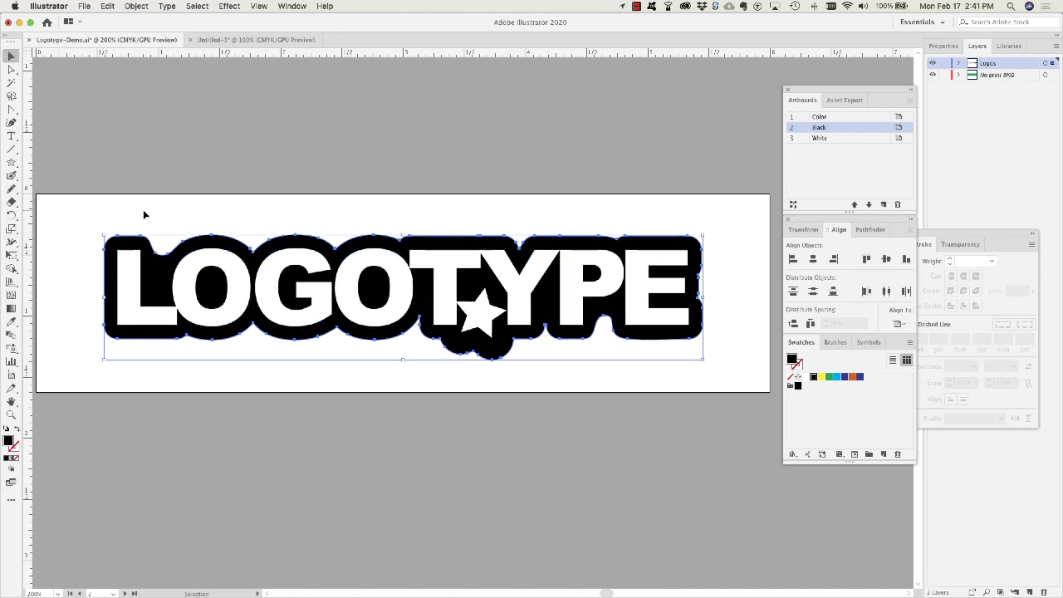
pyautogui.click(142, 214)
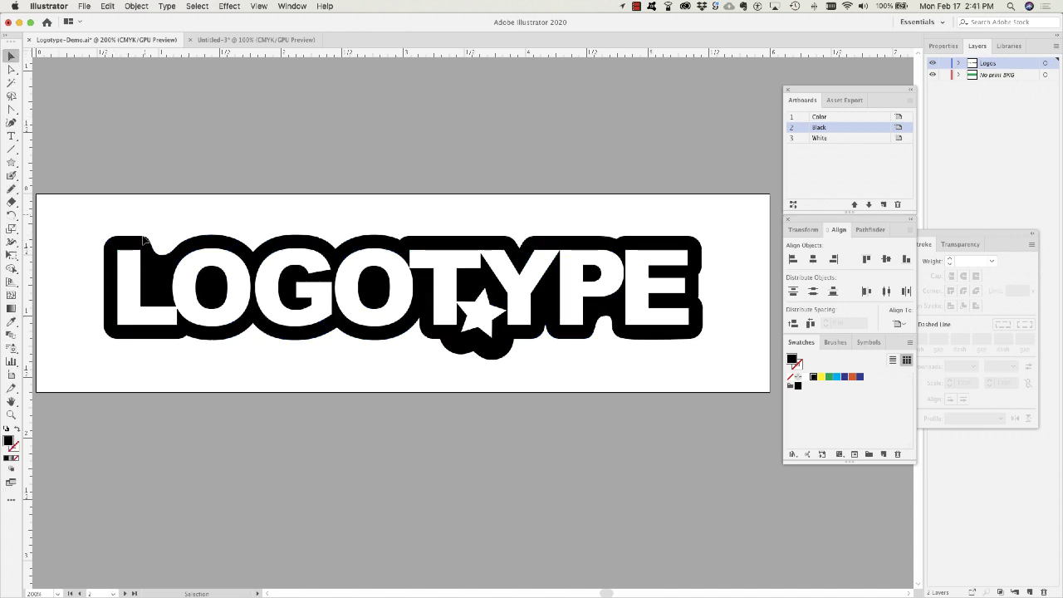
pyautogui.click(143, 243)
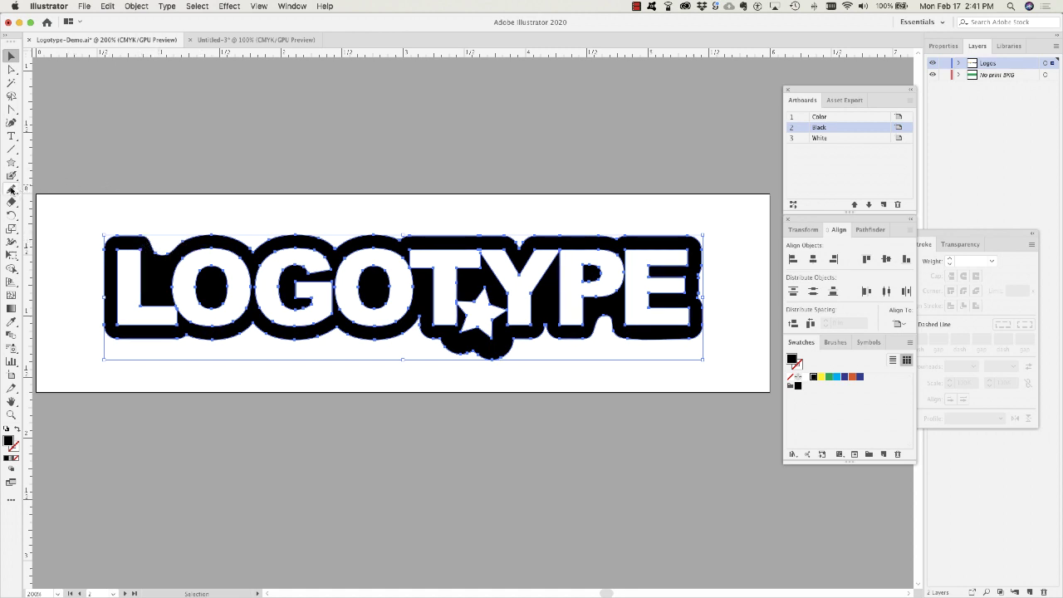
pyautogui.click(12, 190)
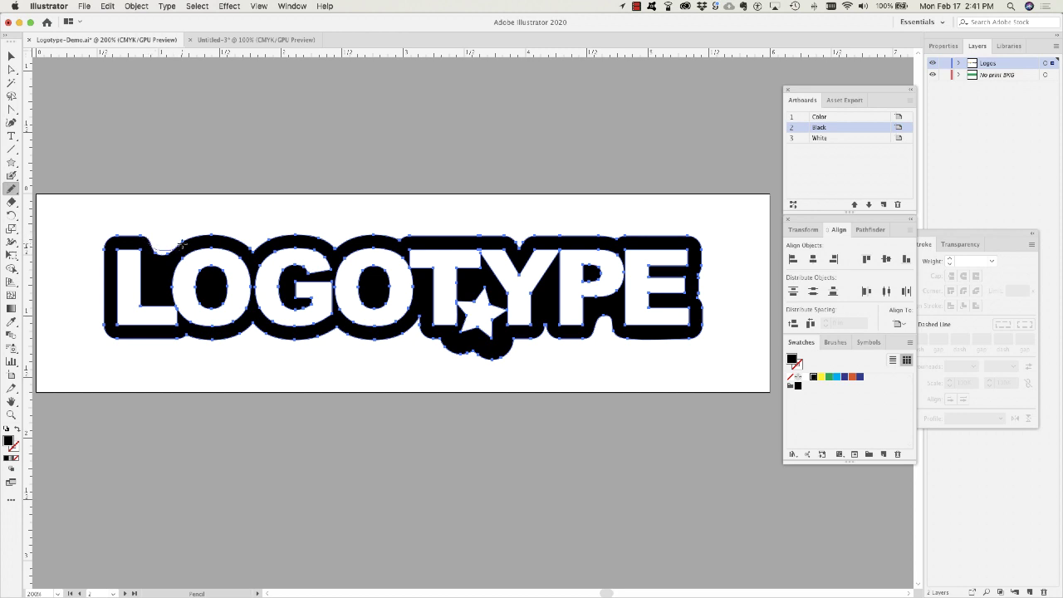
pyautogui.moveTo(181, 245); pyautogui.dragTo(183, 244)
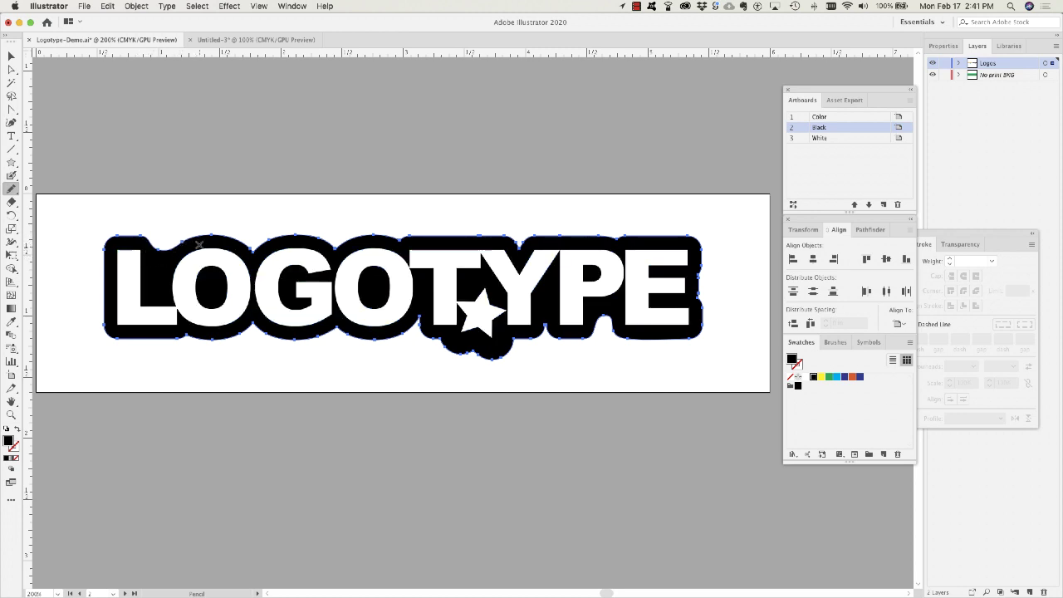
pyautogui.click(11, 56)
pyautogui.click(14, 56)
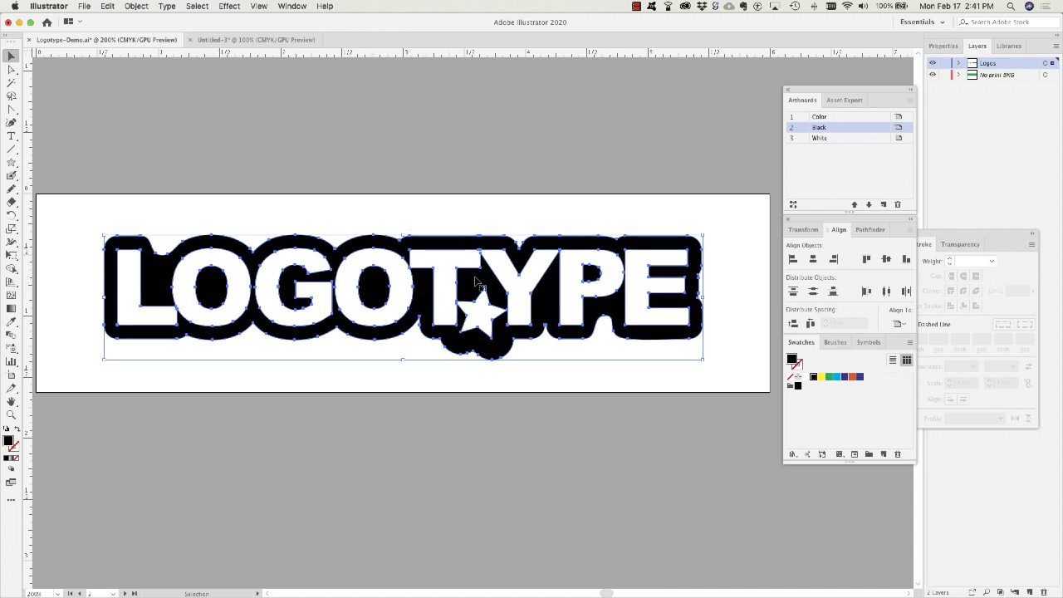
pyautogui.click(470, 167)
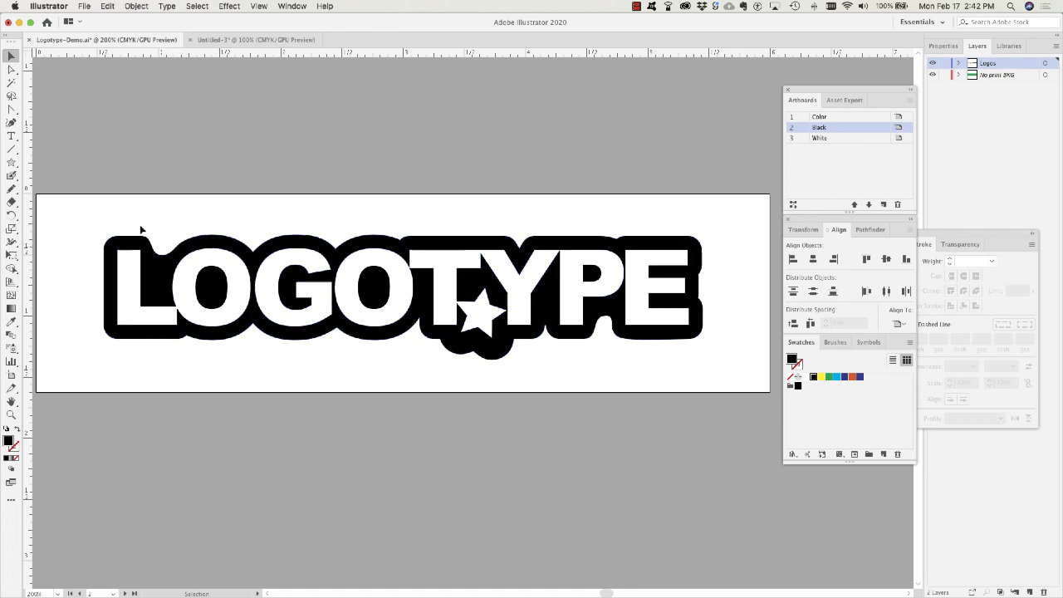
# Vertically center the black logo on the Black artboard using Align to Artboard
pyautogui.hscroll(1, 136, 254)
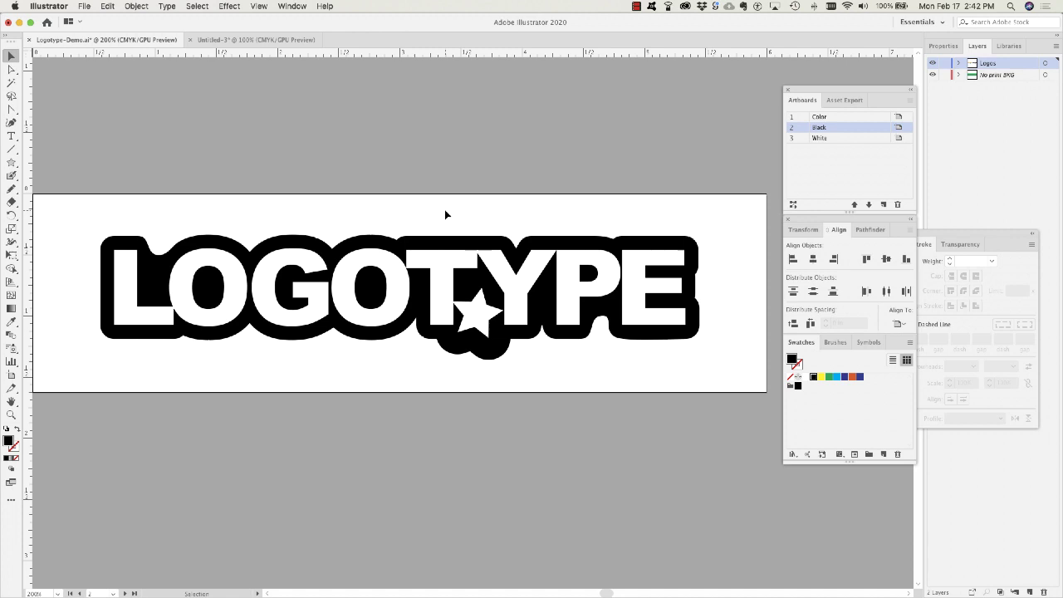
pyautogui.click(634, 243)
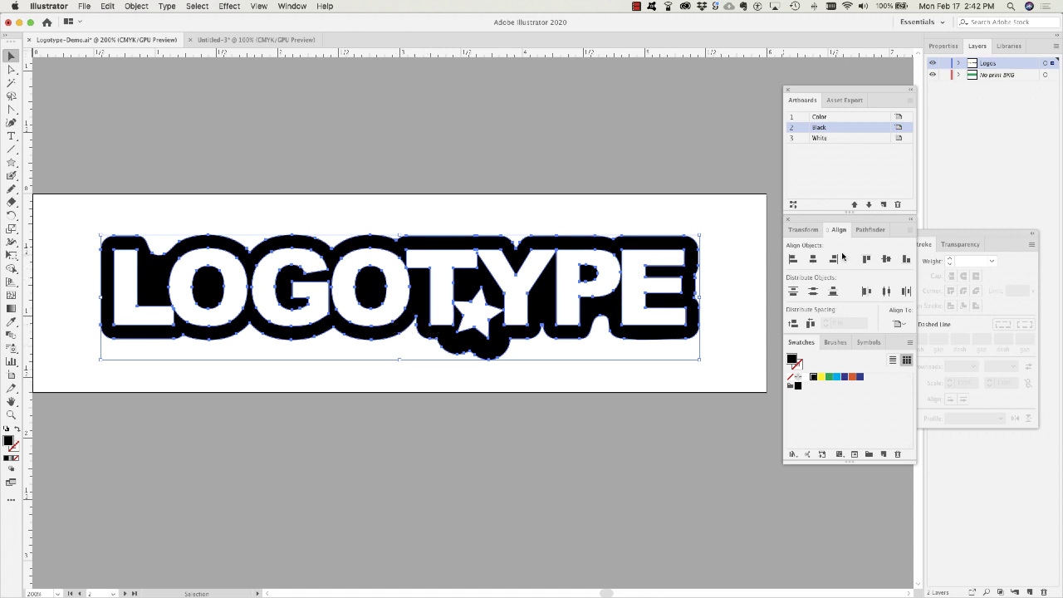
pyautogui.click(899, 324)
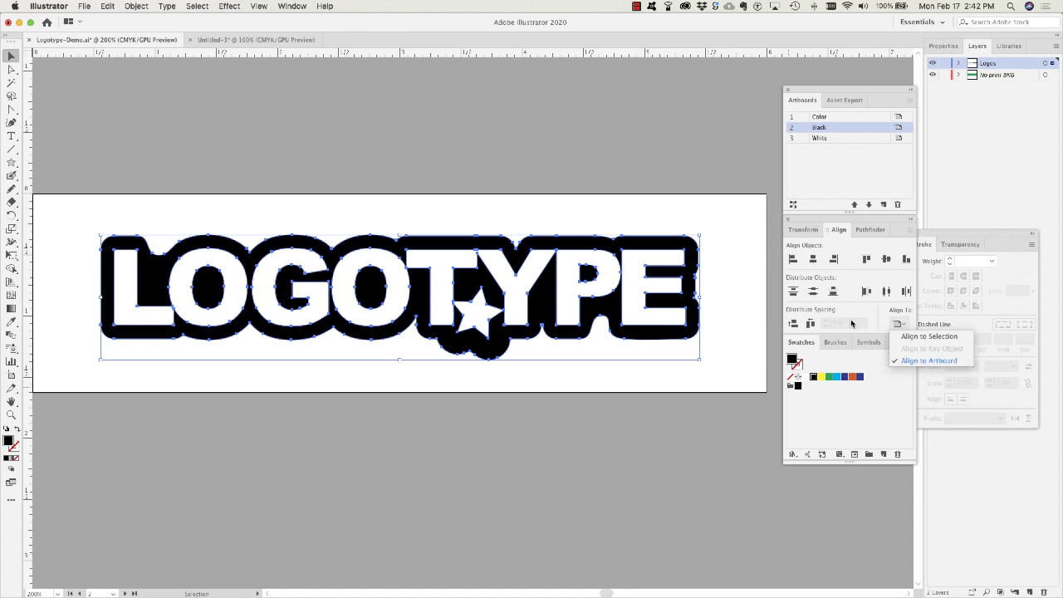
pyautogui.click(887, 259)
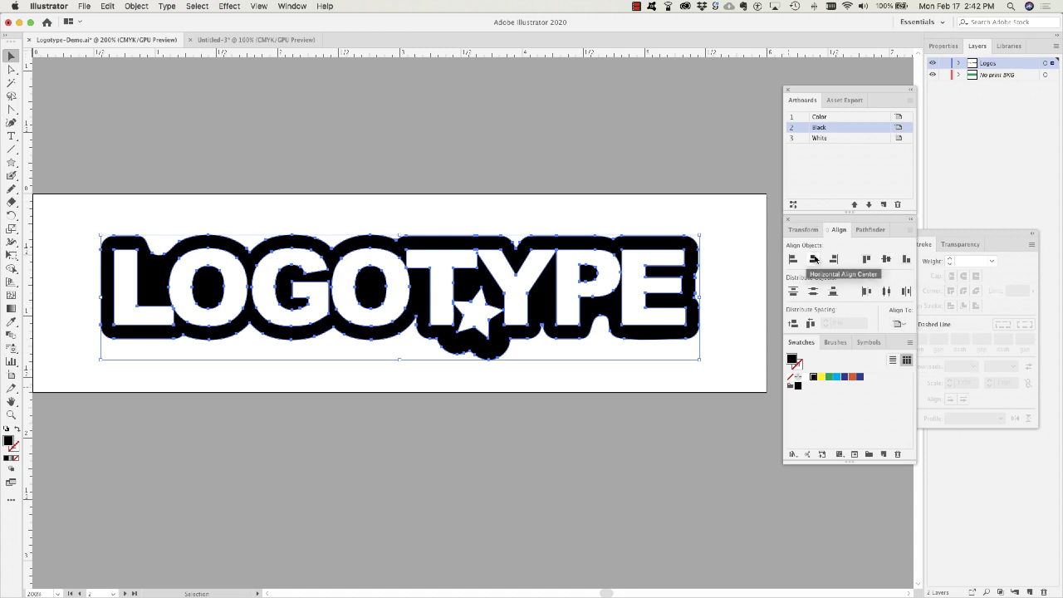
pyautogui.click(887, 259)
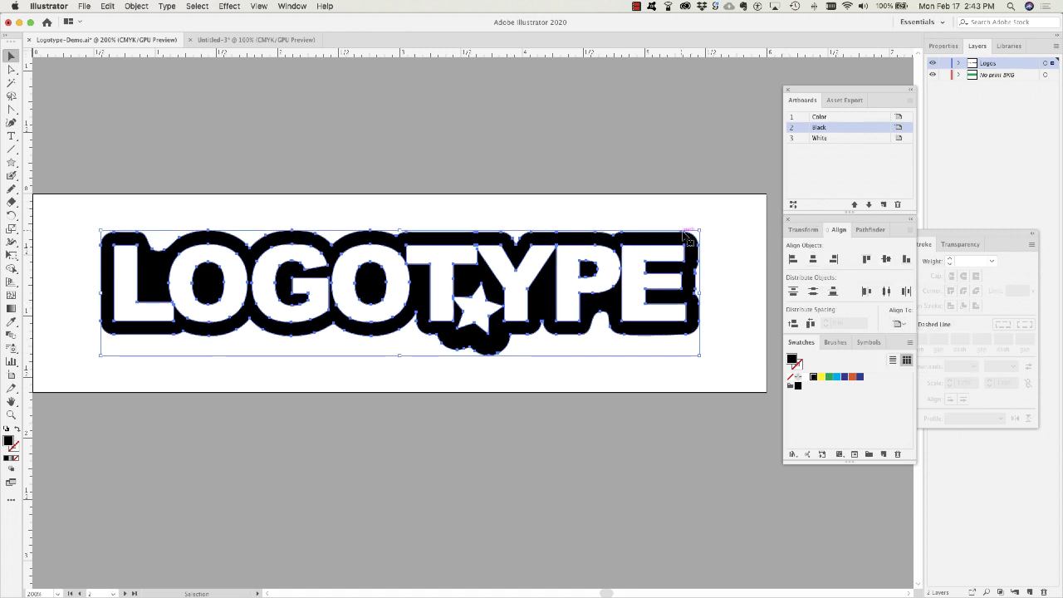
pyautogui.click(546, 362)
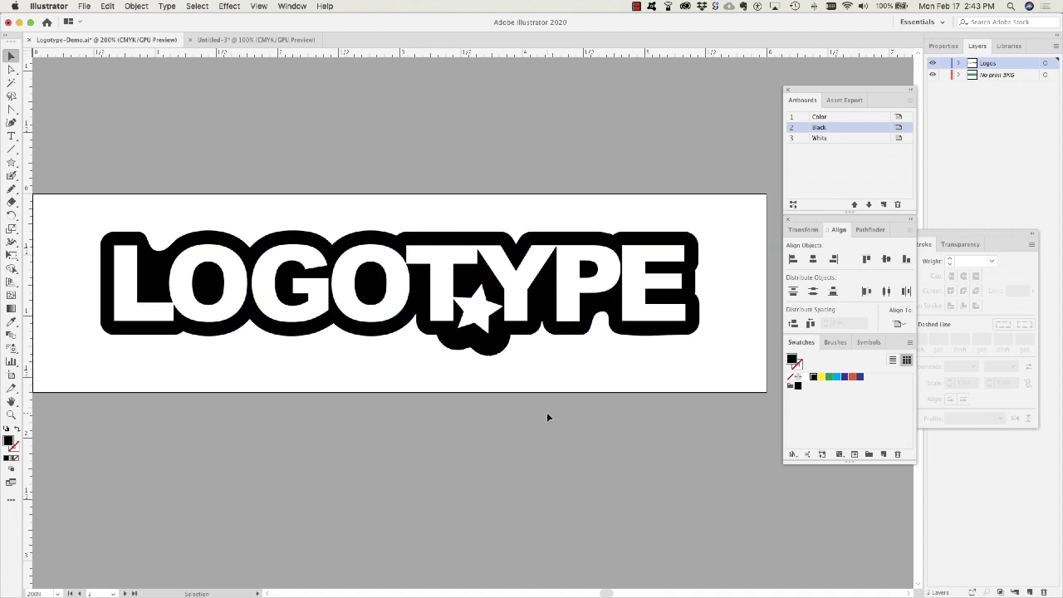
# Vertically center the color logo on the Color artboard
pyautogui.press('super+minus')
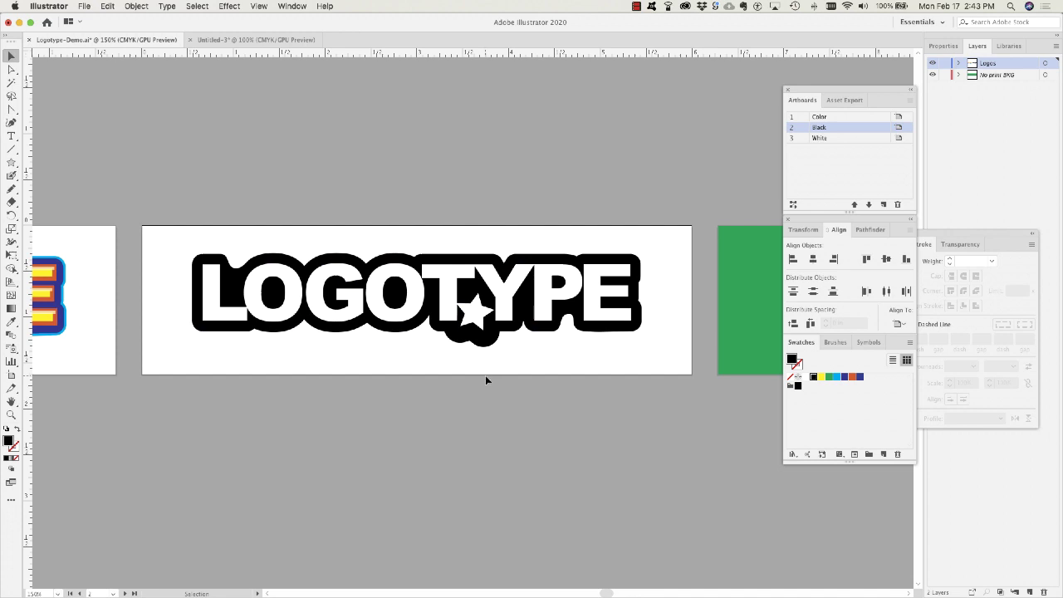
pyautogui.hscroll(-10, 66, 333)
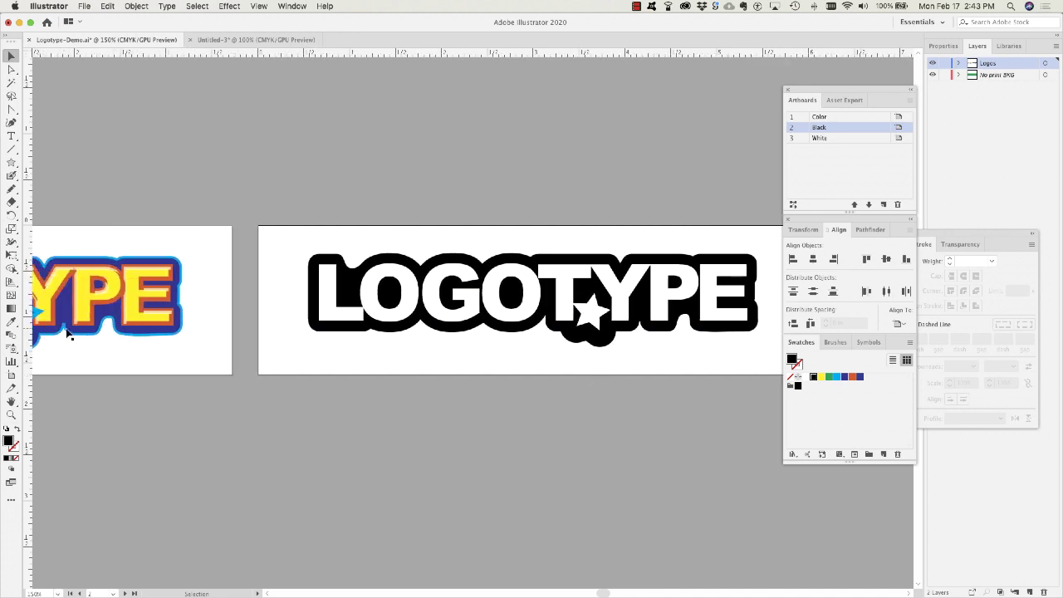
pyautogui.click(174, 312)
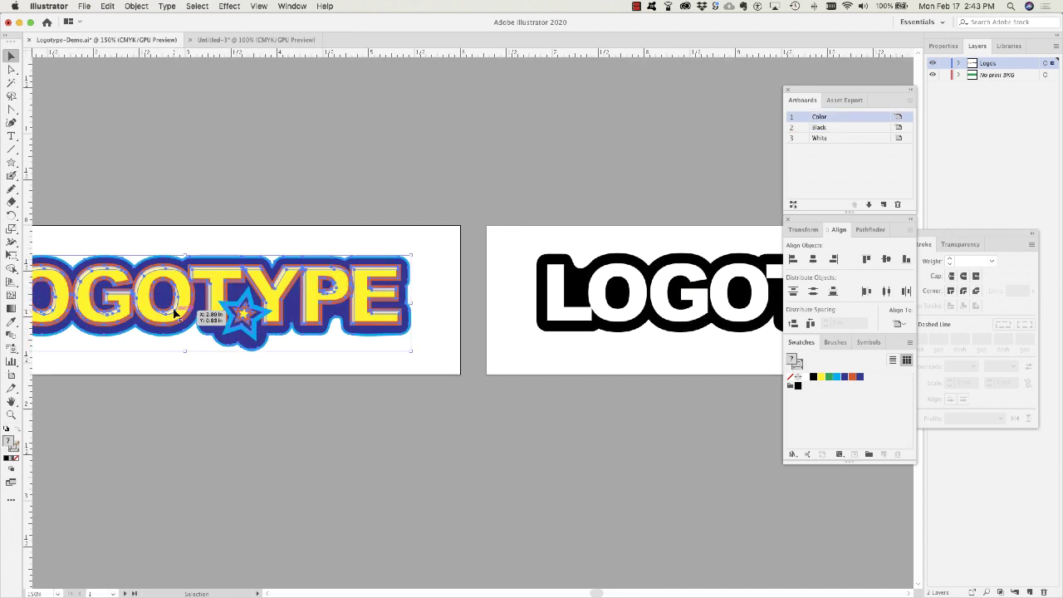
pyautogui.click(886, 259)
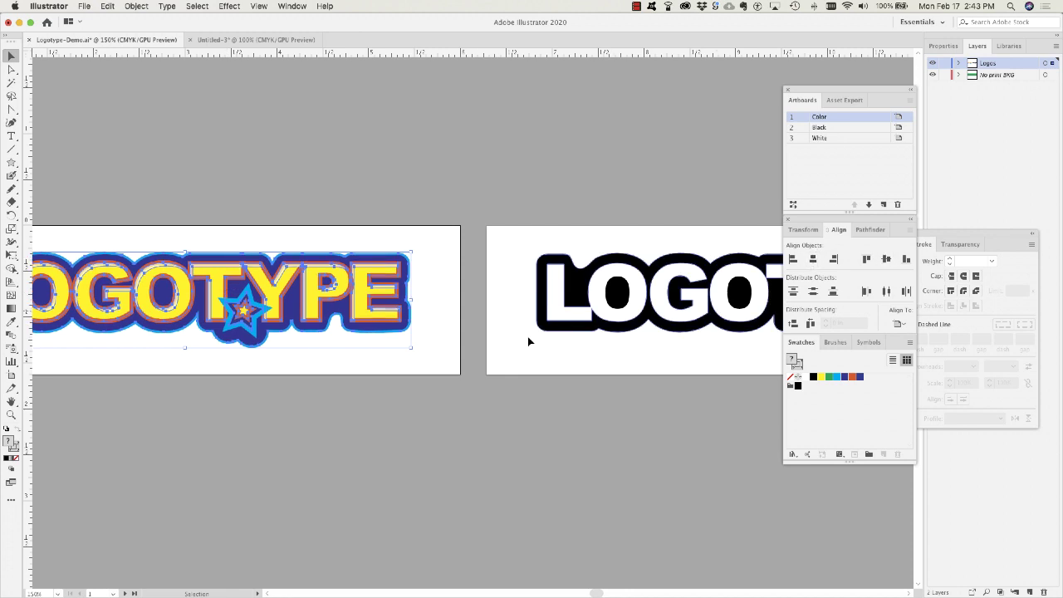
# Copy the black logo from the Black artboard and make White the active artboard
pyautogui.hscroll(10, 525, 336)
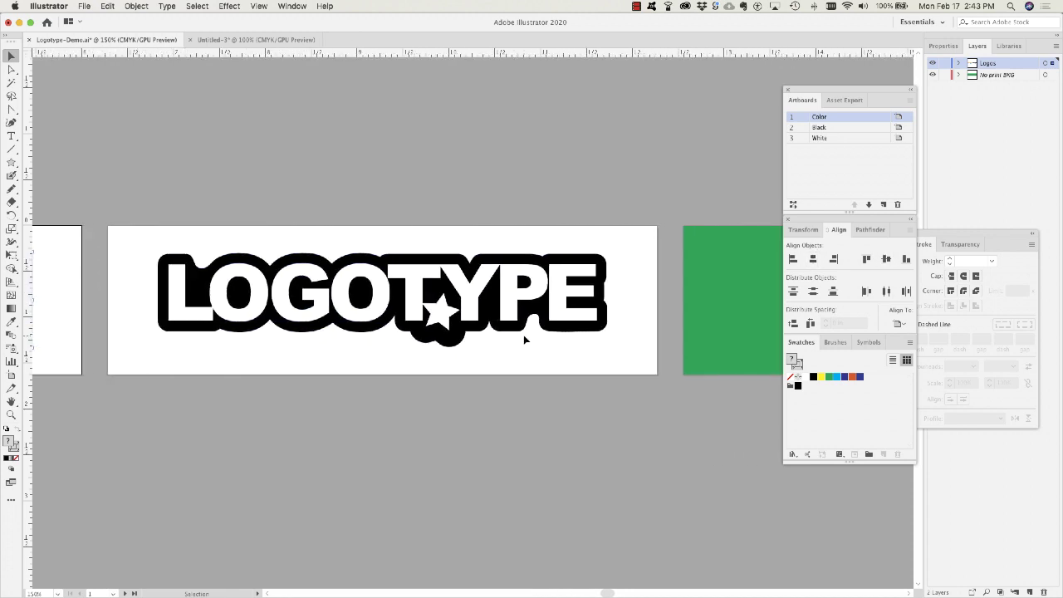
pyautogui.hscroll(5, 523, 335)
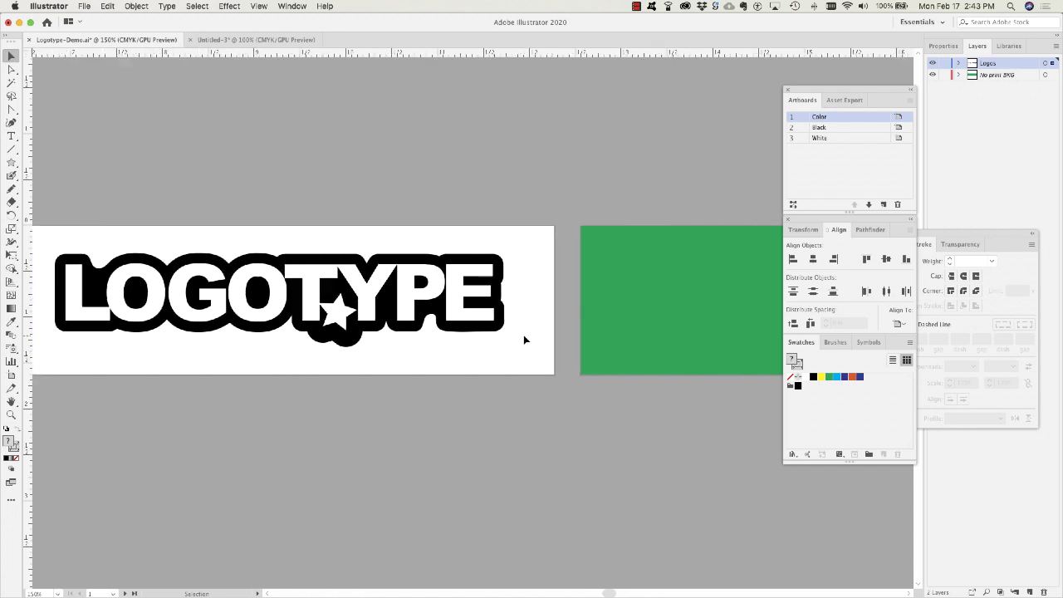
pyautogui.click(209, 292)
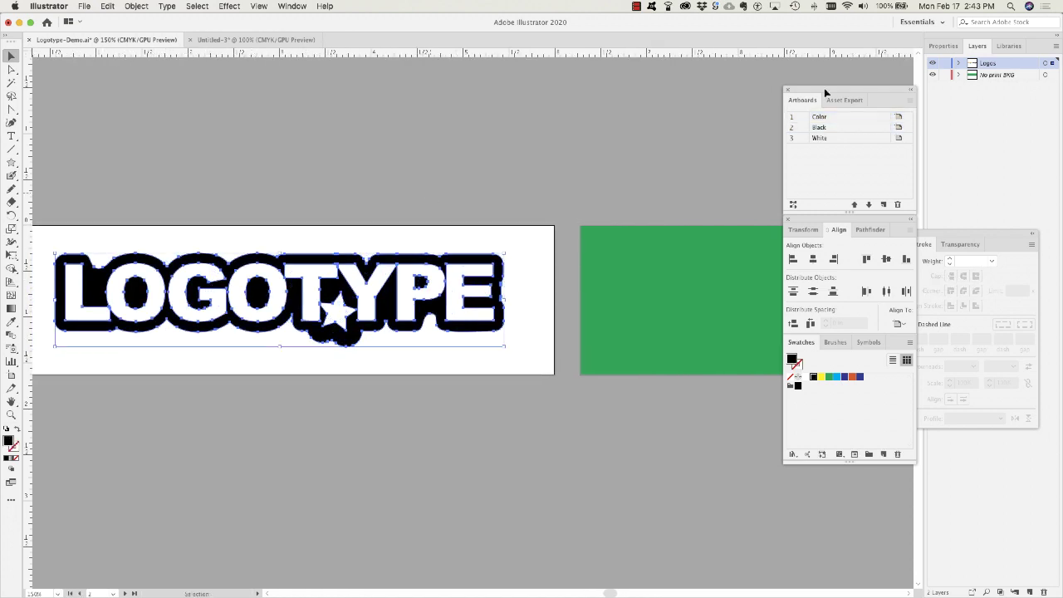
pyautogui.doubleClick(843, 142)
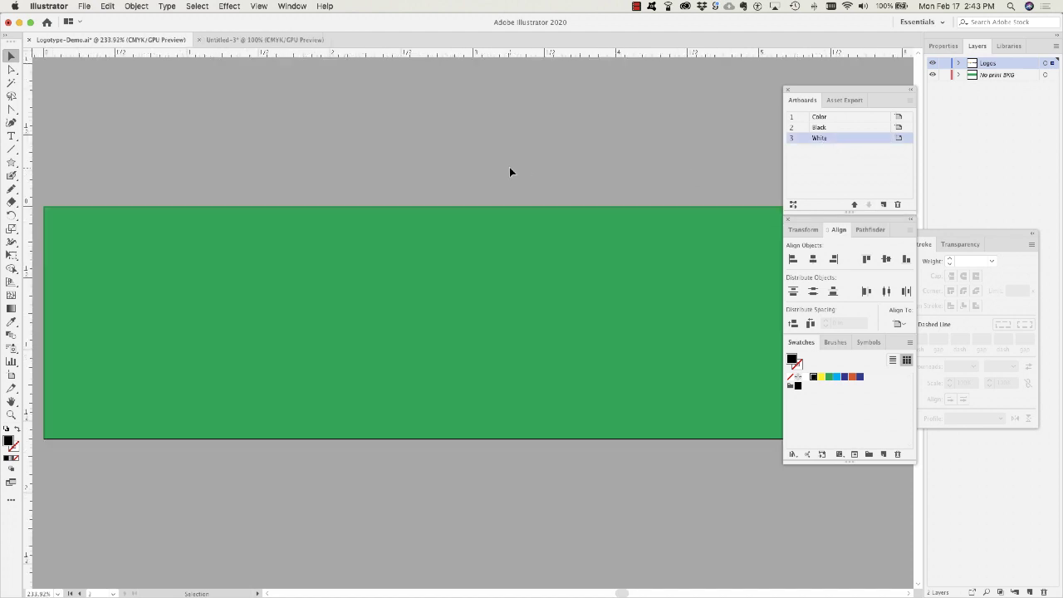
# Move the floating panel group clear of the White artboard and paste the copied black logo in place there
pyautogui.press('super+minus')
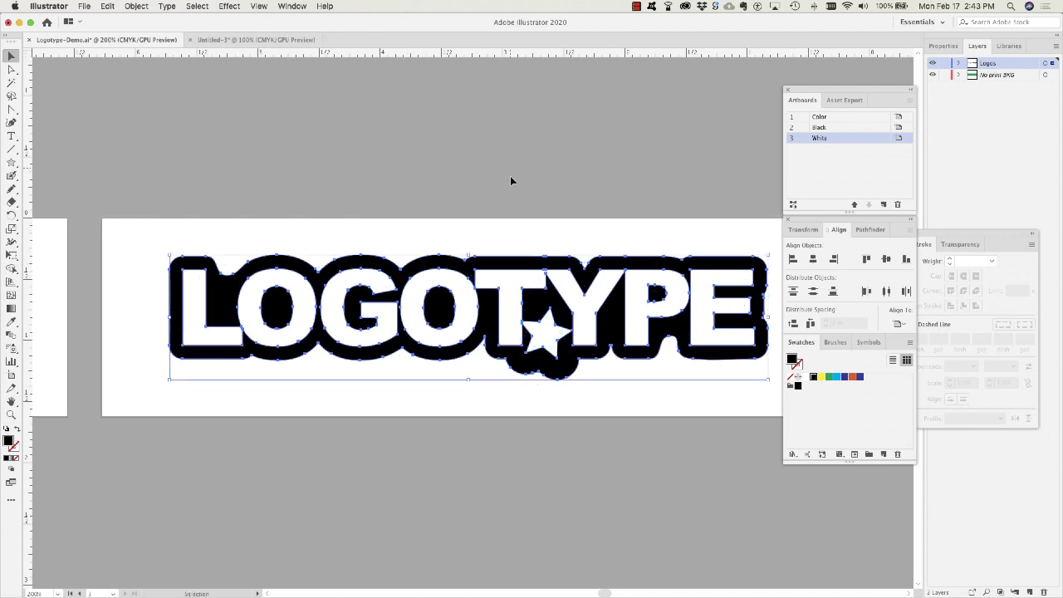
pyautogui.hscroll(10, 510, 179)
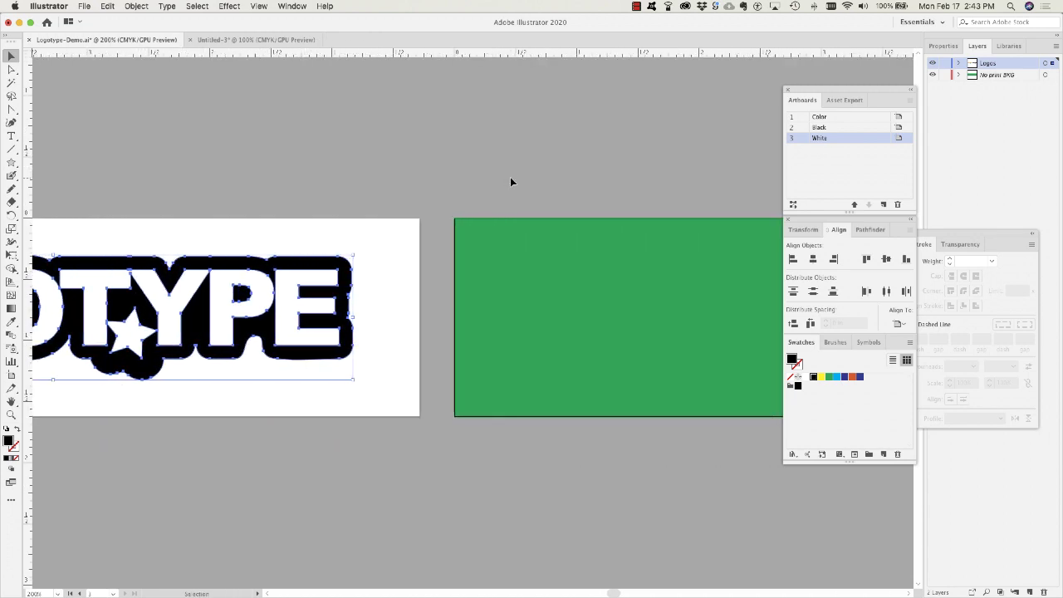
pyautogui.hscroll(10, 510, 182)
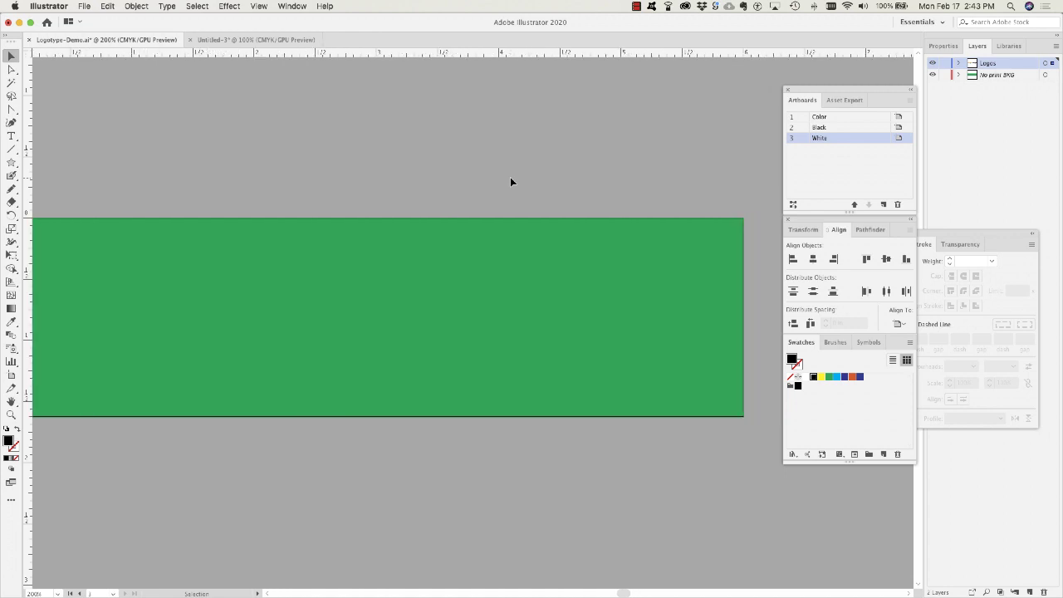
pyautogui.hscroll(-2, 510, 182)
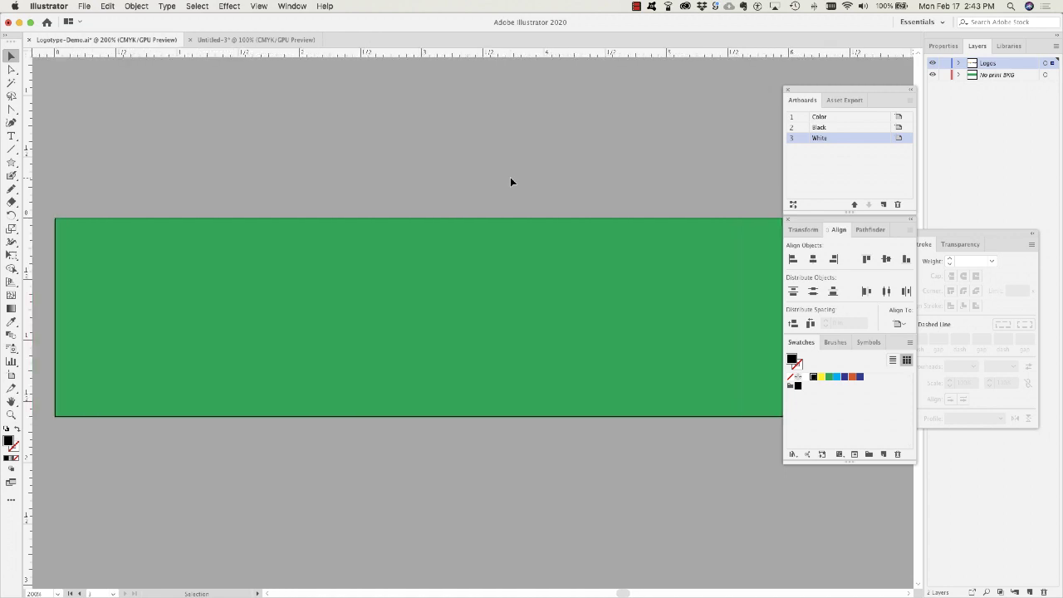
pyautogui.hscroll(2, 509, 182)
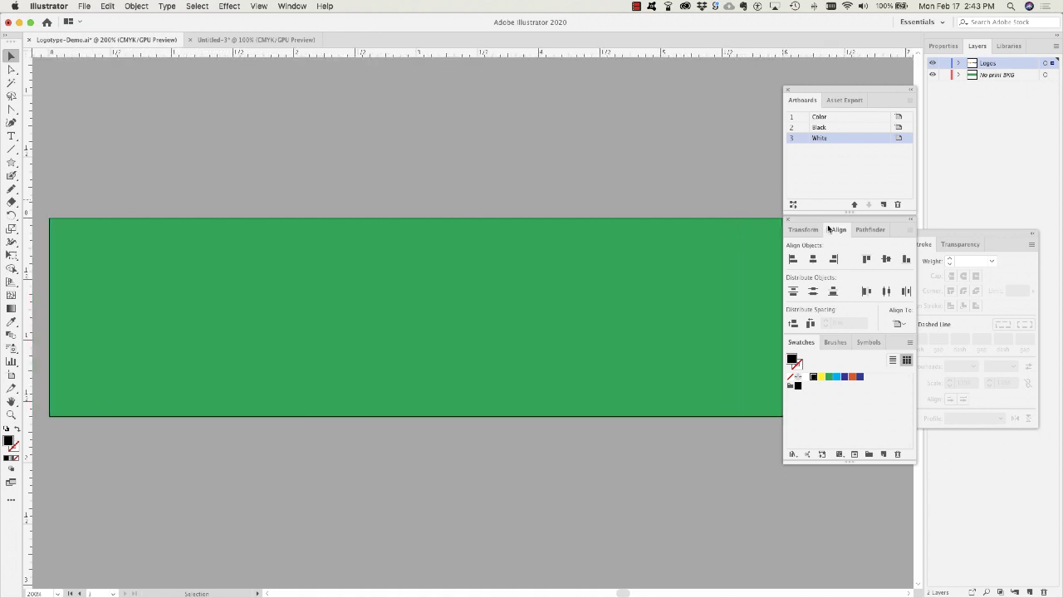
pyautogui.moveTo(828, 229)
pyautogui.mouseDown()
pyautogui.moveTo(870, 216)
pyautogui.moveTo(840, 214)
pyautogui.mouseUp()
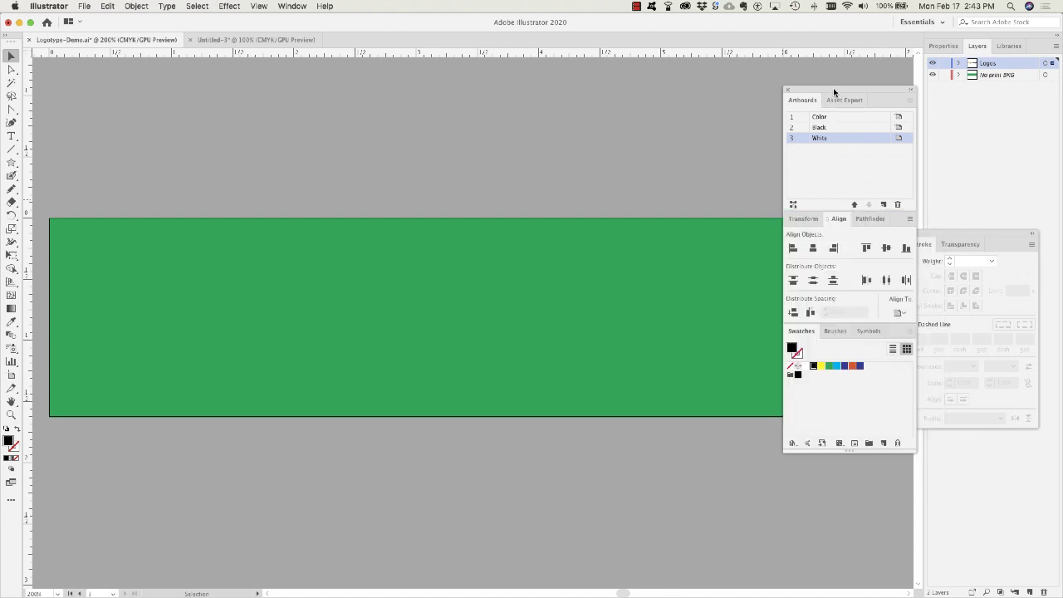
pyautogui.moveTo(834, 91); pyautogui.dragTo(891, 91)
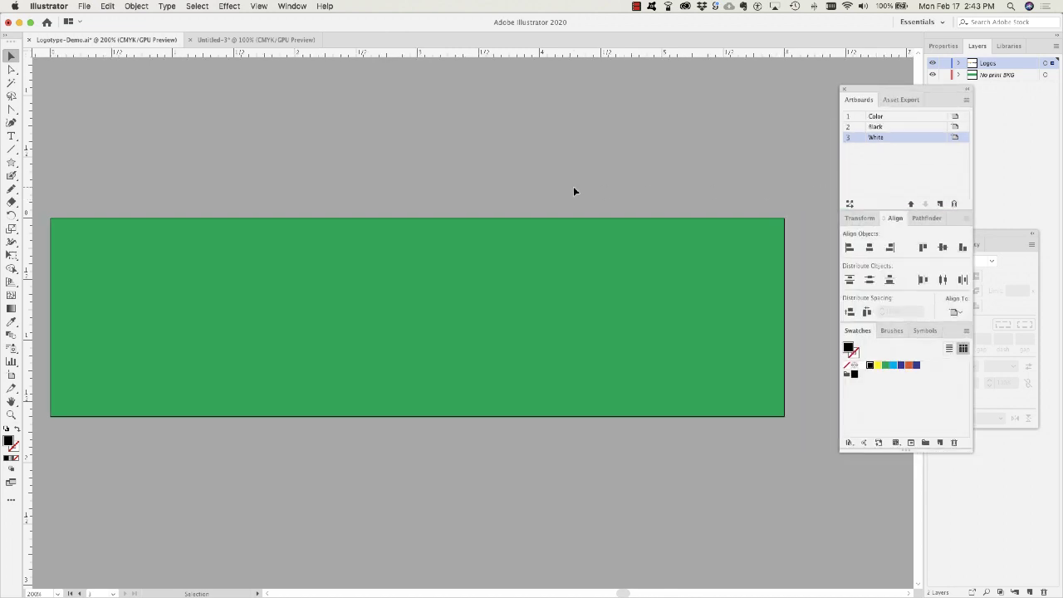
pyautogui.hscroll(-3, 573, 190)
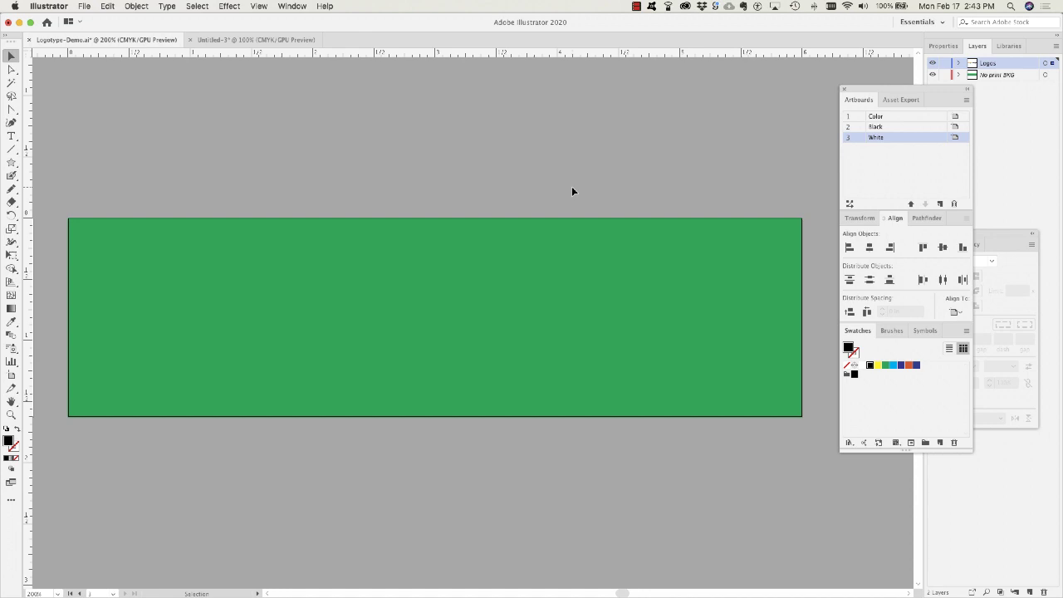
pyautogui.click(110, 7)
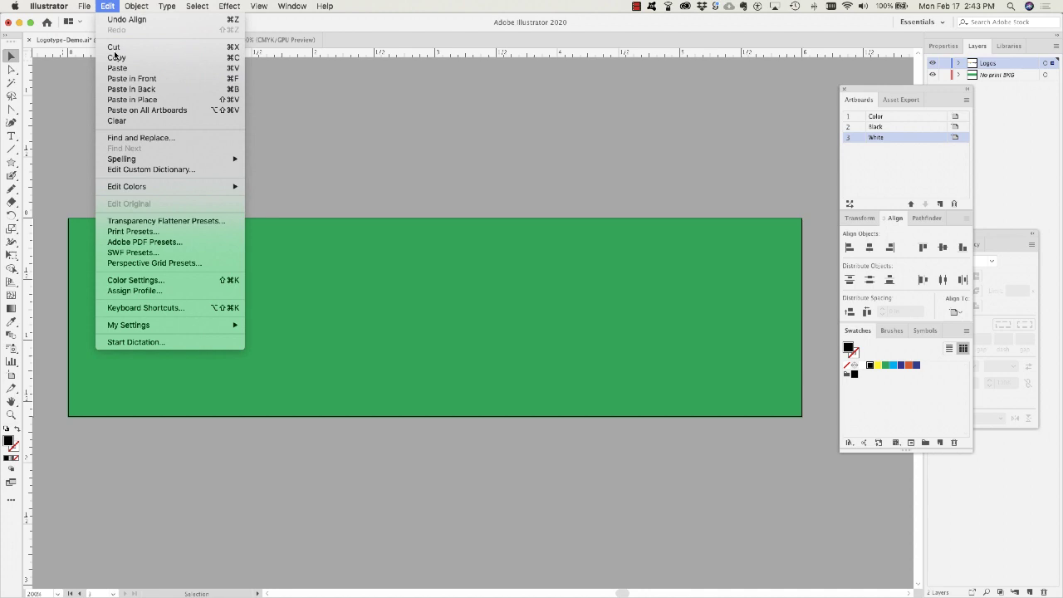
pyautogui.click(120, 99)
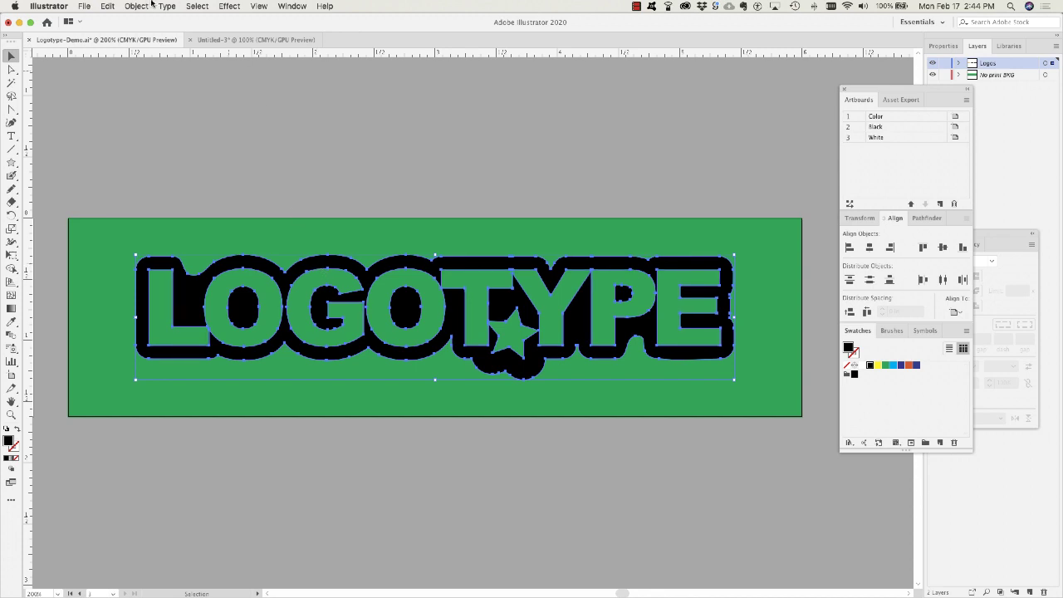
# Try inverting the colors of the logo pasted on the White artboard, and undo the inversion
pyautogui.click(108, 7)
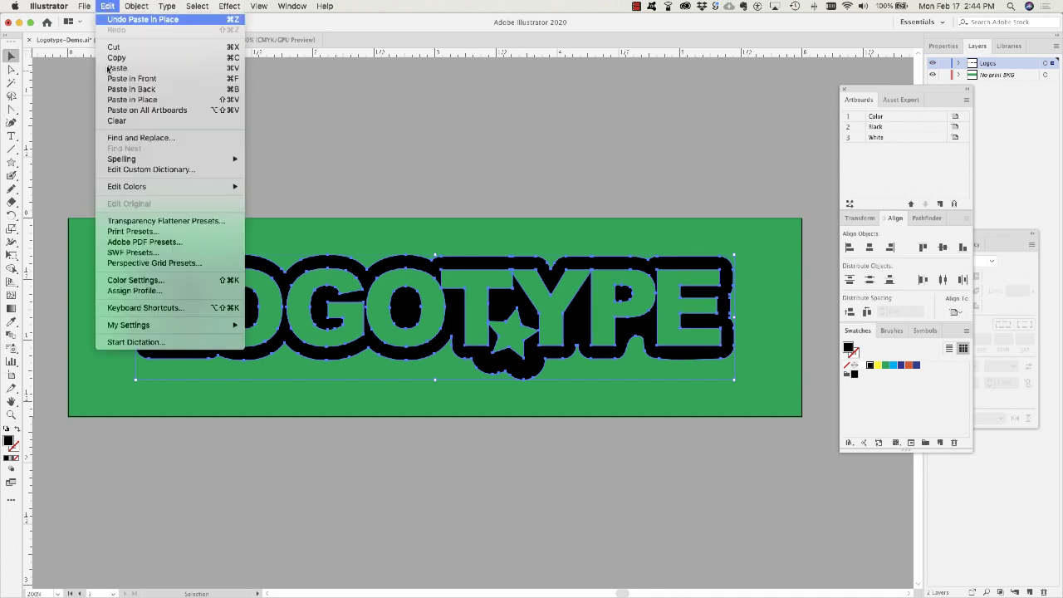
pyautogui.moveTo(113, 188)
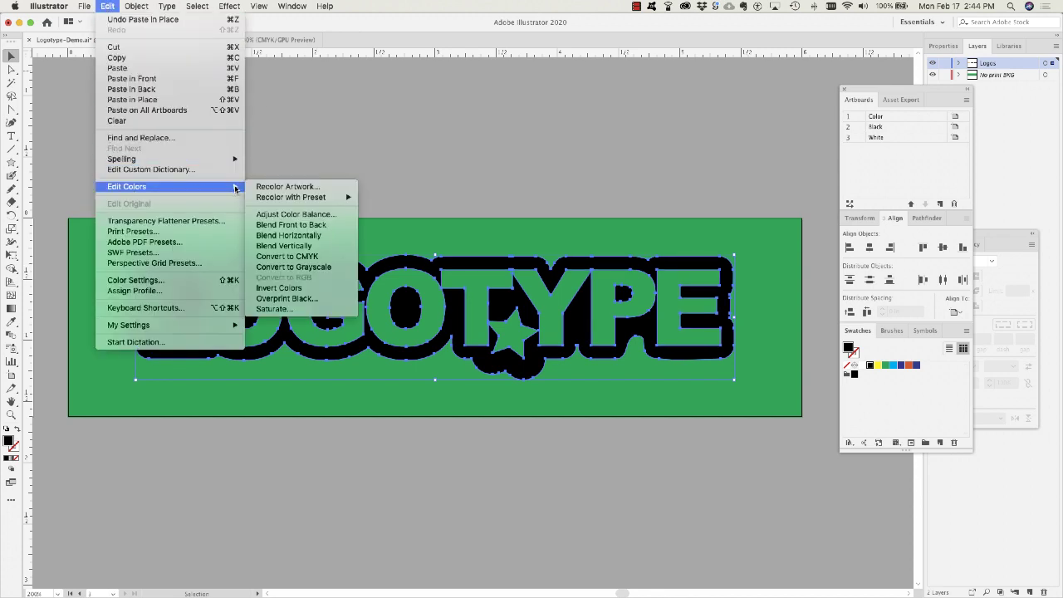
pyautogui.click(293, 289)
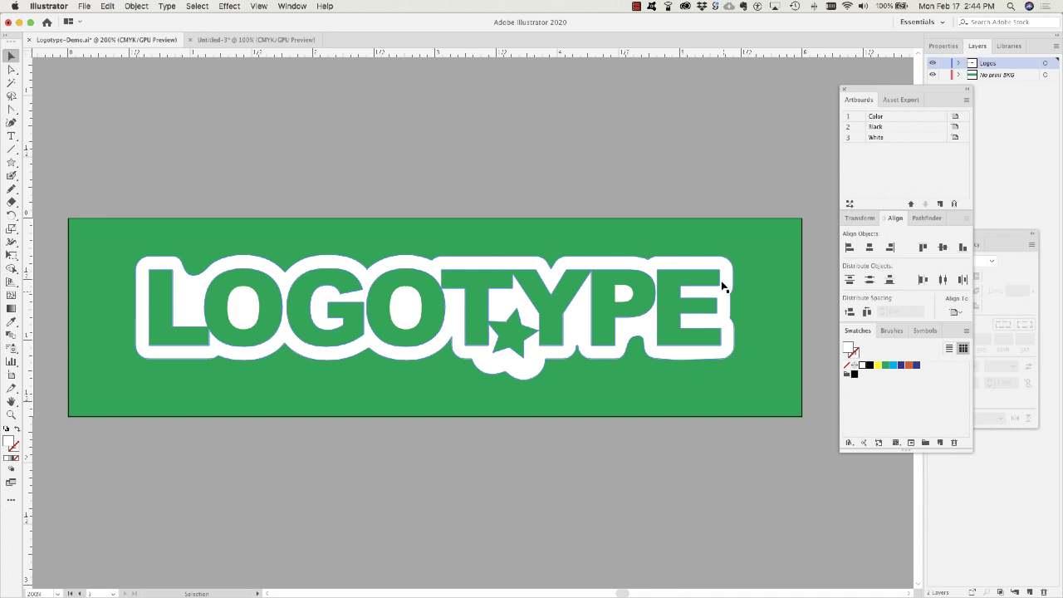
pyautogui.press('super+shift+a')
pyautogui.click(550, 278)
pyautogui.click(479, 196)
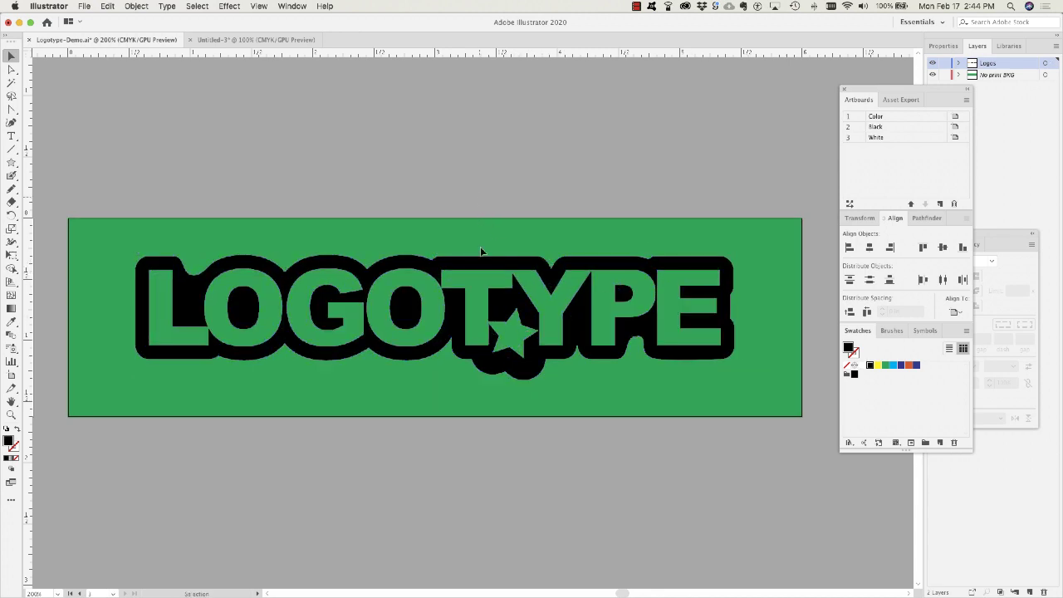
# Turn the black logo on the White artboard white with Invert Colors, and deselect it
pyautogui.click(477, 264)
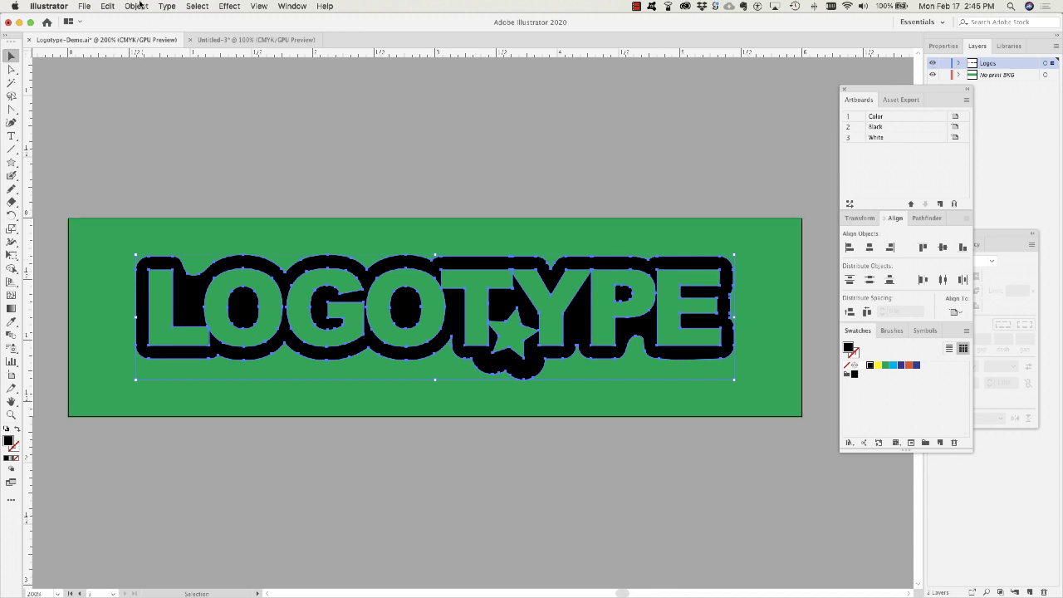
pyautogui.click(108, 6)
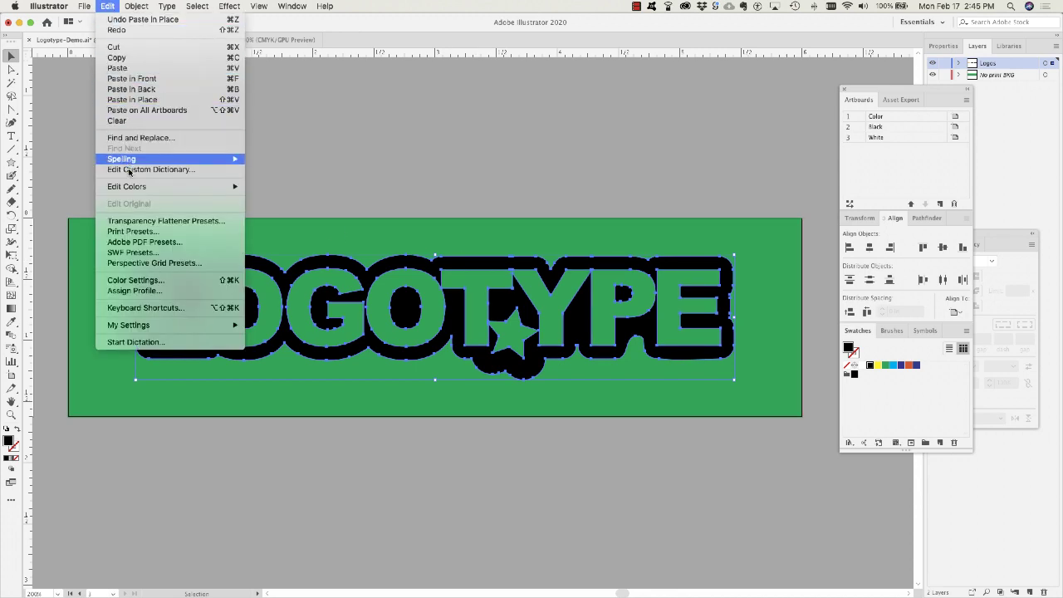
pyautogui.moveTo(129, 190)
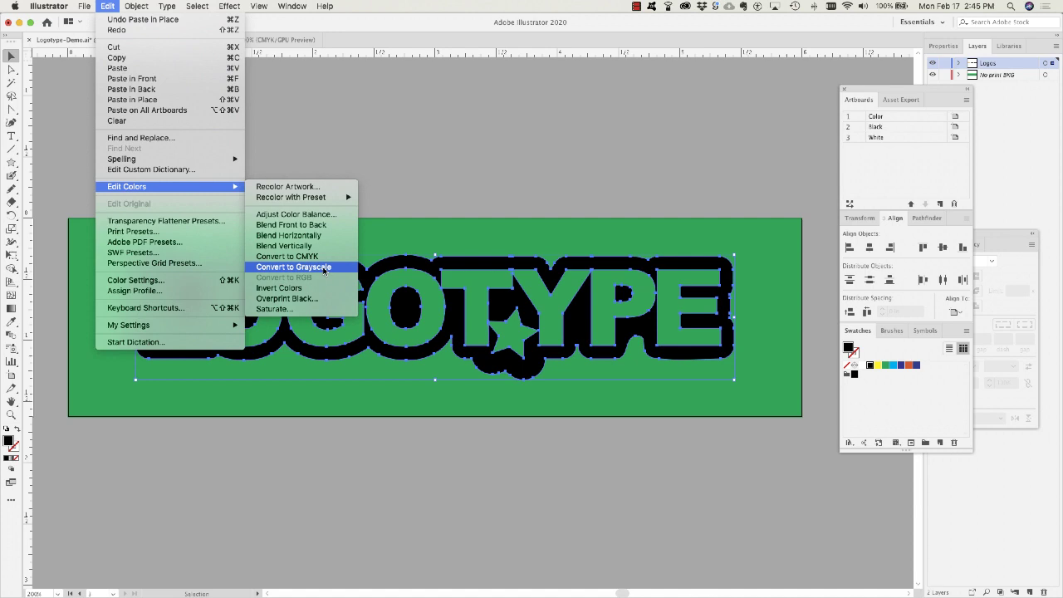
pyautogui.click(283, 288)
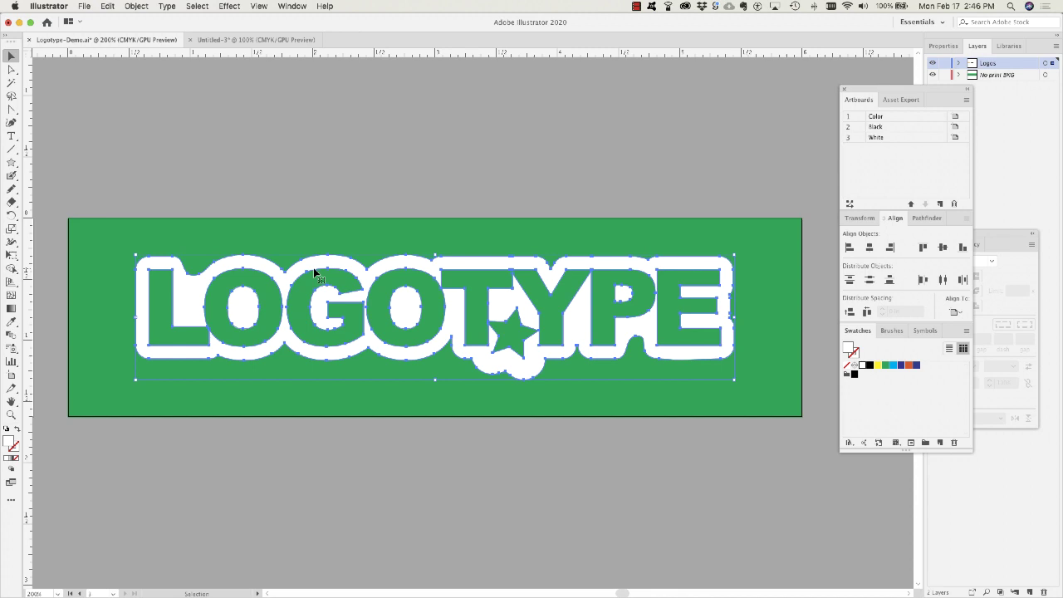
pyautogui.click(355, 207)
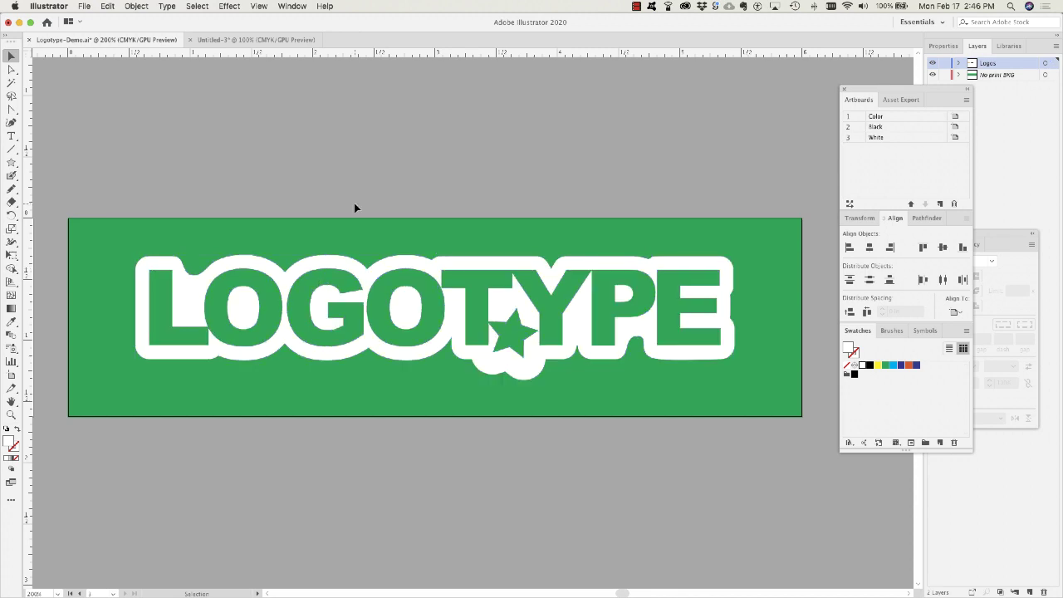
# Delete the green background rectangle behind the white logo on the No print BKG layer
pyautogui.press('super+minus')
pyautogui.press('super+minus')
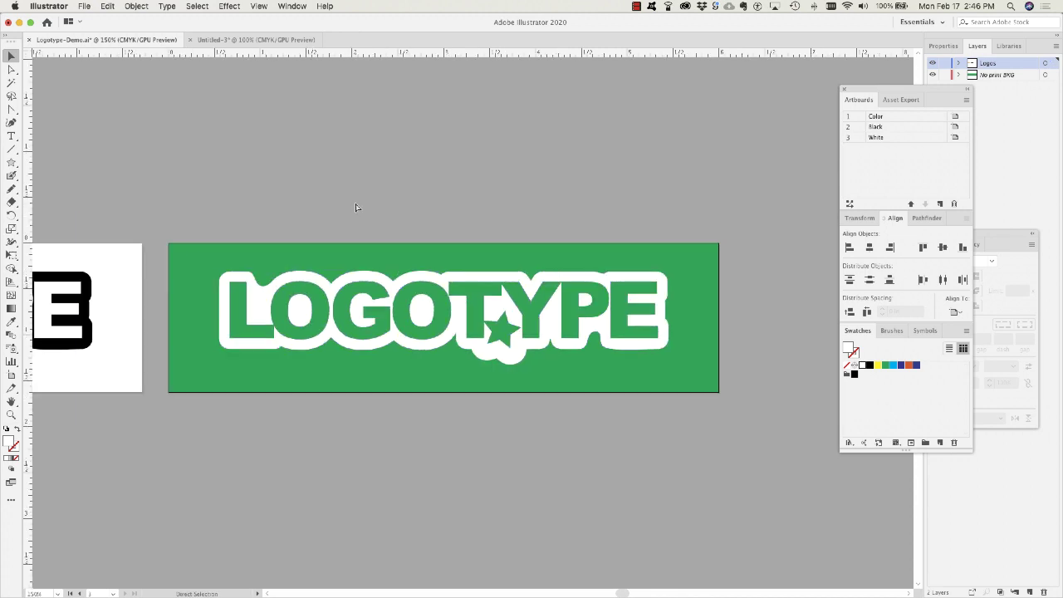
pyautogui.hscroll(-10, 355, 208)
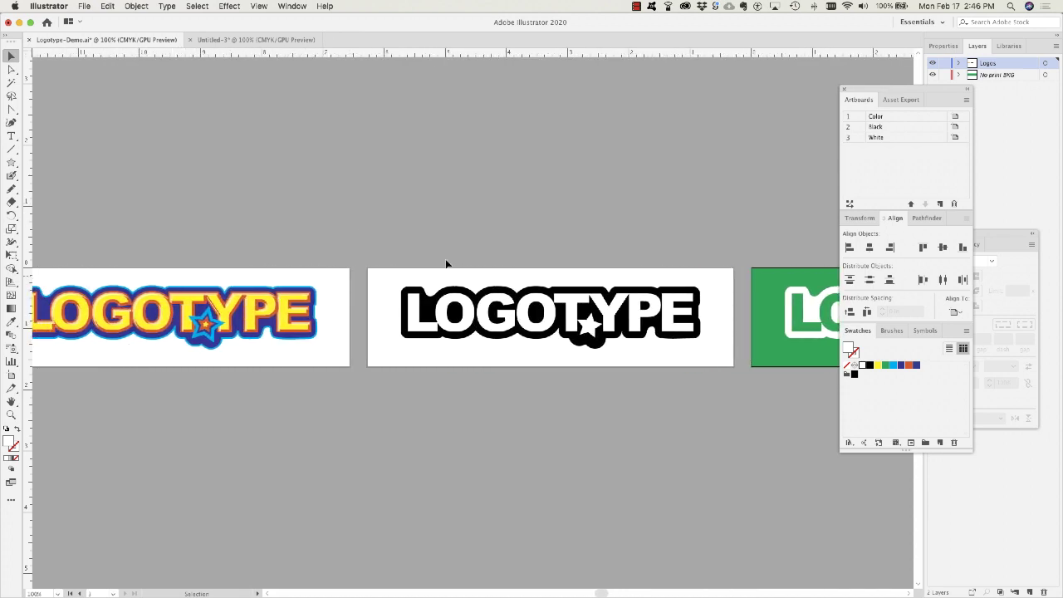
pyautogui.click(765, 301)
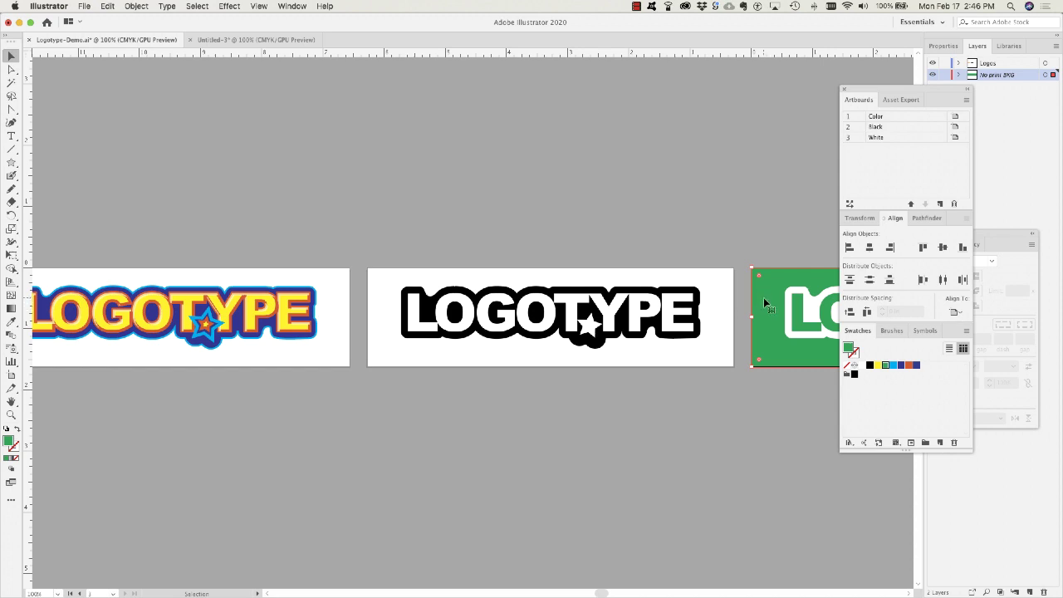
pyautogui.hscroll(5, 765, 306)
pyautogui.press('Delete')
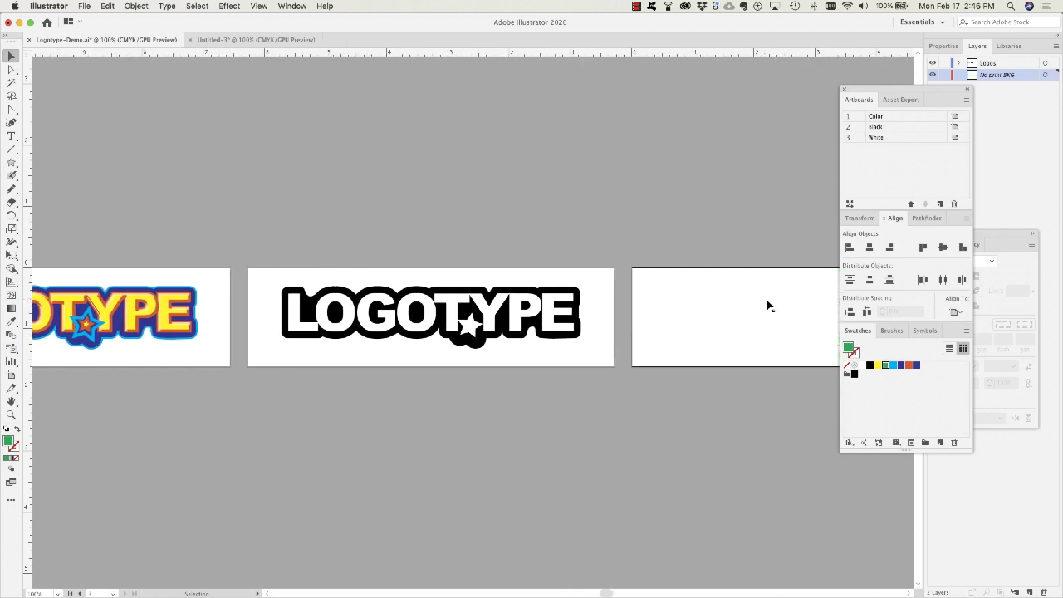
# Switch to Outline mode to check the white logo's paths on the White artboard
pyautogui.click(259, 6)
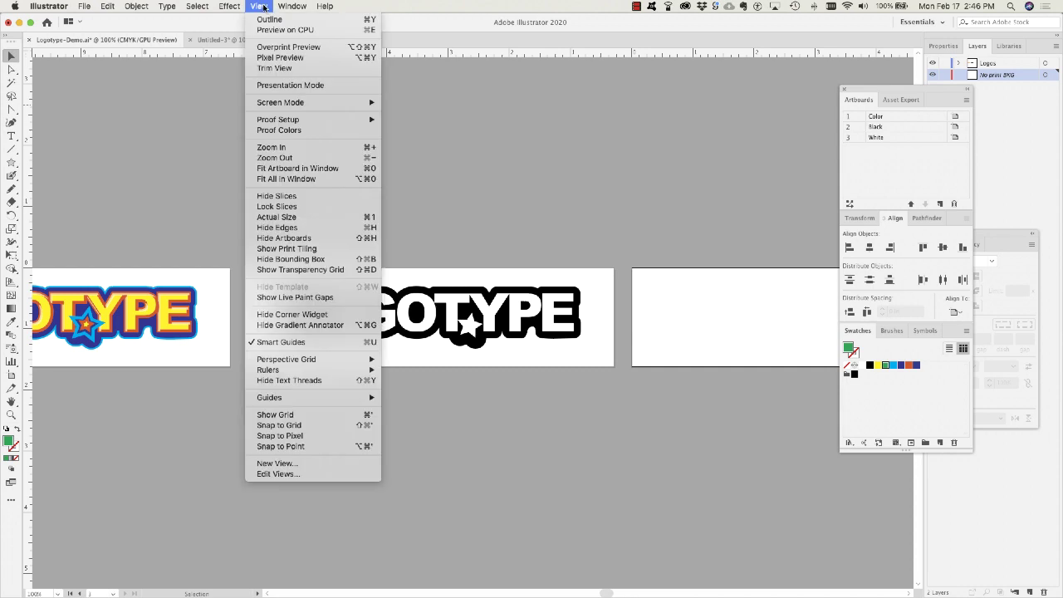
pyautogui.click(271, 23)
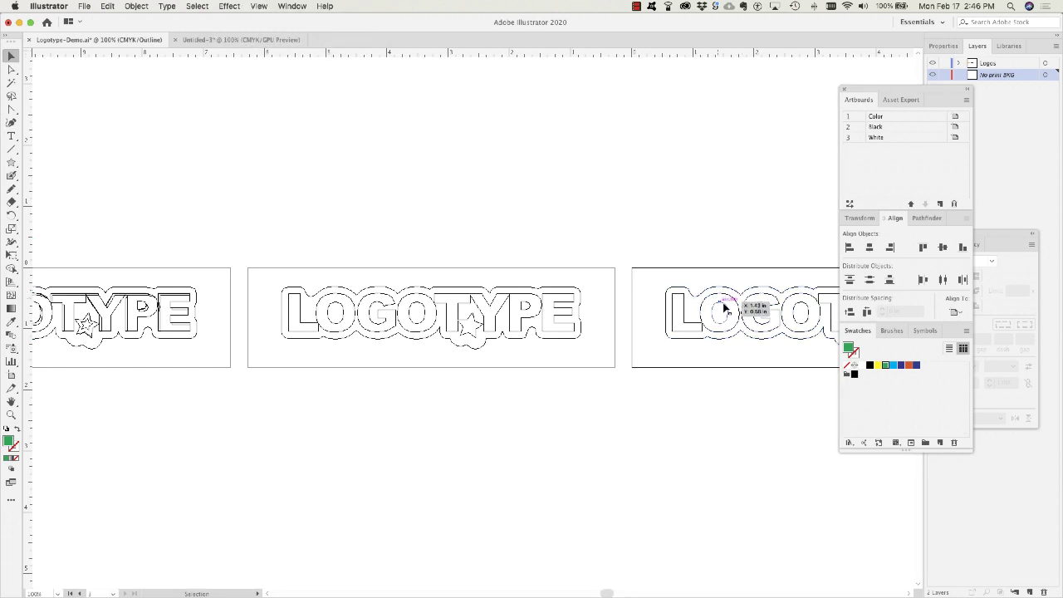
pyautogui.click(723, 304)
# Select all unused swatches and delete the green swatch of the removed background
pyautogui.click(965, 332)
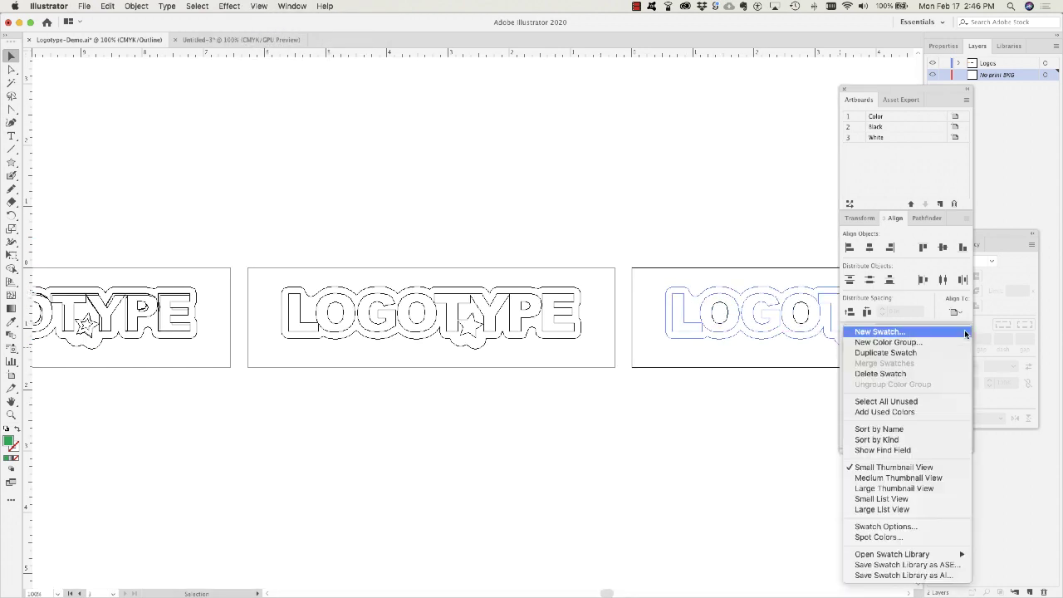
pyautogui.click(904, 403)
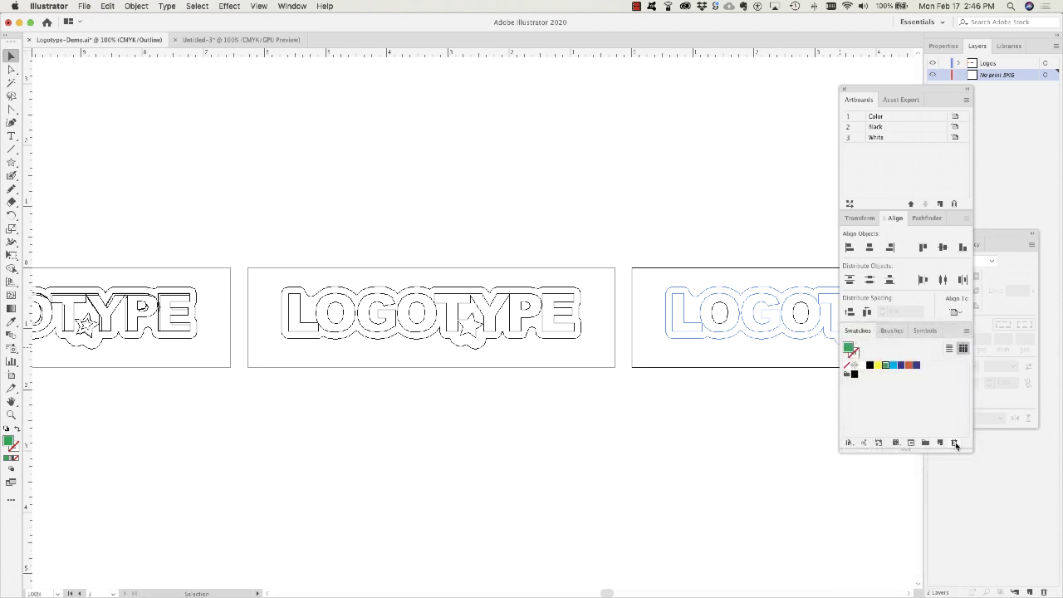
pyautogui.click(953, 442)
pyautogui.click(567, 326)
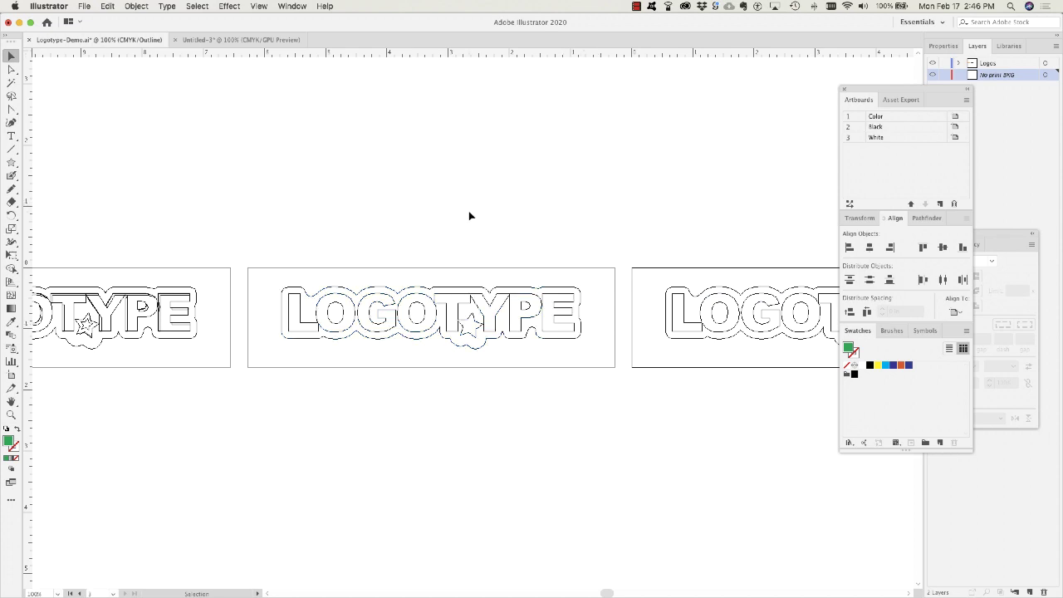
# Return to GPU Preview and review the color and black logos on their artboards
pyautogui.hscroll(-3, 469, 215)
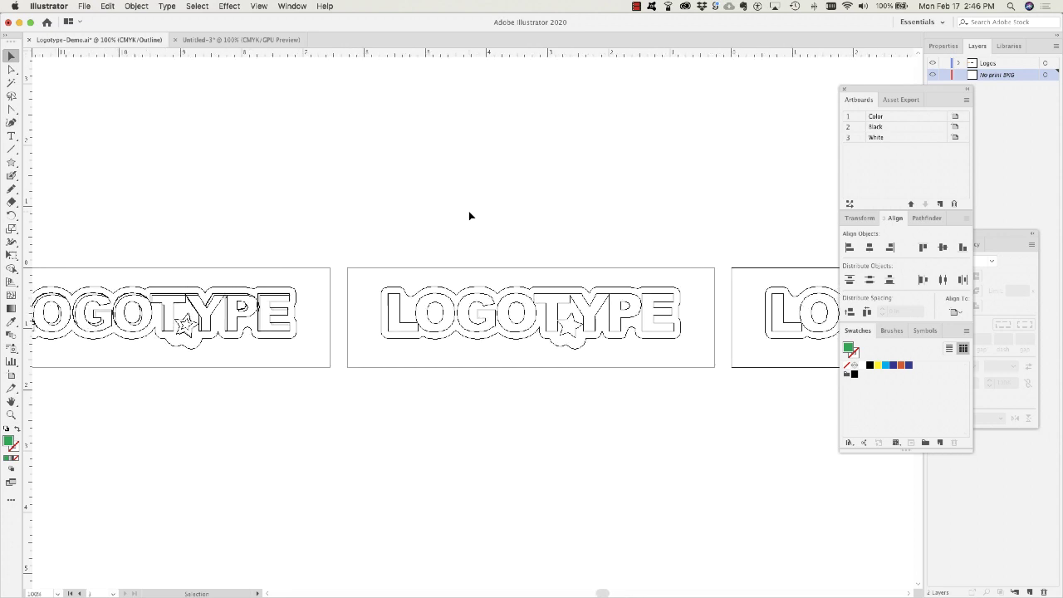
pyautogui.click(258, 6)
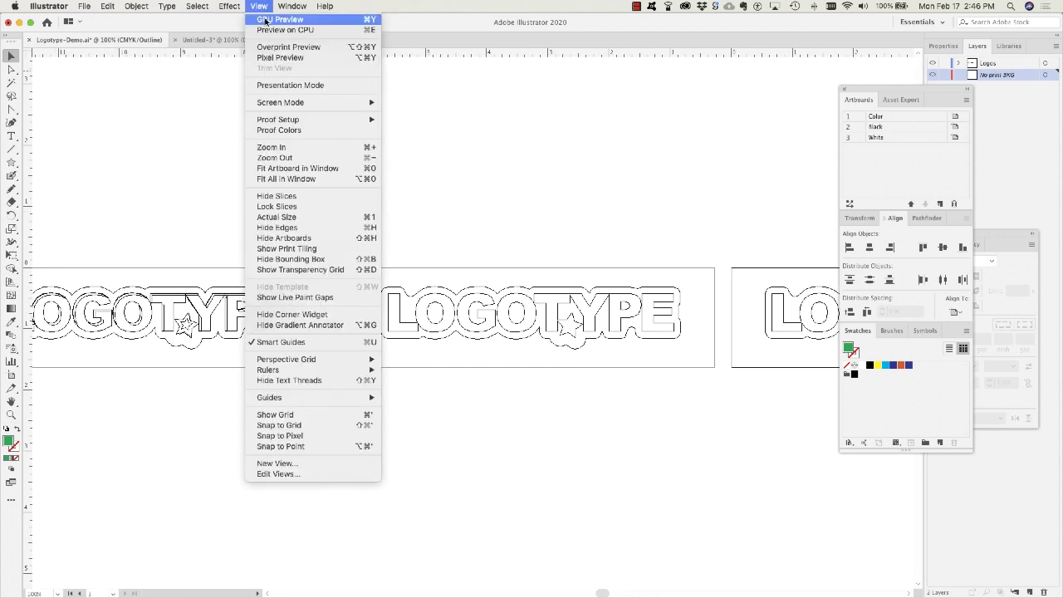
pyautogui.click(267, 20)
pyautogui.hscroll(-5, 417, 190)
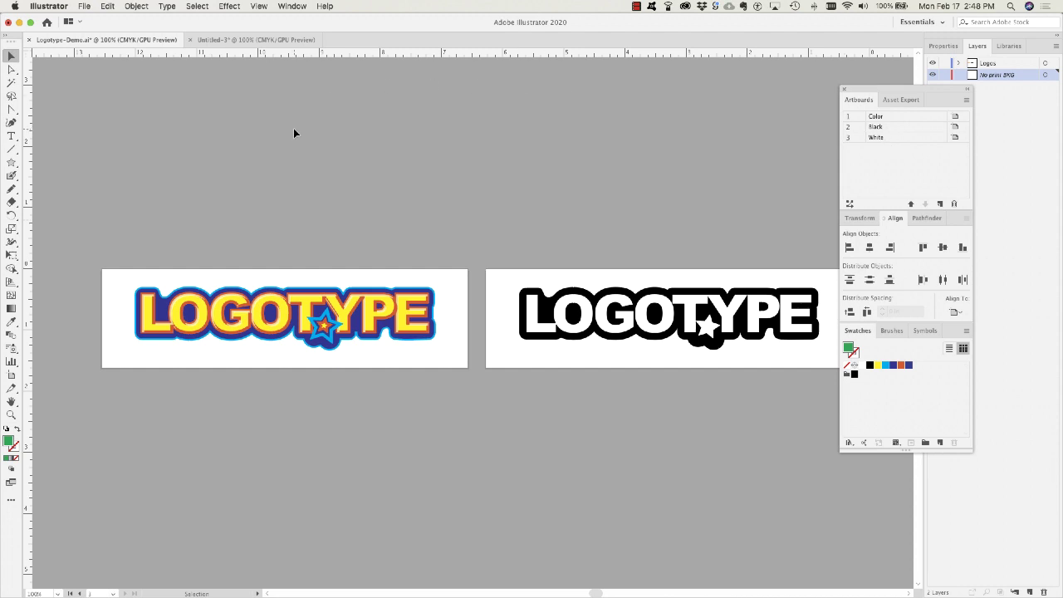
# Start saving a copy of the logotype in Illustrator EPS format and create a new folder named Printer/Client for it
pyautogui.click(86, 8)
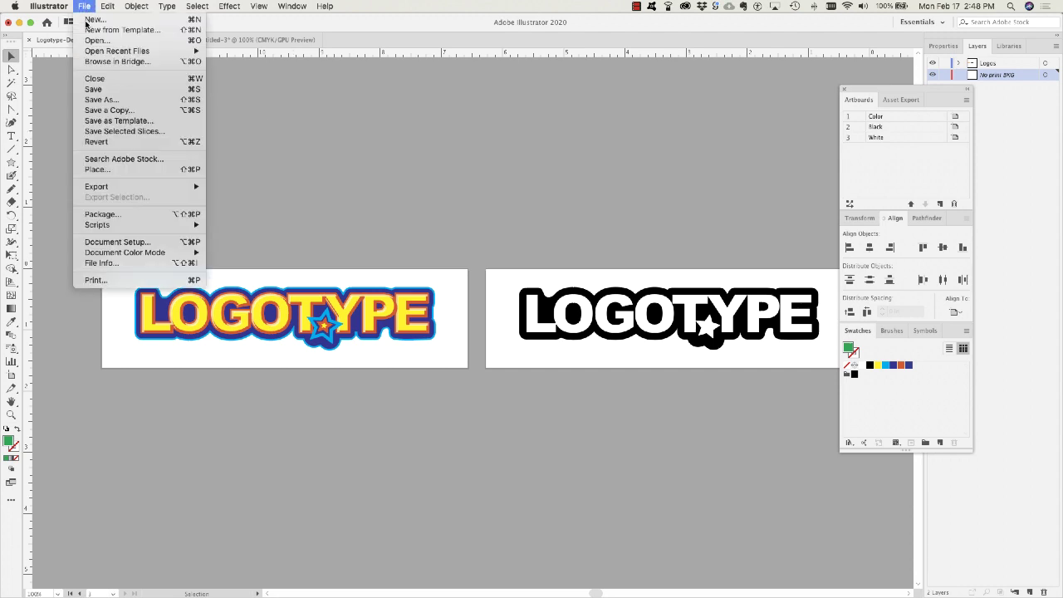
pyautogui.click(100, 99)
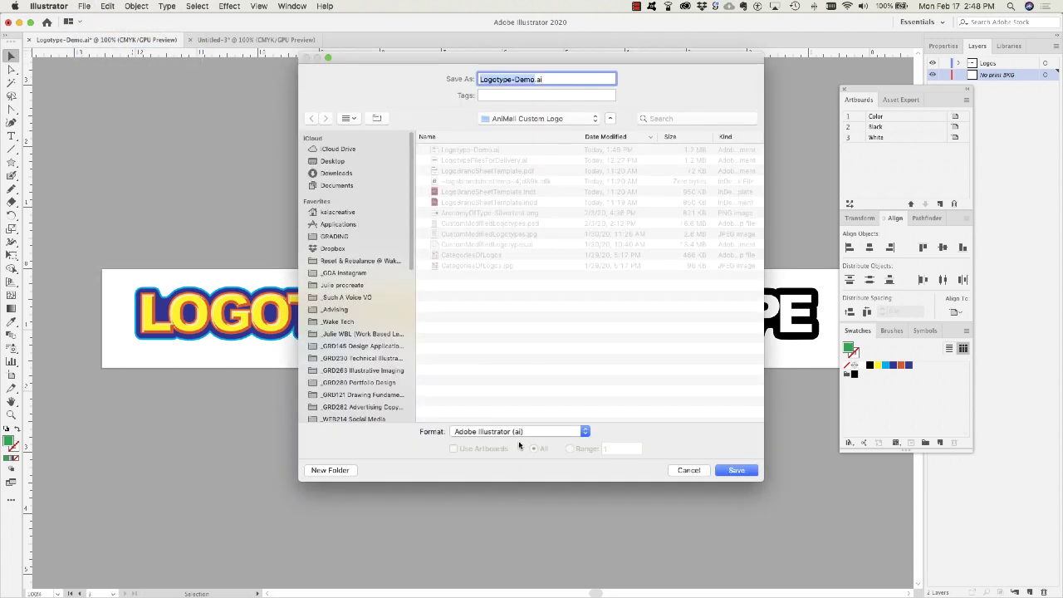
pyautogui.click(519, 433)
pyautogui.click(522, 444)
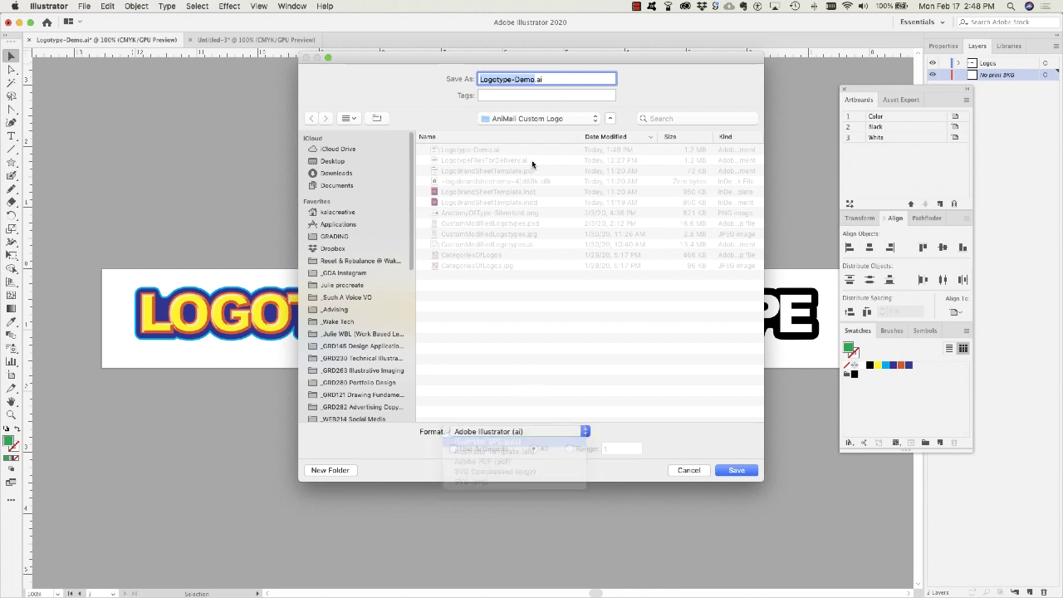
pyautogui.click(330, 470)
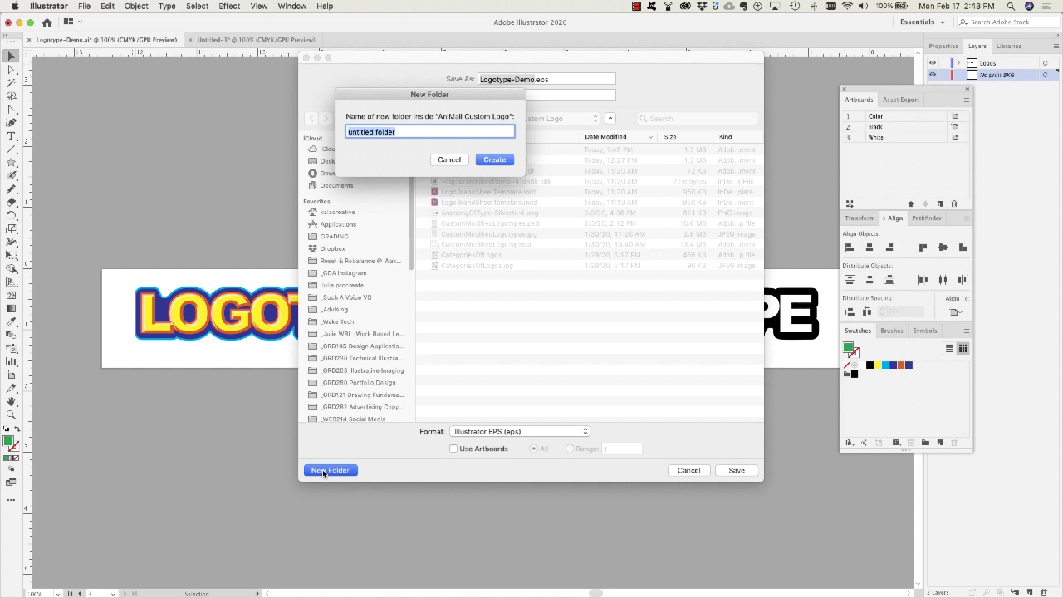
pyautogui.write('Printer/Client')
pyautogui.press('Return')
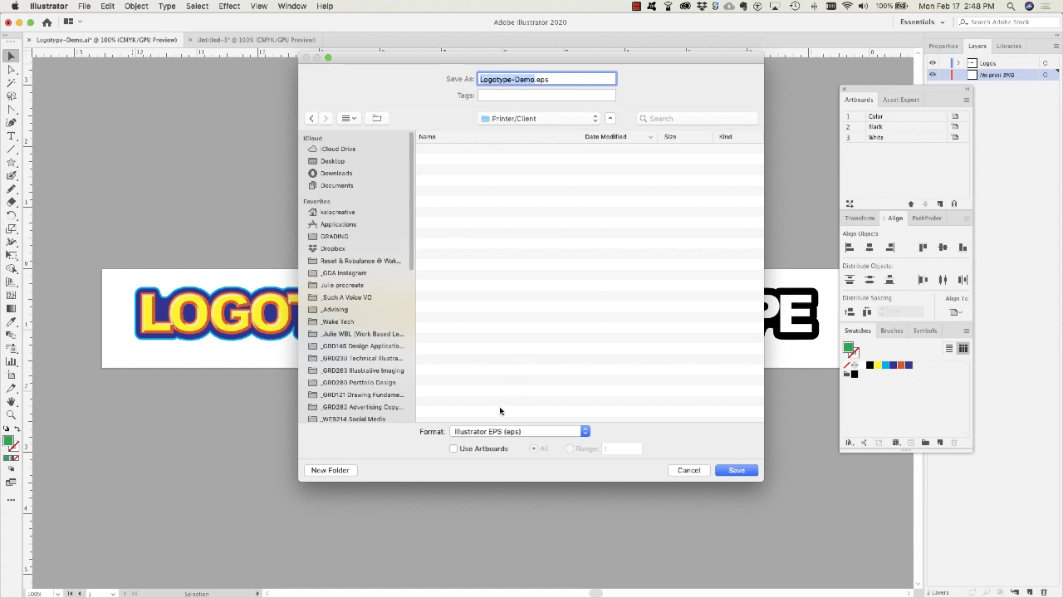
# Save the EPS with Use Artboards enabled and the transparency preset set to High Resolution
pyautogui.click(454, 449)
pyautogui.click(738, 471)
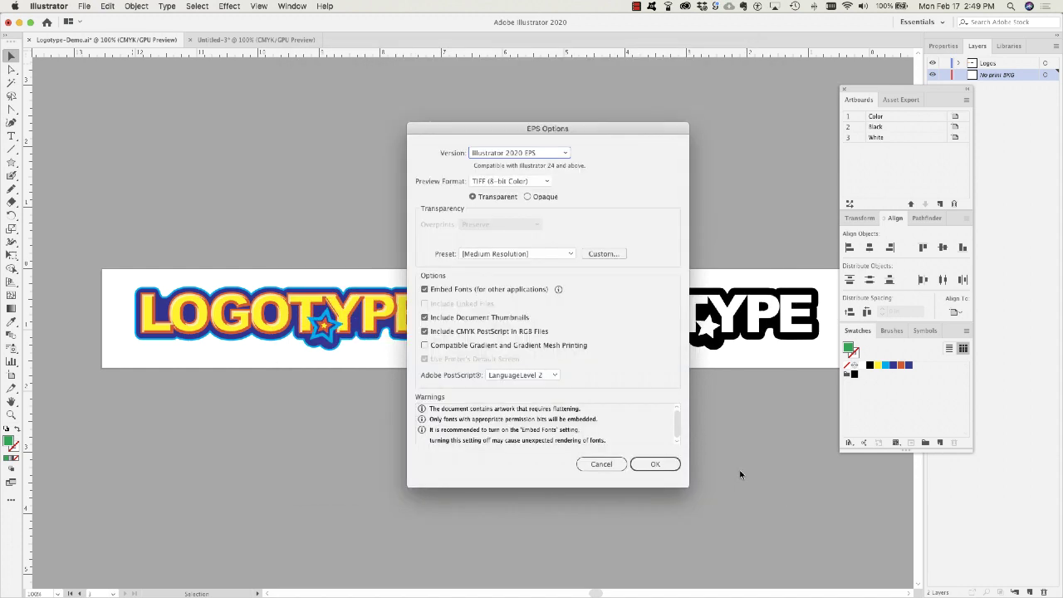
pyautogui.click(549, 254)
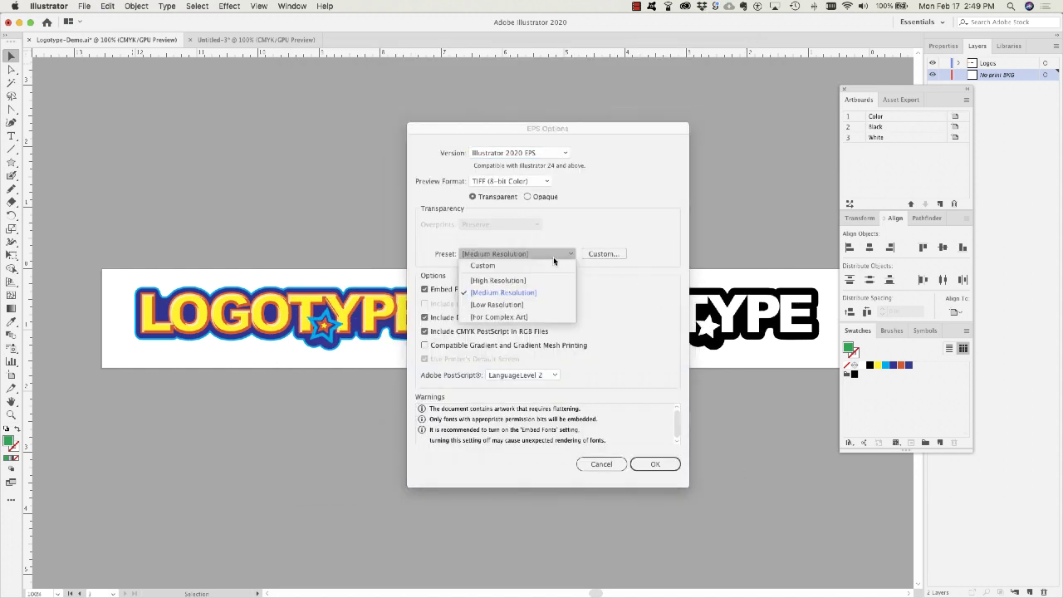
pyautogui.click(540, 282)
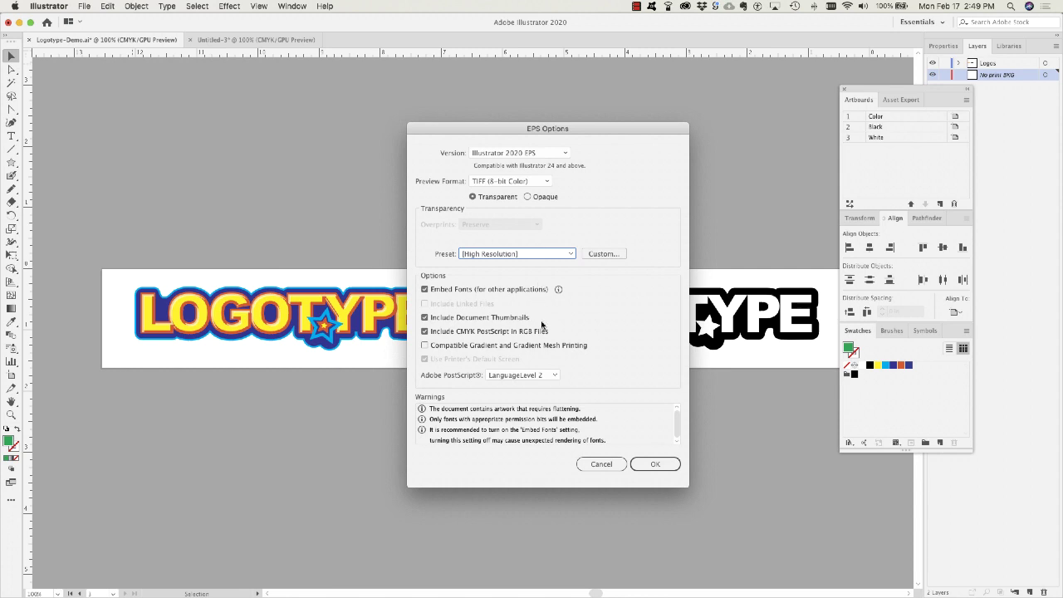
pyautogui.click(656, 465)
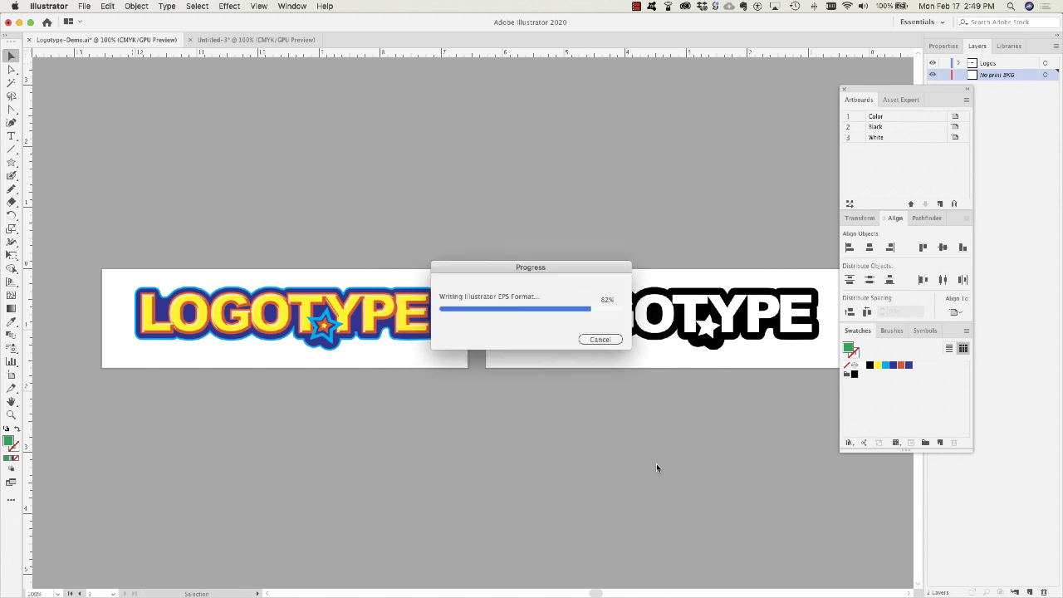
# Switch to the Printer/Client folder in Finder and rename the white logo's EPS as Logotype-Demo-White.eps
pyautogui.press('super+Tab')
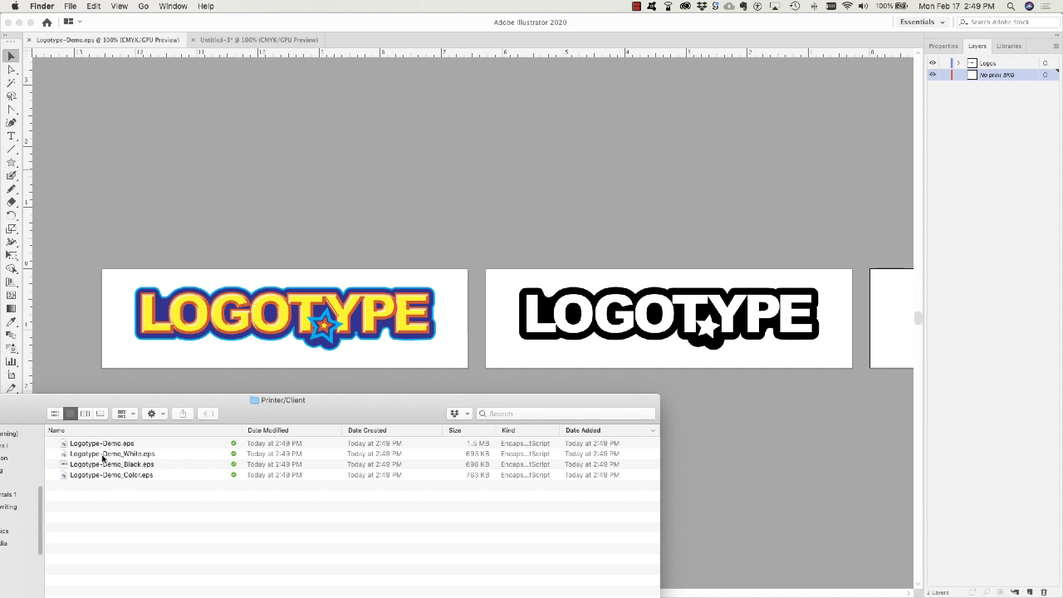
pyautogui.click(122, 457)
pyautogui.click(124, 460)
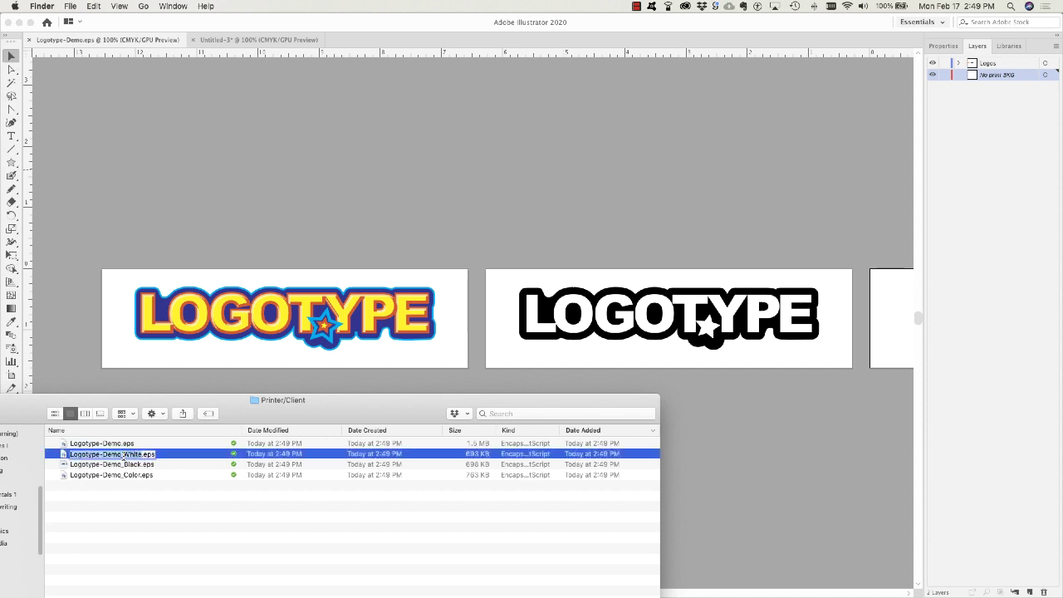
pyautogui.press('BackSpace')
pyautogui.write('-')
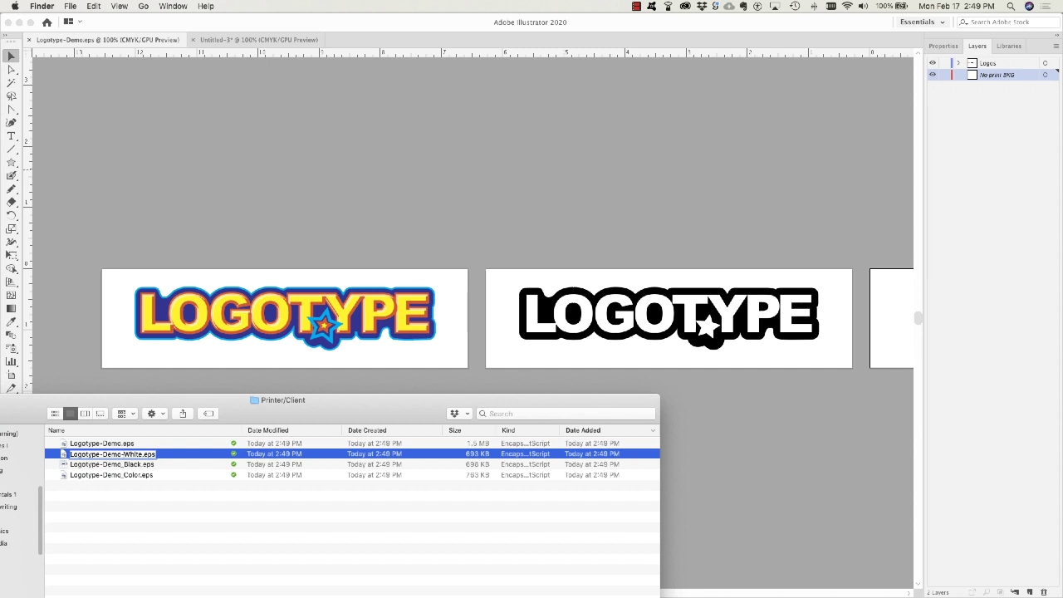
# Rename the black logo's EPS file as Logotype-Demo-Black.eps
pyautogui.click(126, 466)
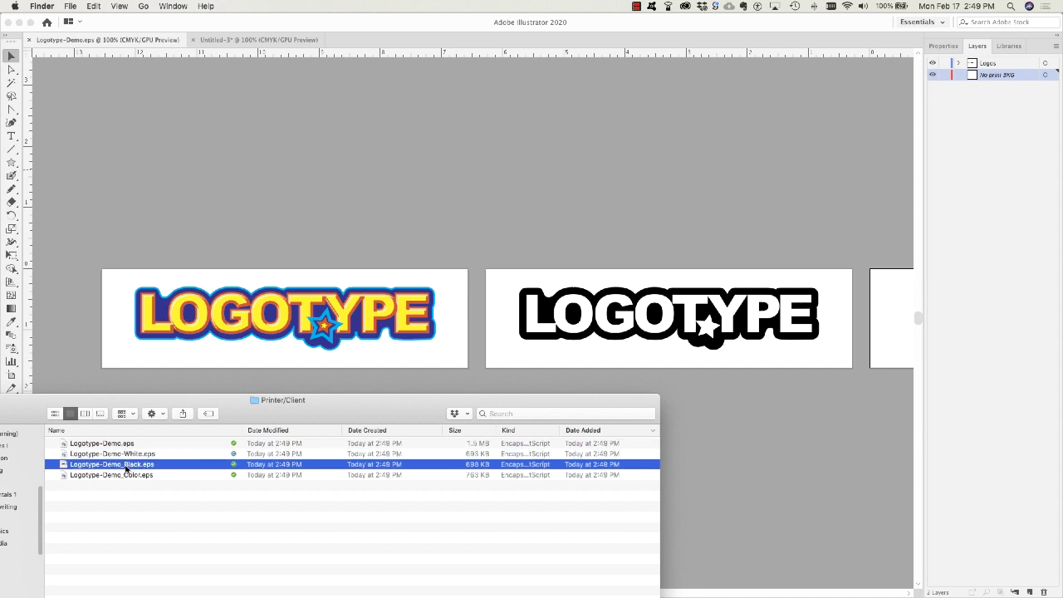
pyautogui.click(126, 465)
pyautogui.click(126, 465)
pyautogui.press('BackSpace')
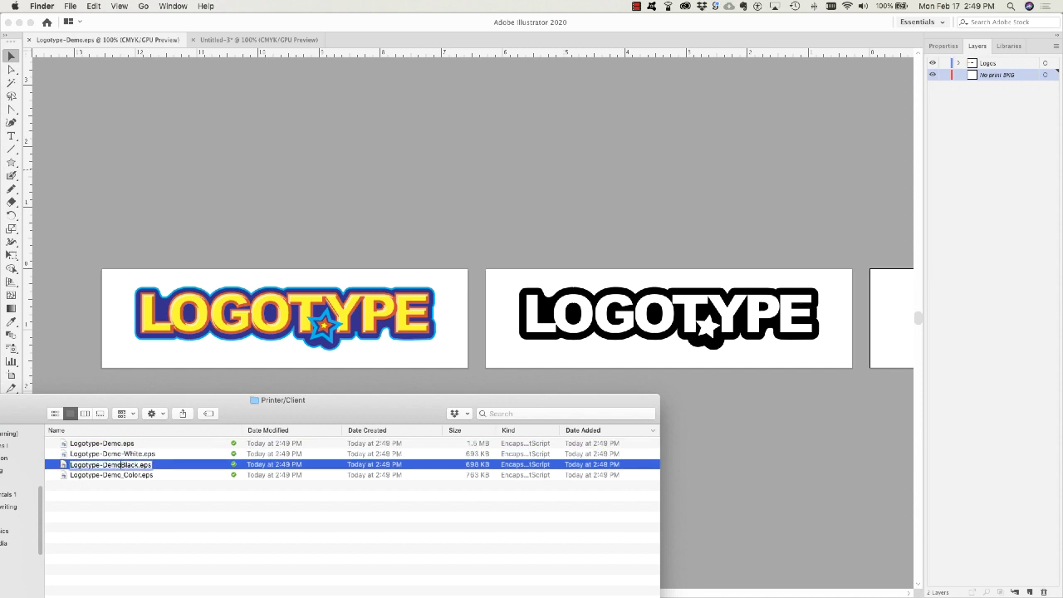
pyautogui.write('-')
# Rename the color logo's EPS file as Logotype-Demo-Color.eps
pyautogui.click(123, 477)
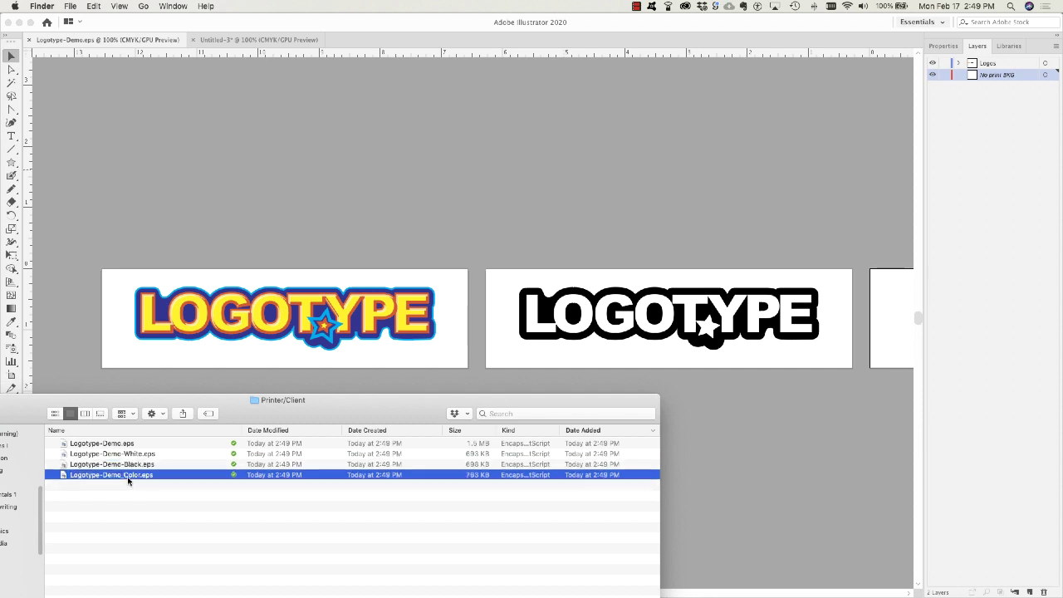
pyautogui.click(125, 477)
pyautogui.click(124, 475)
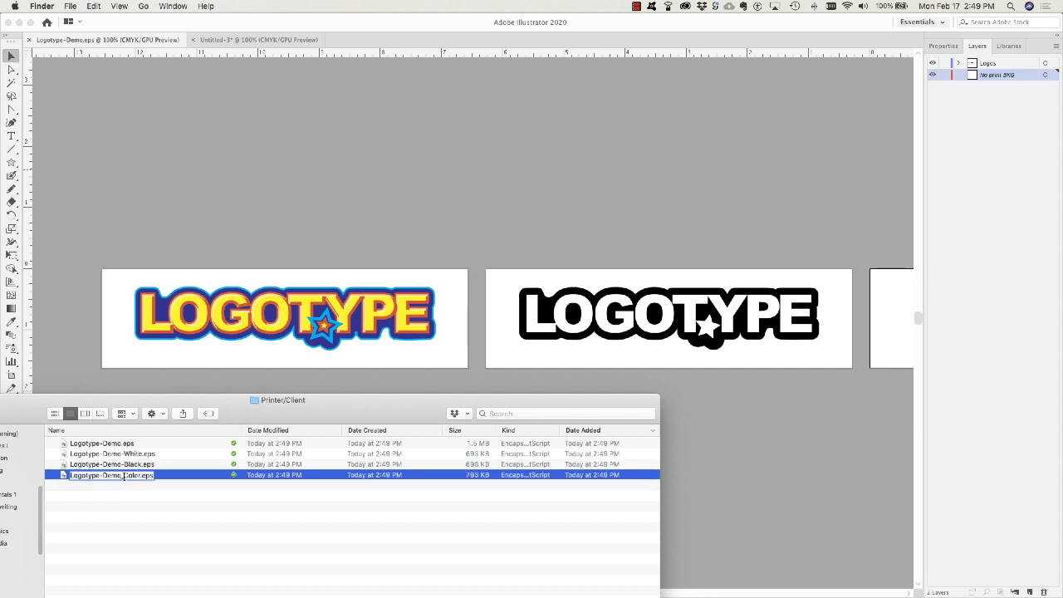
pyautogui.press('BackSpace')
pyautogui.write('-')
pyautogui.press('Return')
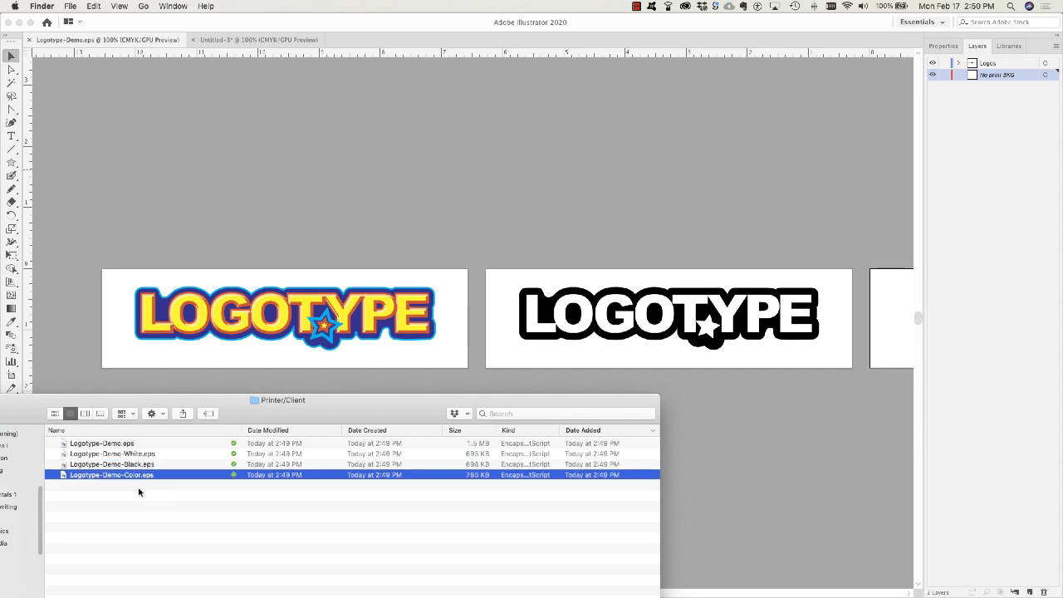
# Preview the color, black and white EPS files in the Printer/Client folder to check each logo version
pyautogui.press('space')
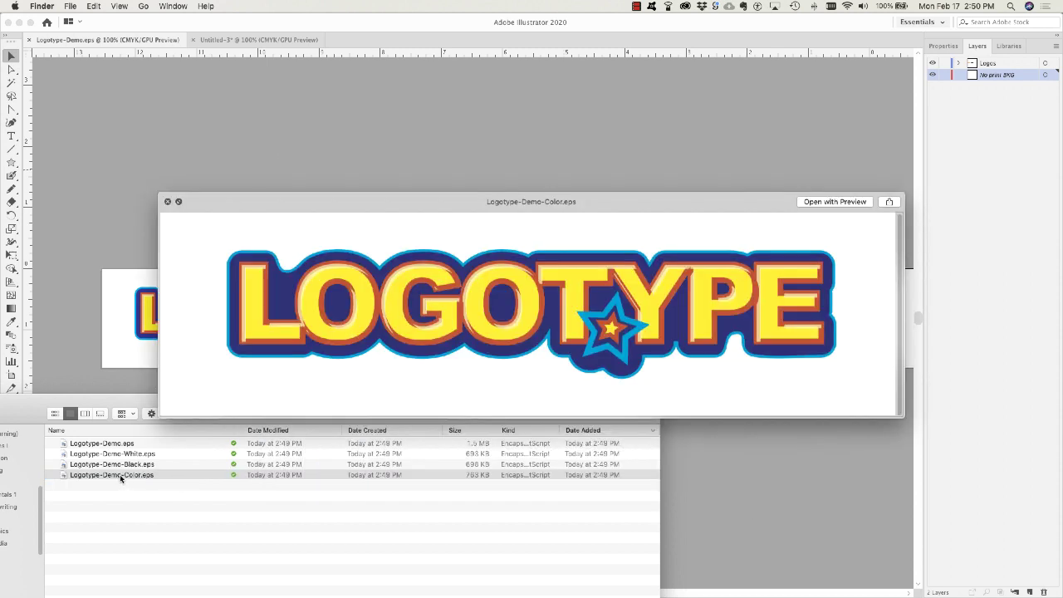
pyautogui.press('space')
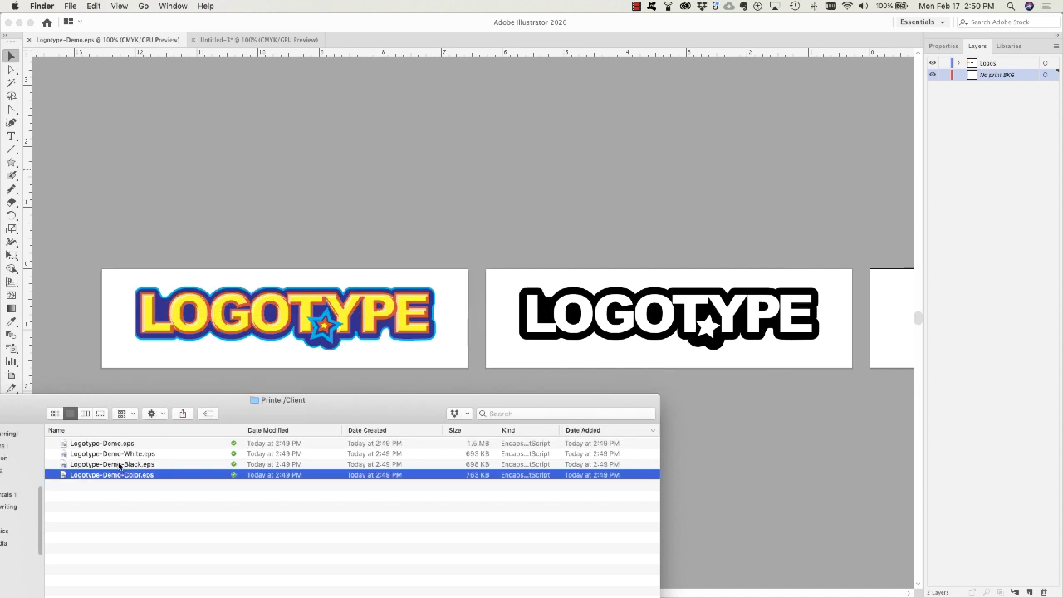
pyautogui.click(119, 465)
pyautogui.press('space')
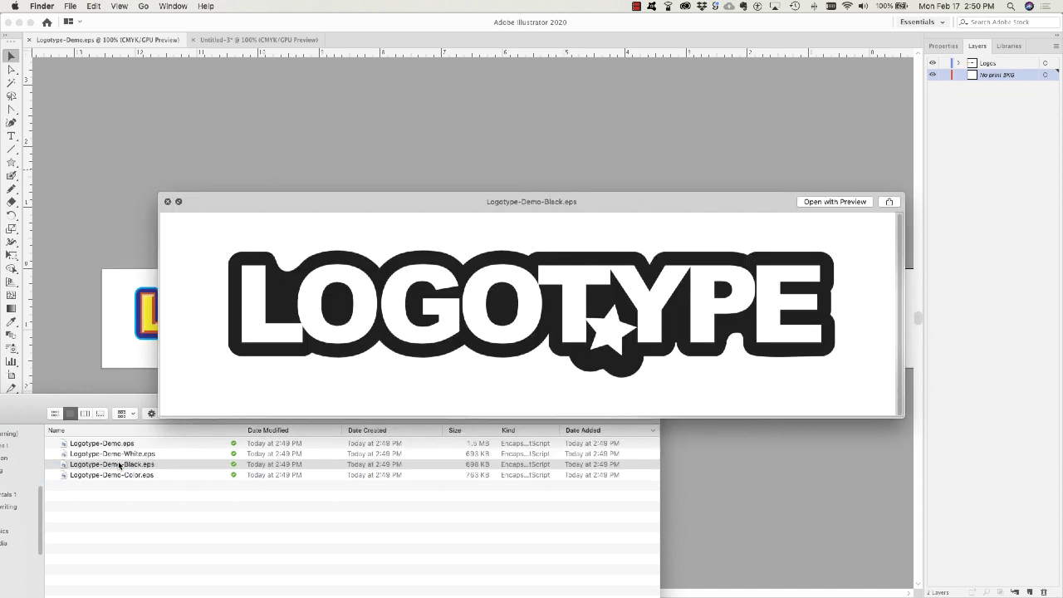
pyautogui.press('Up')
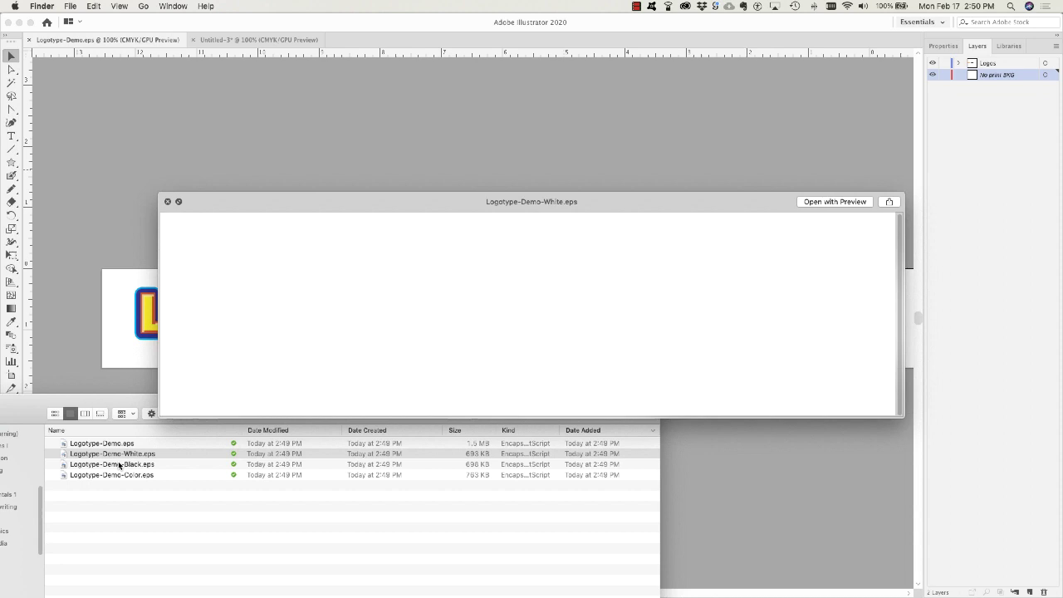
pyautogui.click(130, 443)
pyautogui.press('space')
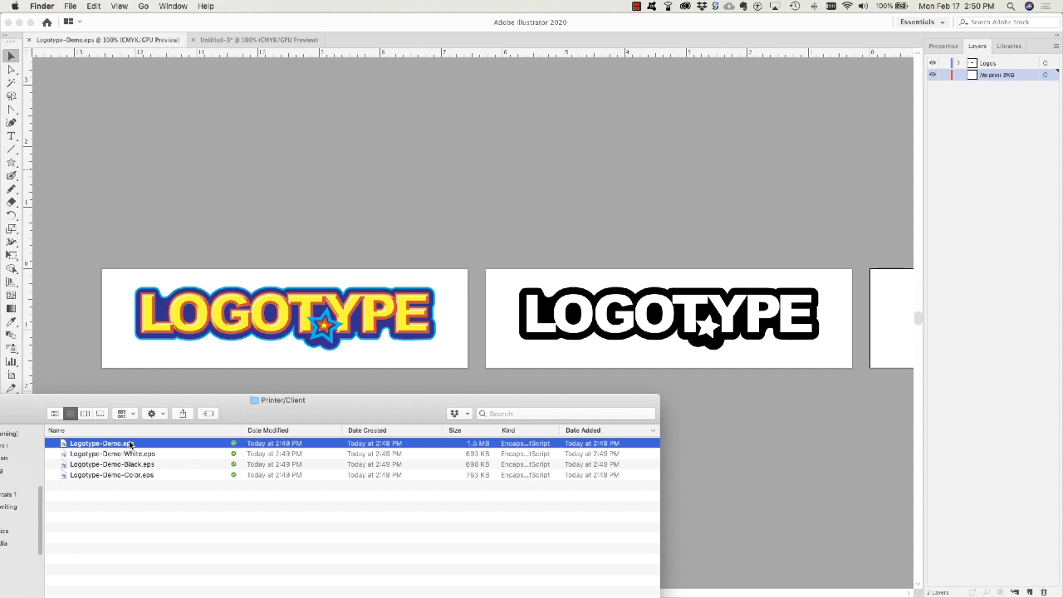
pyautogui.click(142, 498)
# Return to Illustrator and save all artboards as Logotype-Demo.pdf in the Printer/Client folder, replacing the existing file
pyautogui.click(209, 190)
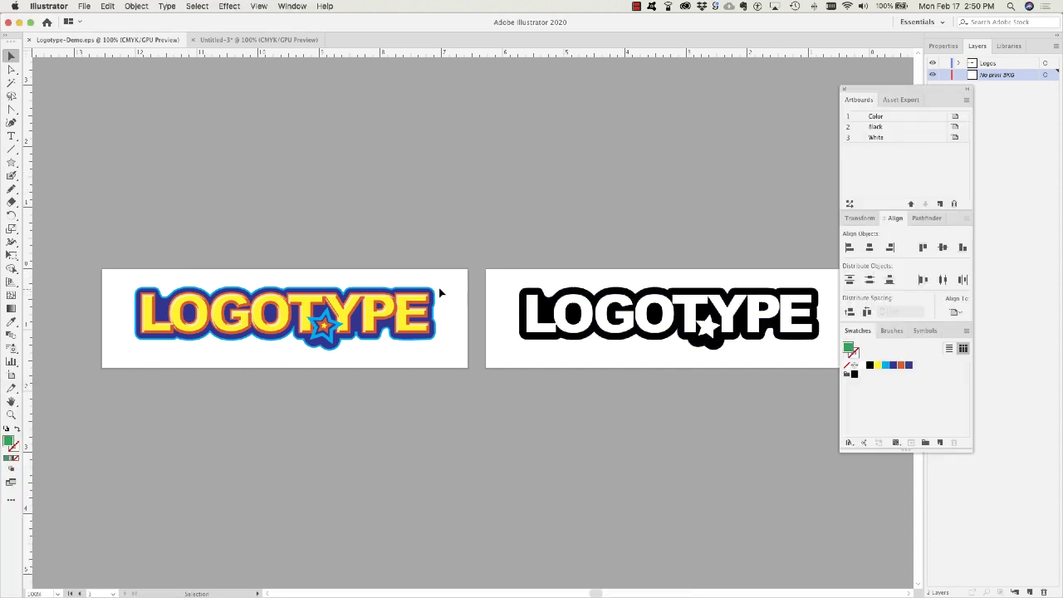
pyautogui.click(84, 6)
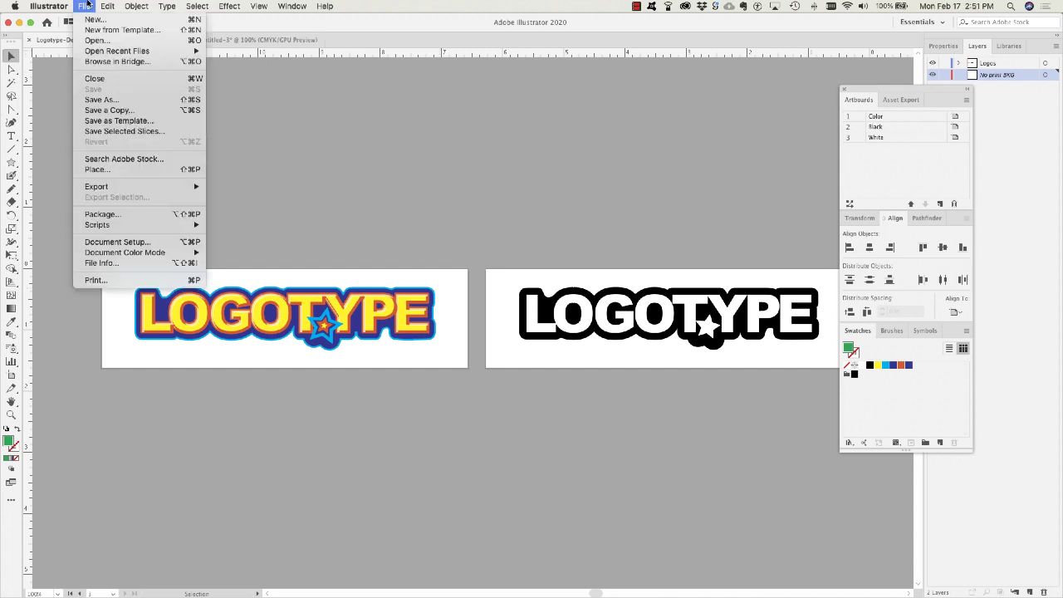
pyautogui.click(100, 99)
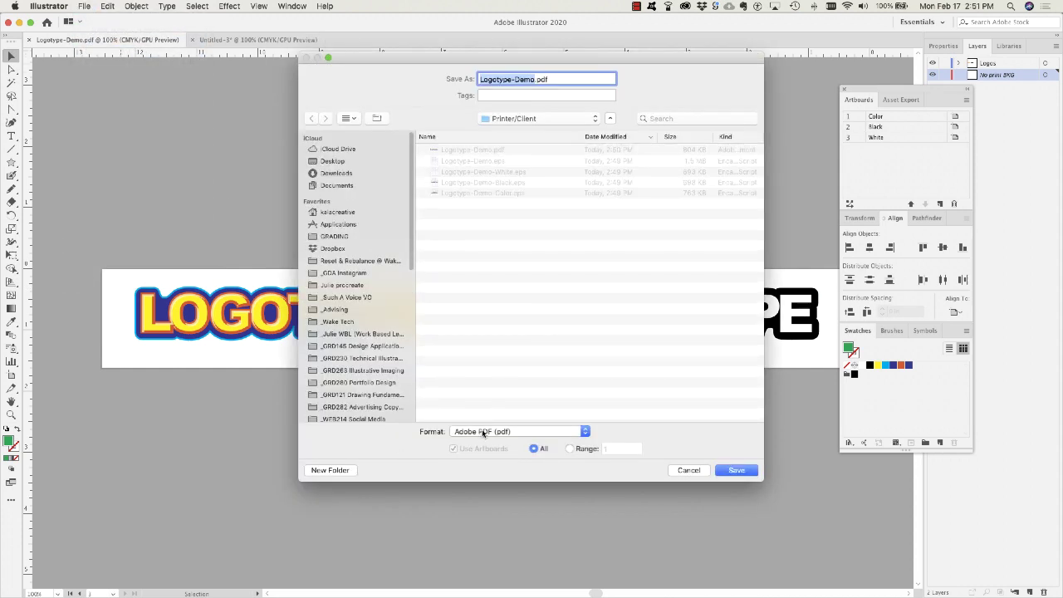
pyautogui.click(483, 432)
pyautogui.click(484, 432)
pyautogui.click(745, 471)
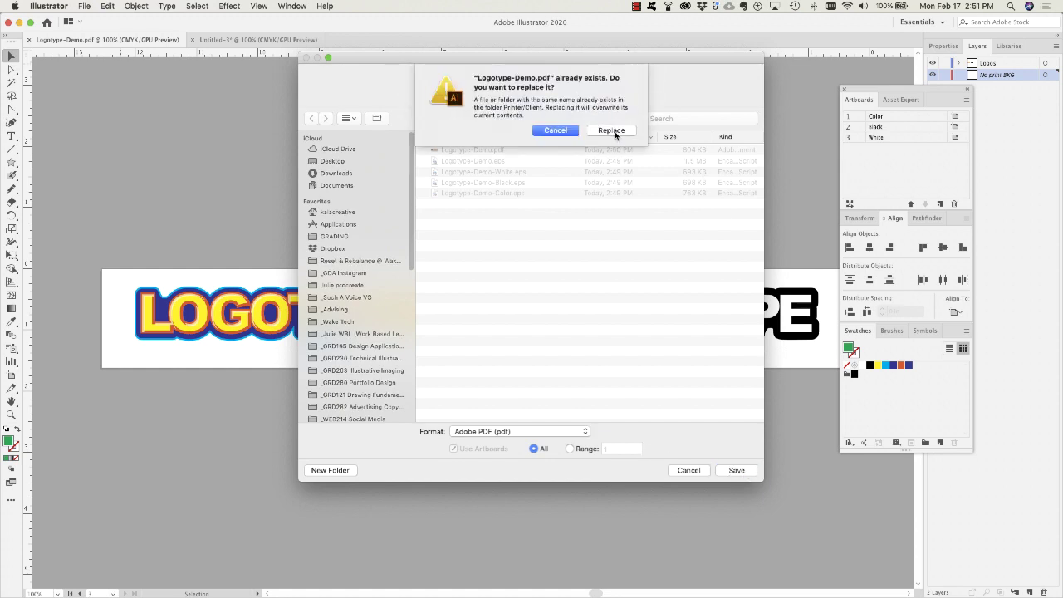
pyautogui.click(616, 135)
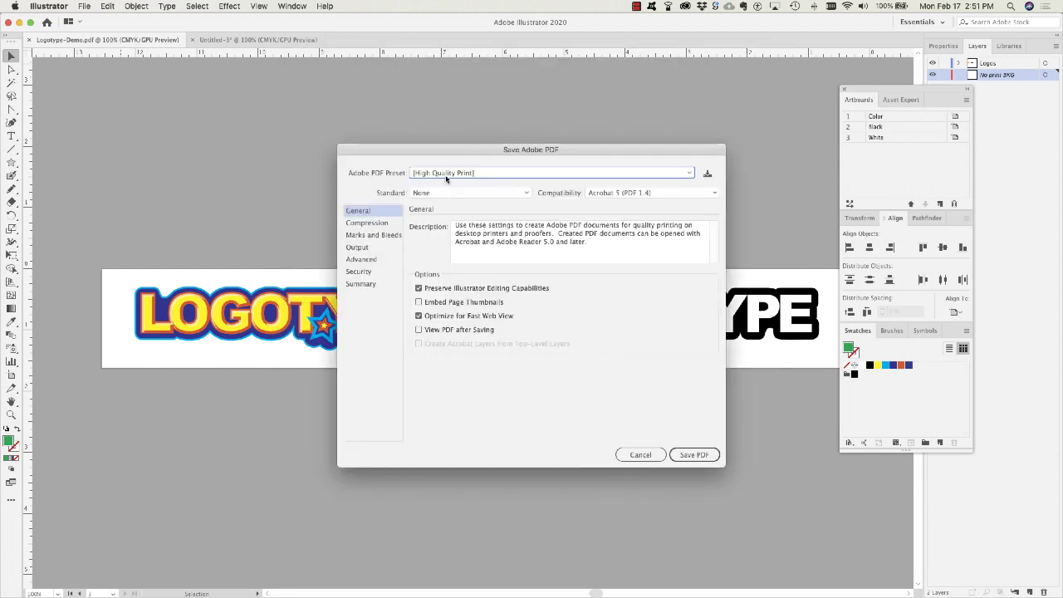
# Choose the High Quality Print preset for the Adobe PDF and save it
pyautogui.click(446, 178)
pyautogui.click(443, 214)
pyautogui.click(703, 457)
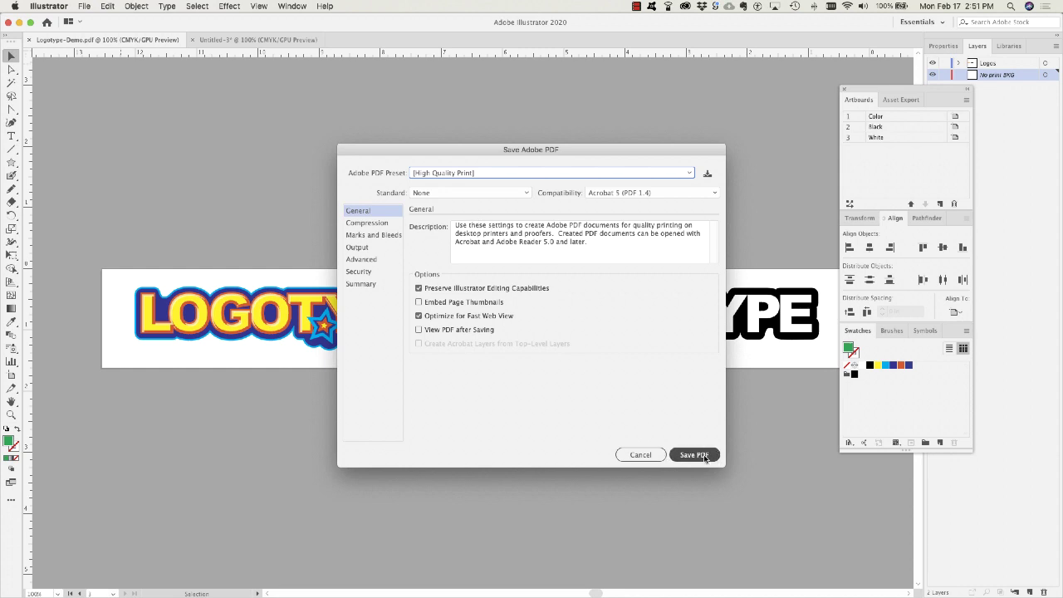
# Switch to Finder and preview the color, black and white pages of Logotype-Demo.pdf
pyautogui.press('super+Tab')
pyautogui.click(108, 443)
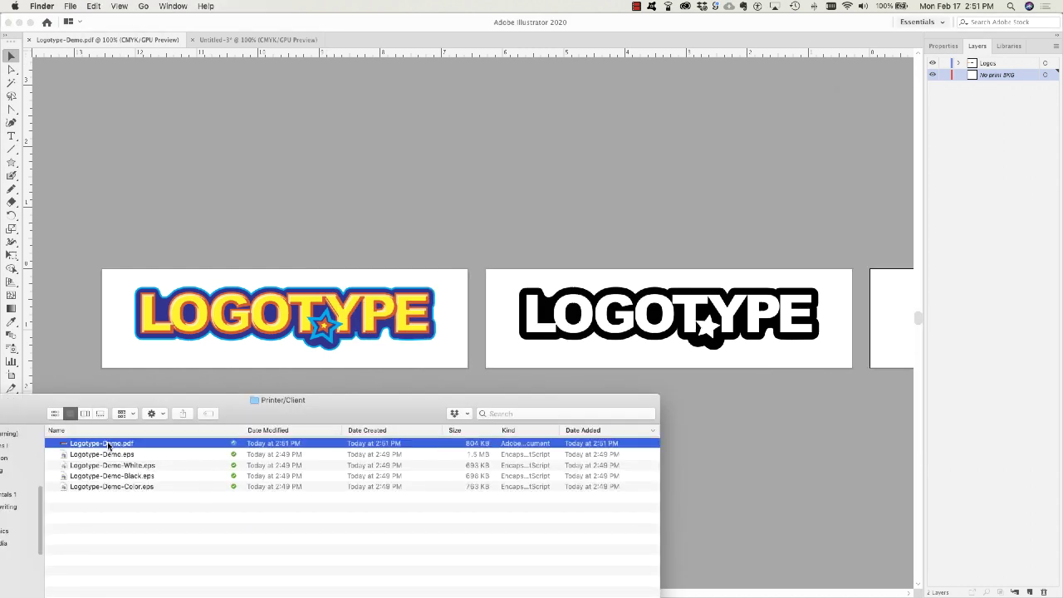
pyautogui.press('space')
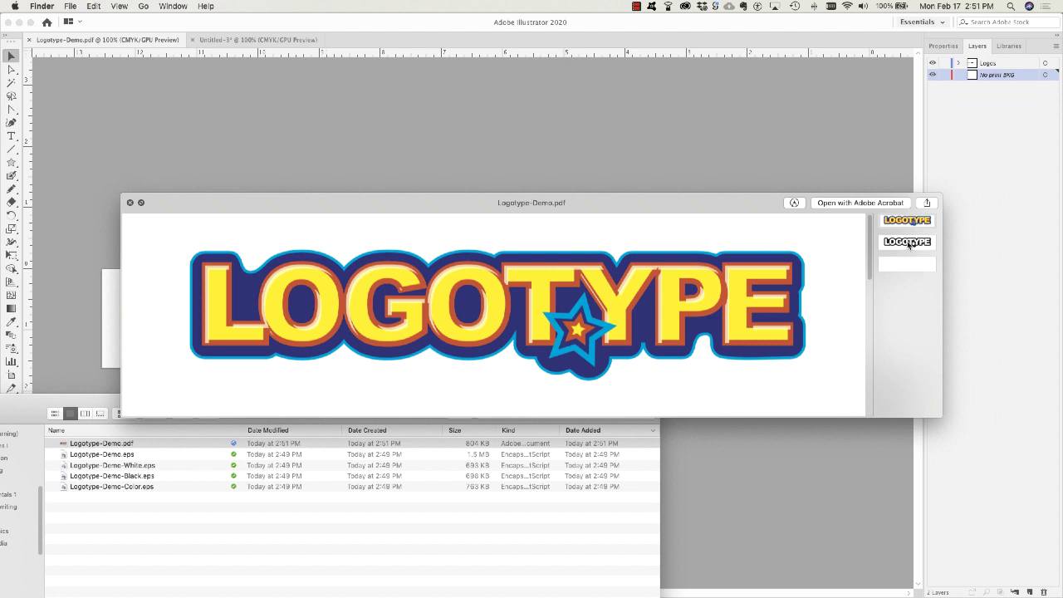
pyautogui.click(908, 243)
pyautogui.click(907, 266)
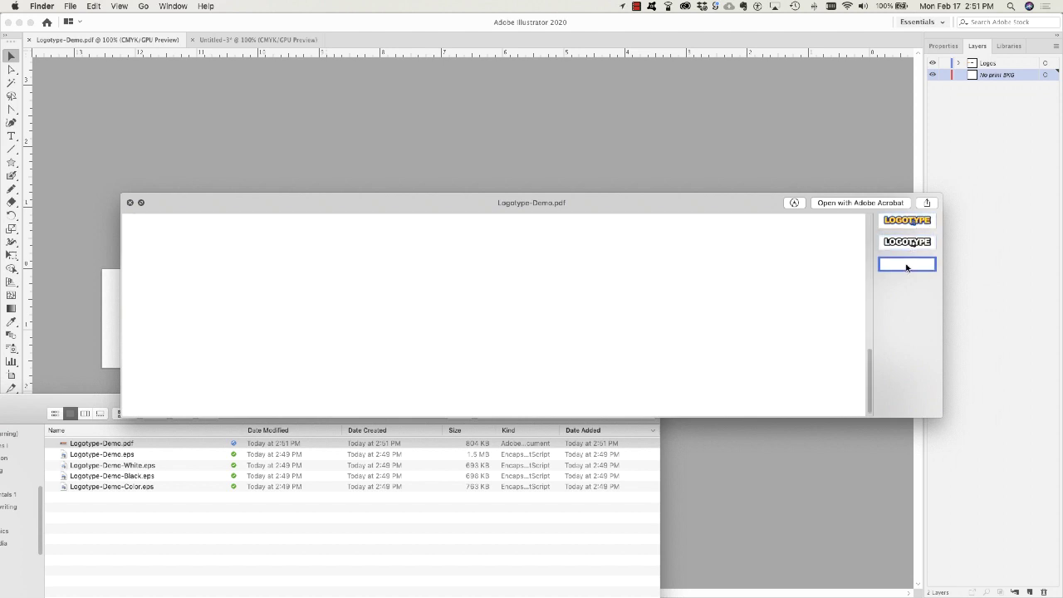
pyautogui.click(907, 244)
pyautogui.click(907, 223)
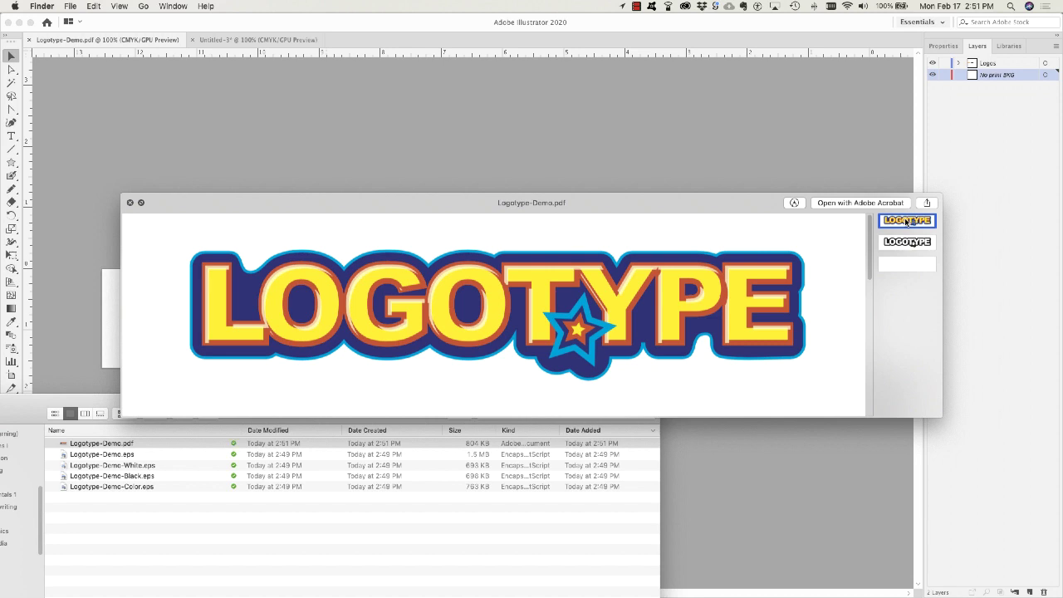
pyautogui.click(128, 203)
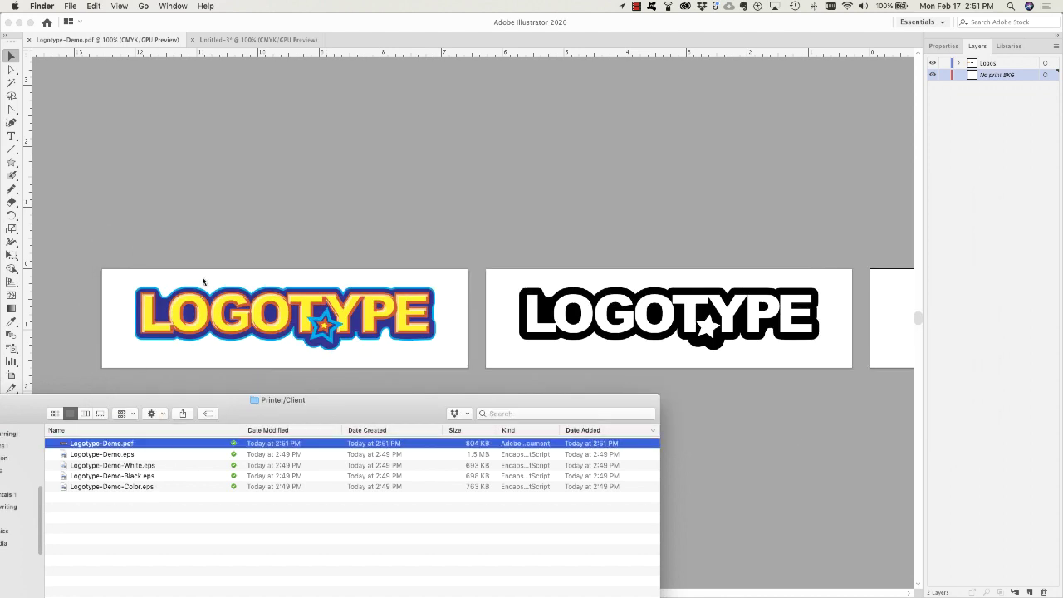
# Return to Illustrator and save only artboard 1 as Logotype-Demo-Color.pdf in the Printer/Client folder with the High Quality Print preset
pyautogui.click(222, 249)
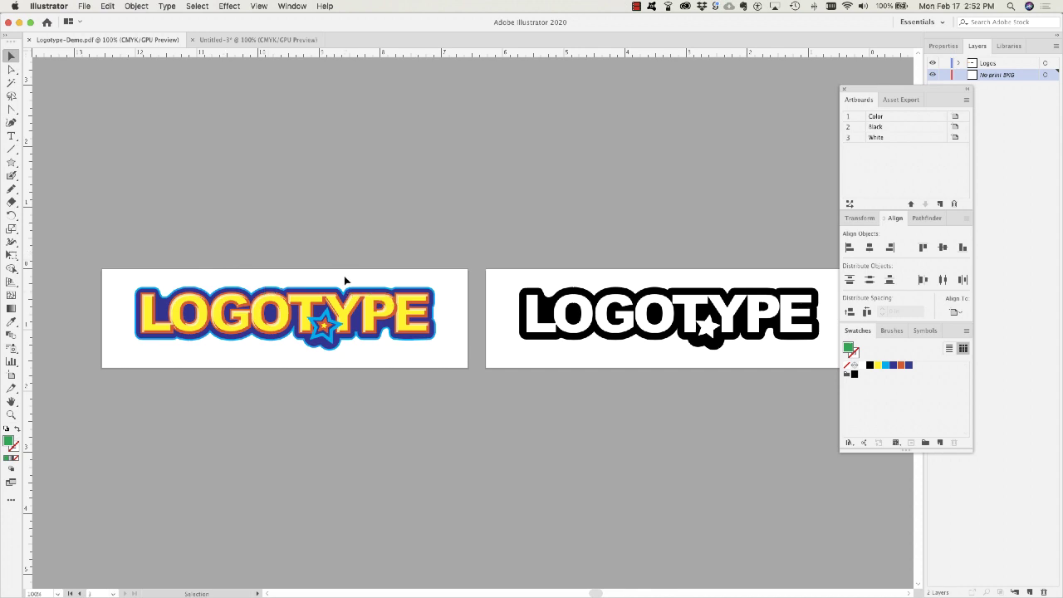
pyautogui.click(85, 6)
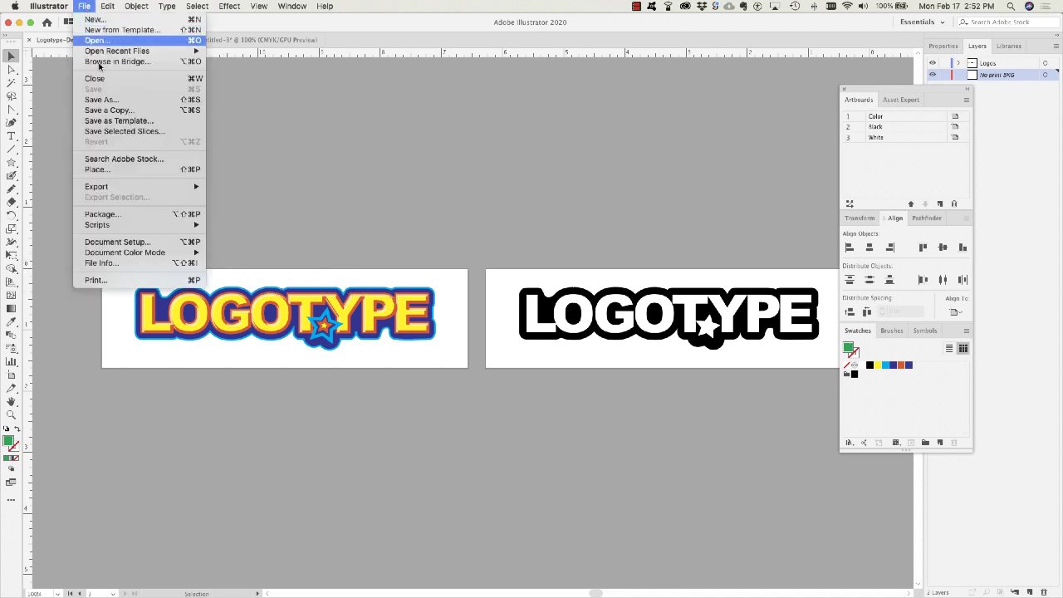
pyautogui.click(107, 100)
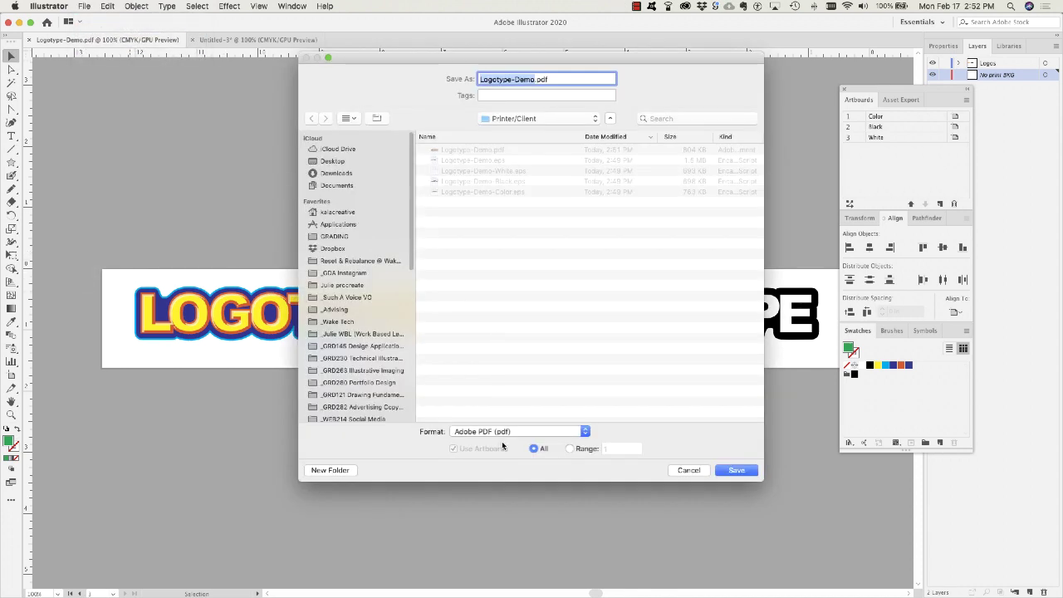
pyautogui.click(570, 448)
pyautogui.click(616, 449)
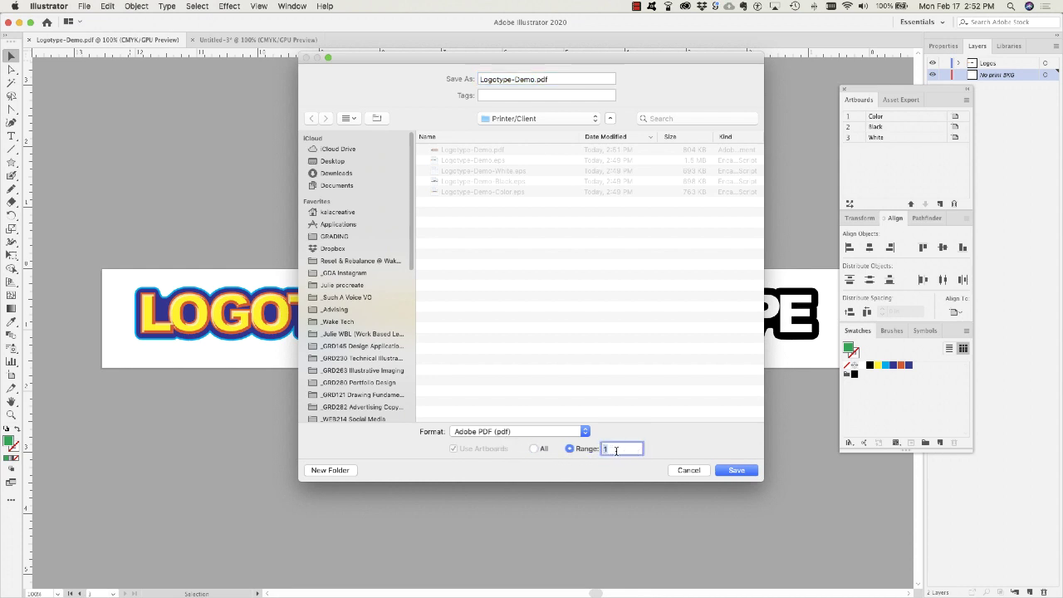
pyautogui.click(536, 79)
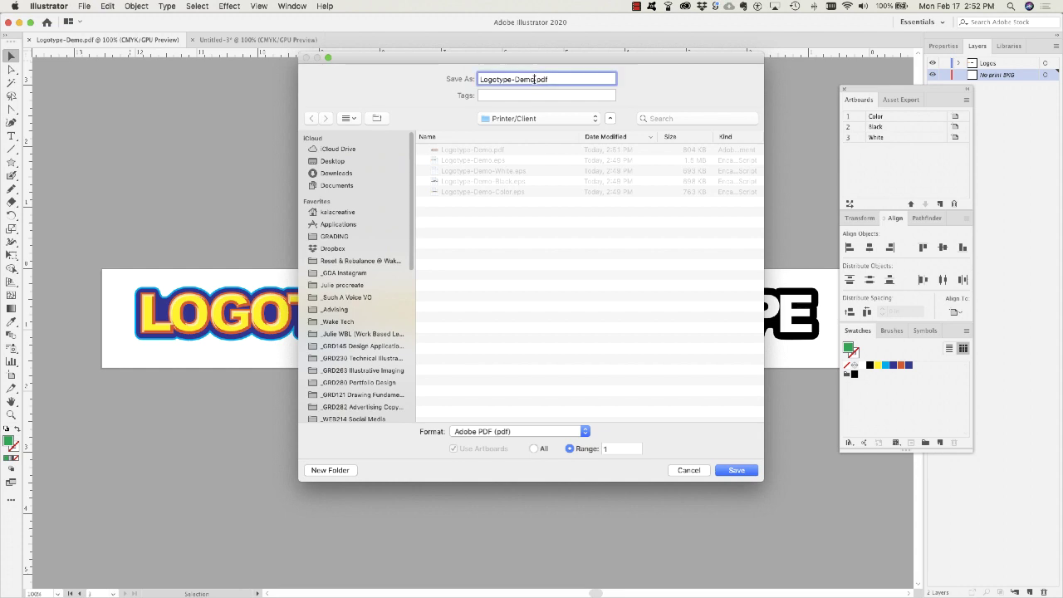
pyautogui.write('-Color')
pyautogui.press('Return')
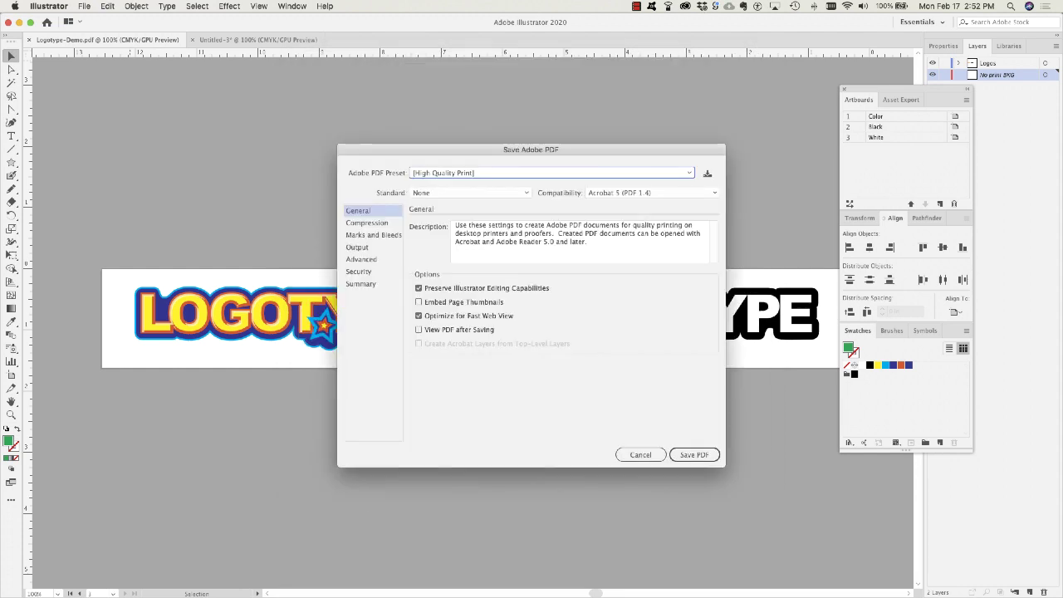
pyautogui.click(695, 455)
# Save only artboard 2 as Logotype-Demo-Black.pdf in the Printer/Client folder
pyautogui.click(84, 6)
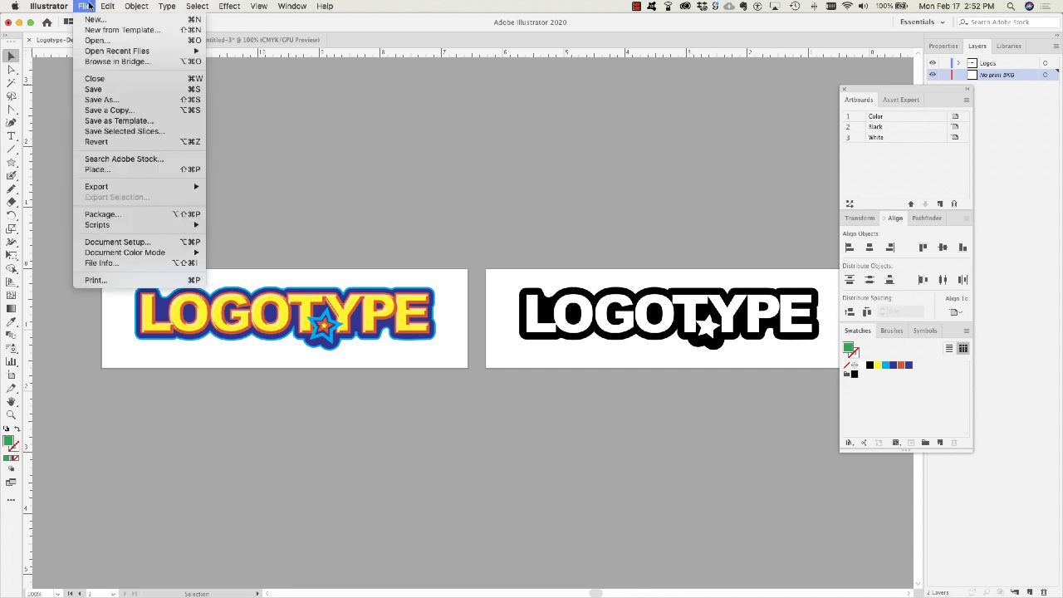
pyautogui.press('Return')
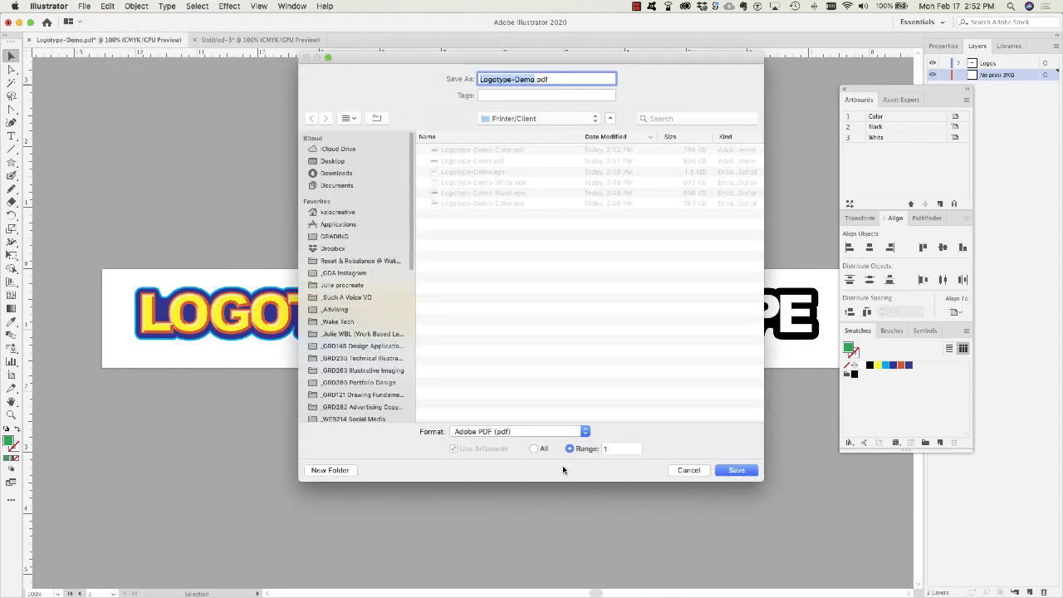
pyautogui.click(570, 449)
pyautogui.write('2')
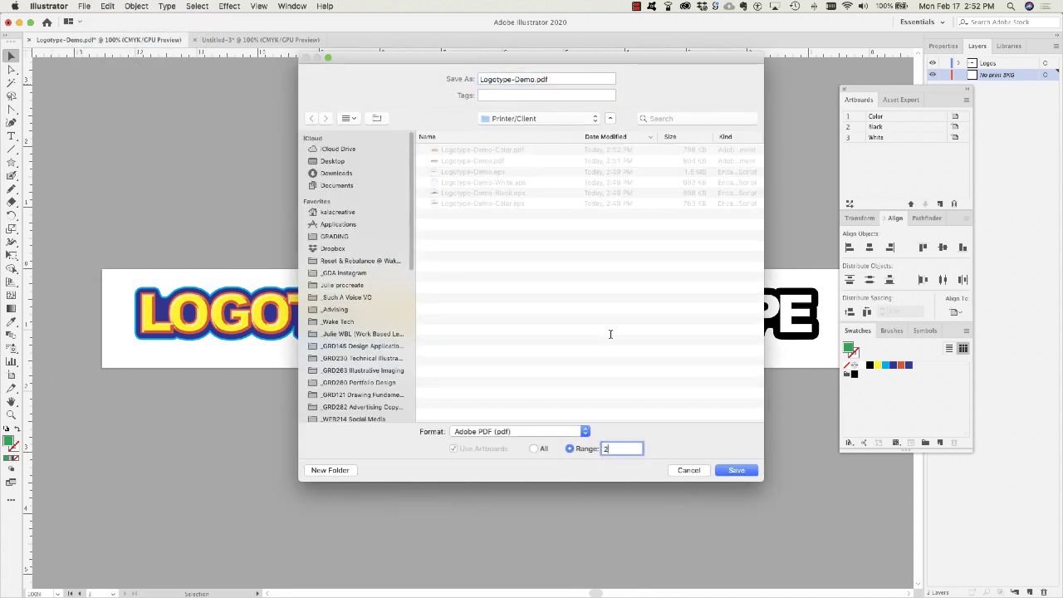
pyautogui.click(534, 80)
pyautogui.write('-Black')
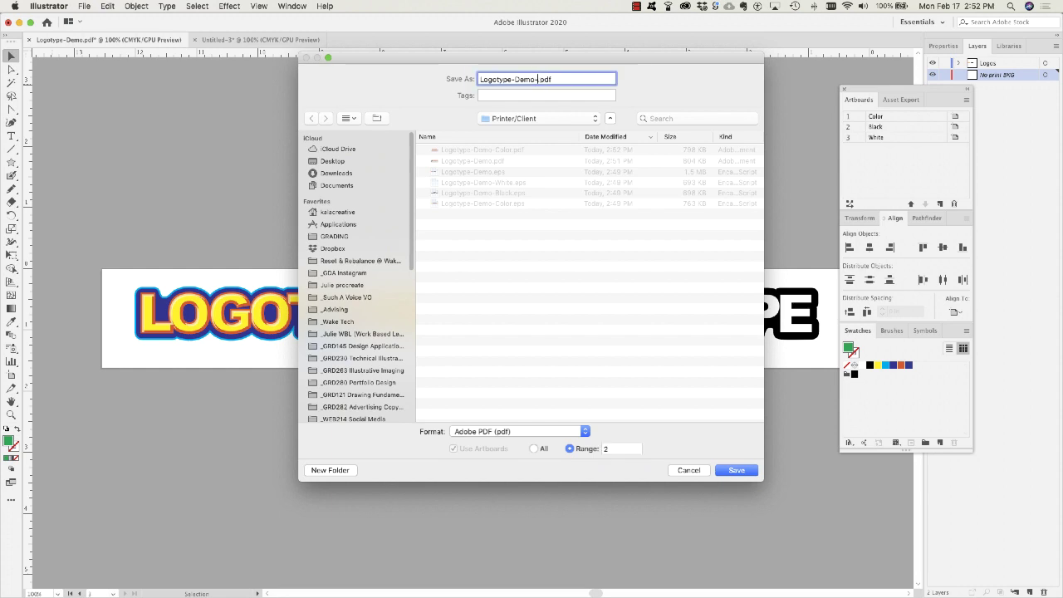
pyautogui.press('Return')
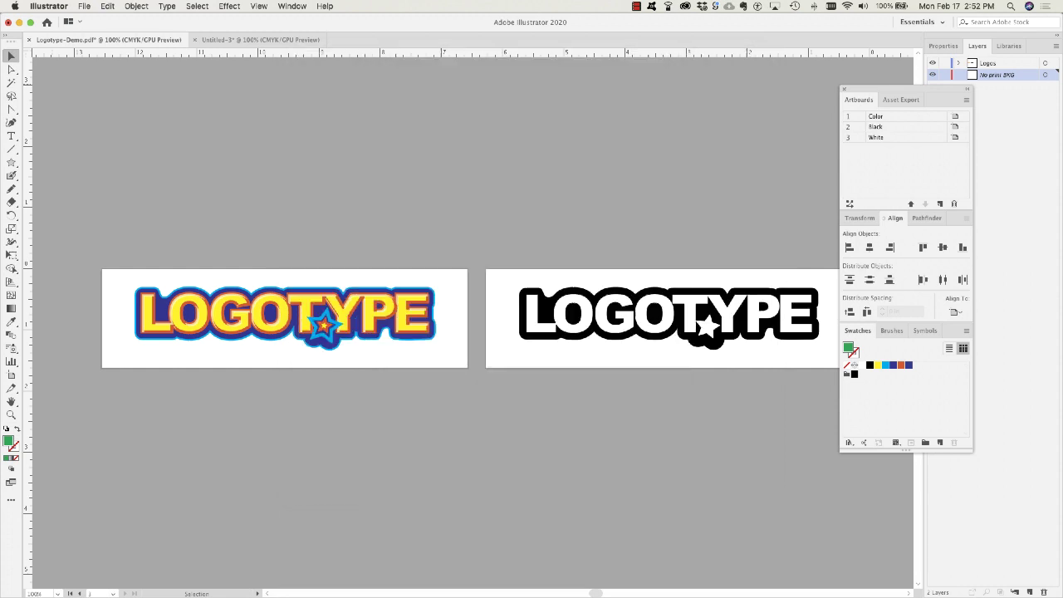
pyautogui.click(693, 455)
# Save only artboard 3 as Logotype-Demo-White.pdf in the Printer/Client folder with the High Quality Print preset
pyautogui.click(85, 6)
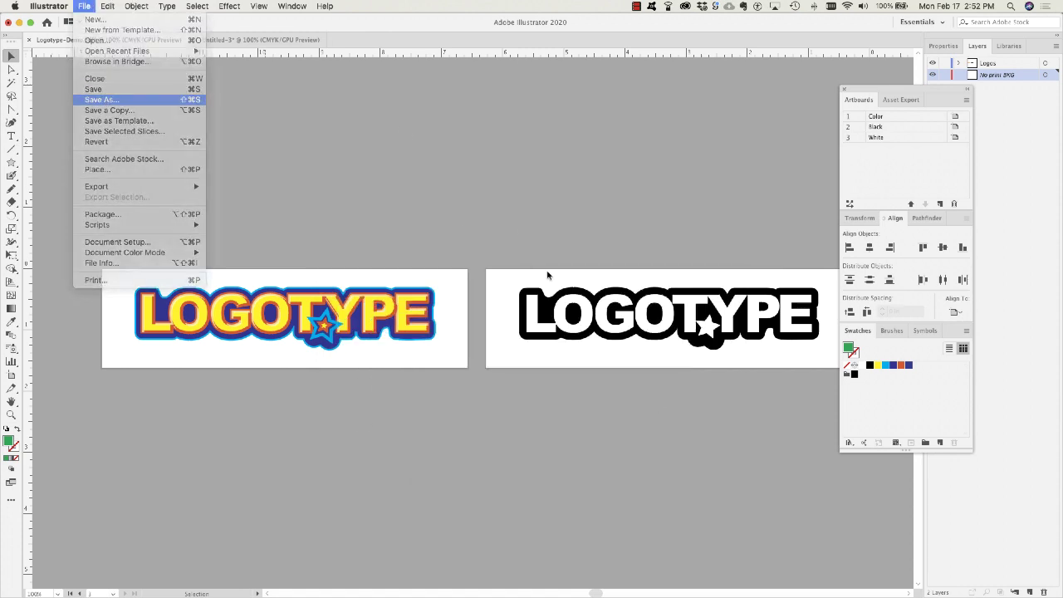
pyautogui.click(101, 100)
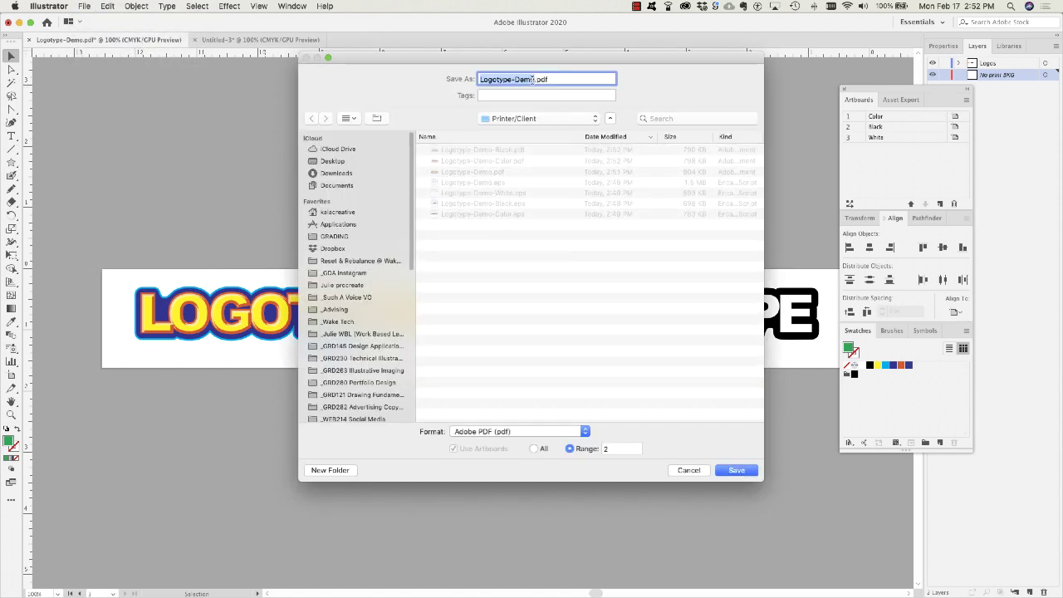
pyautogui.click(532, 80)
pyautogui.write('-White')
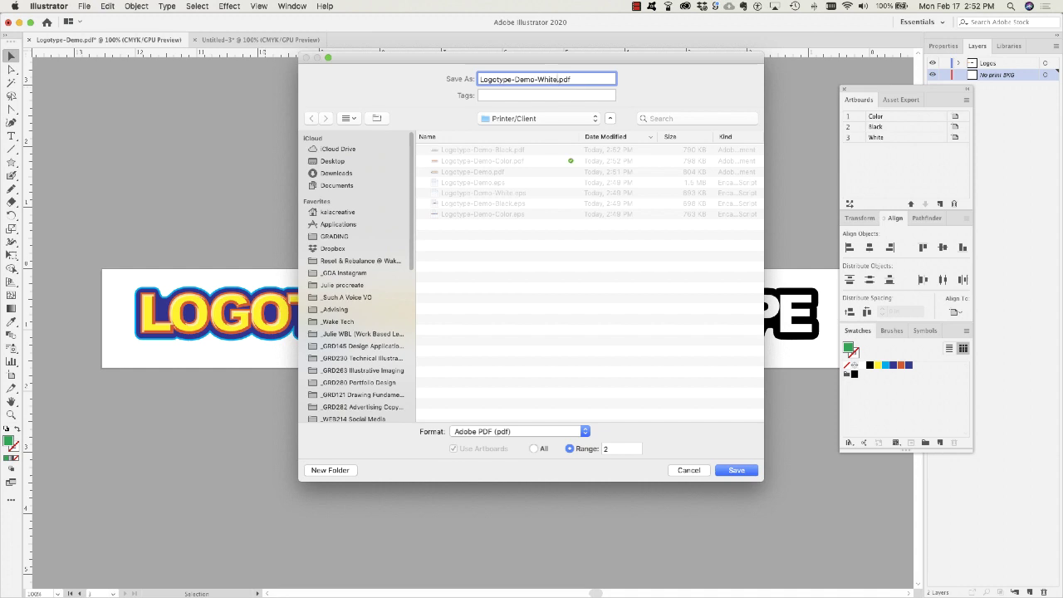
pyautogui.click(606, 449)
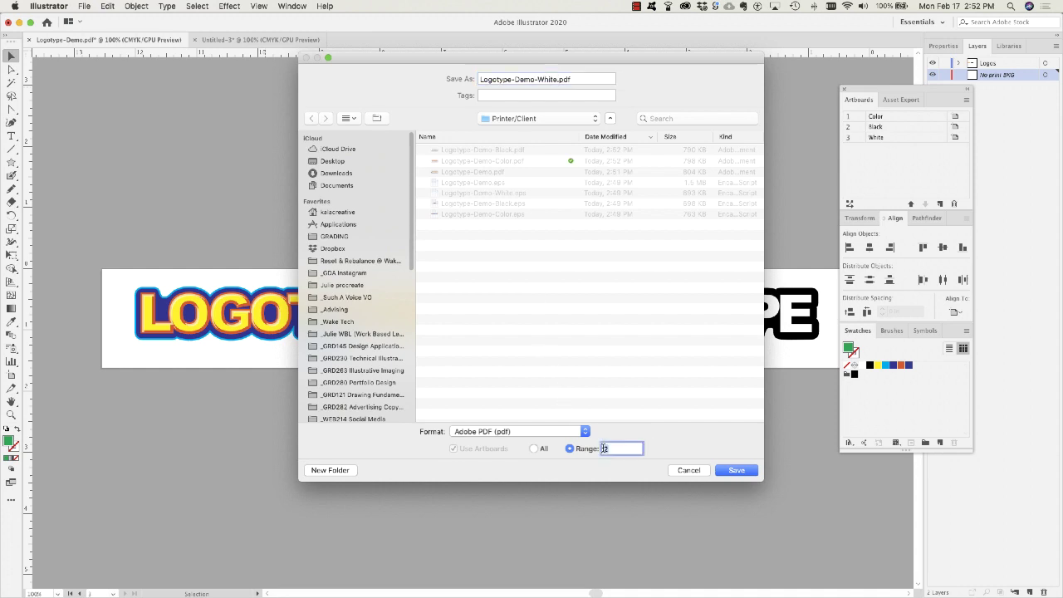
pyautogui.write('3')
pyautogui.click(731, 470)
pyautogui.click(689, 455)
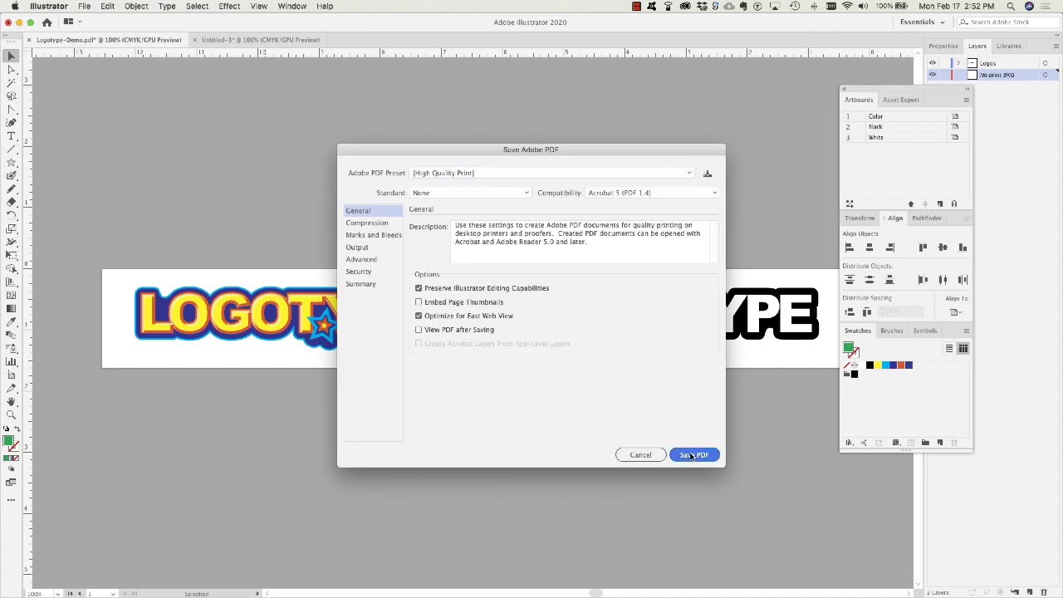
# Save all artboards in SVG format as Logotype-Demo.svg in the Printer/Client folder, using the SVG 1.1 profile
pyautogui.click(84, 6)
pyautogui.click(113, 100)
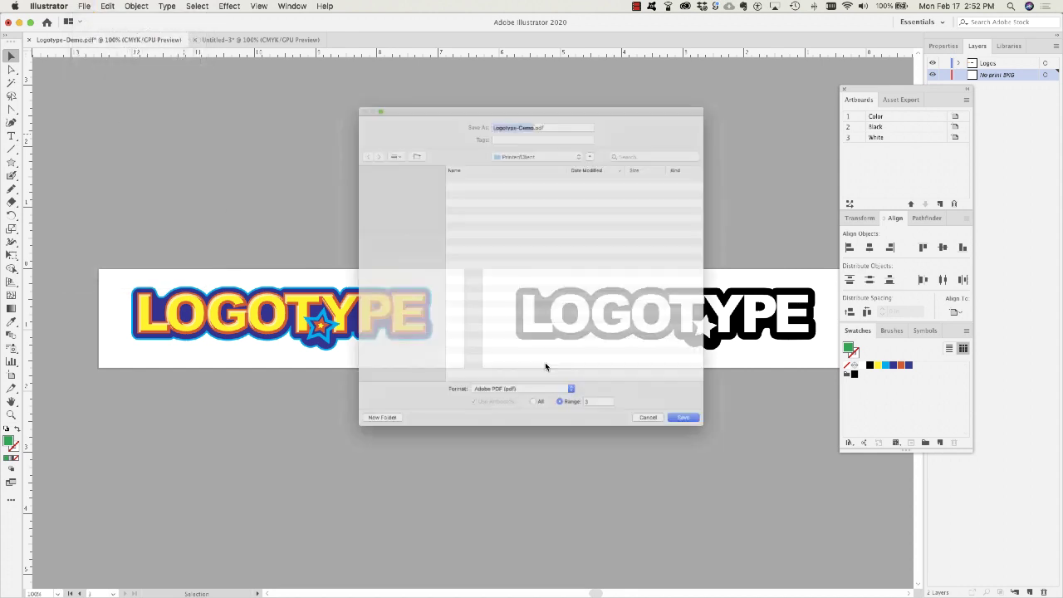
pyautogui.click(501, 432)
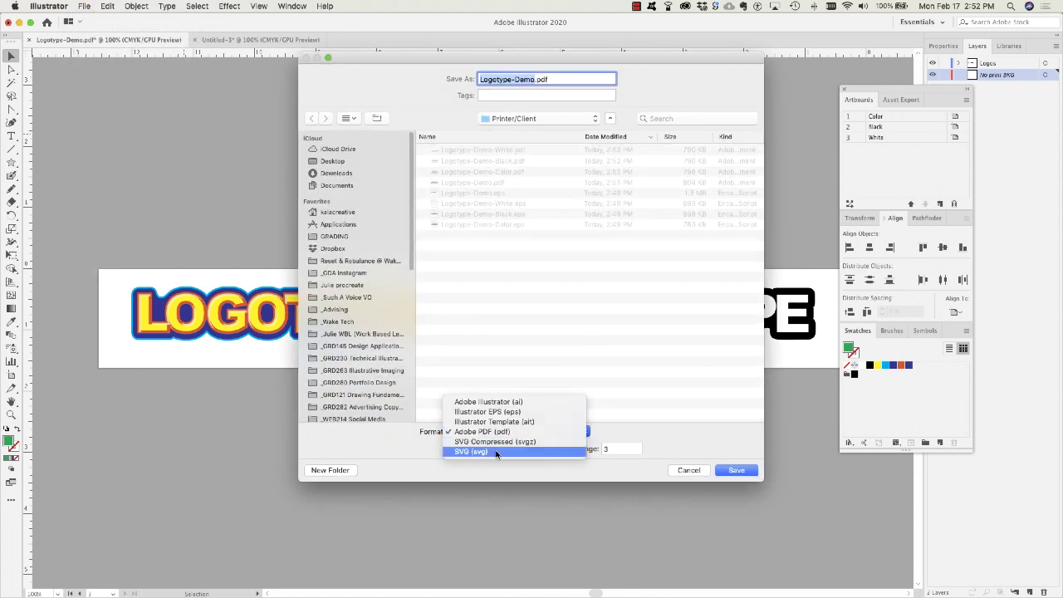
pyautogui.click(495, 451)
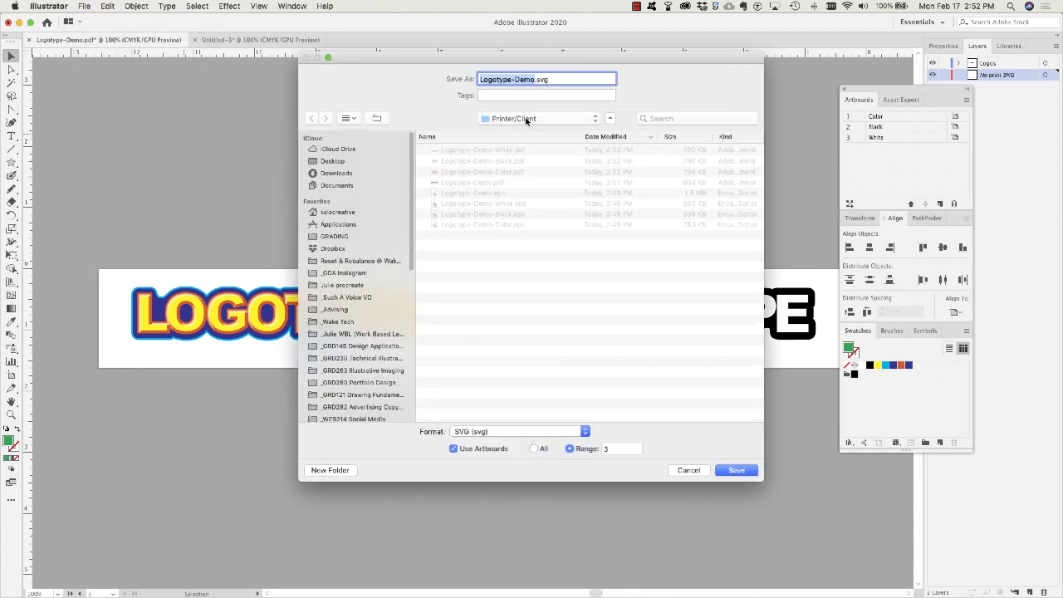
pyautogui.click(534, 448)
pyautogui.click(743, 472)
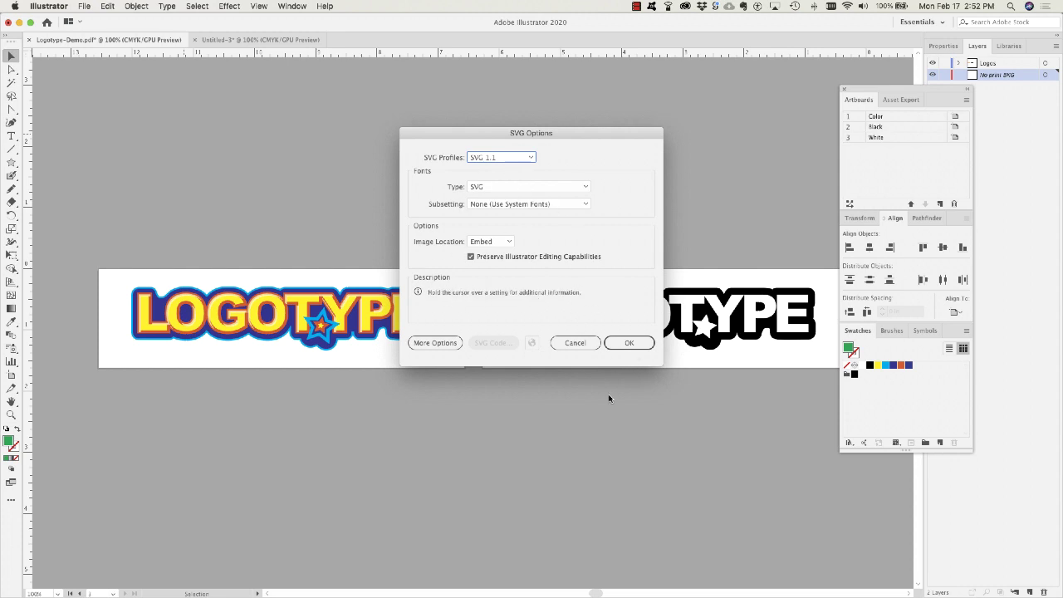
pyautogui.click(633, 343)
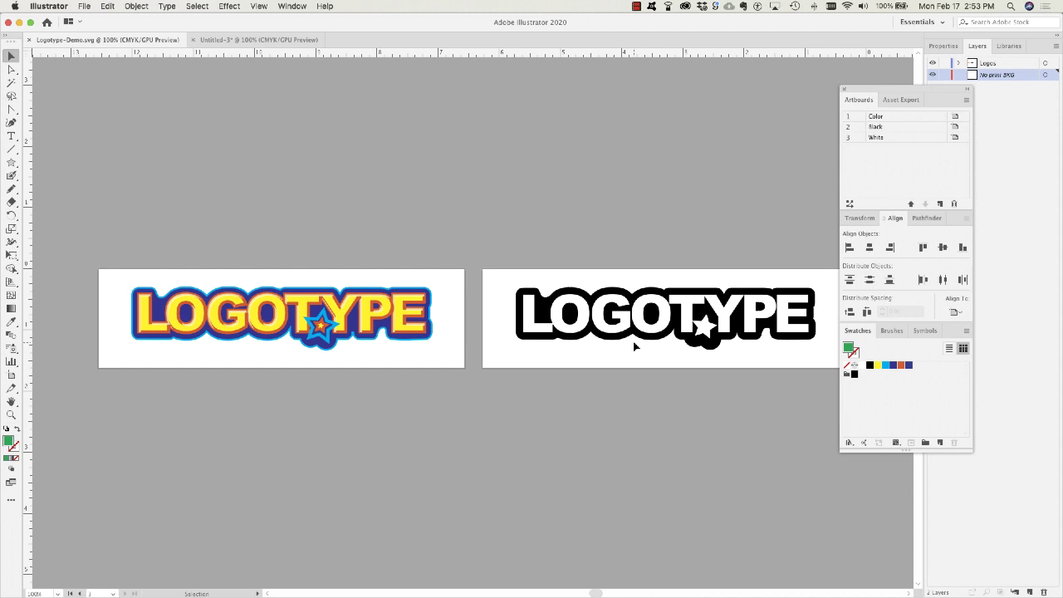
# Switch to Finder and preview the white, black and color SVG files in the Printer/Client folder
pyautogui.press('super+Tab')
pyautogui.press('super+Tab')
pyautogui.press('super+Tab')
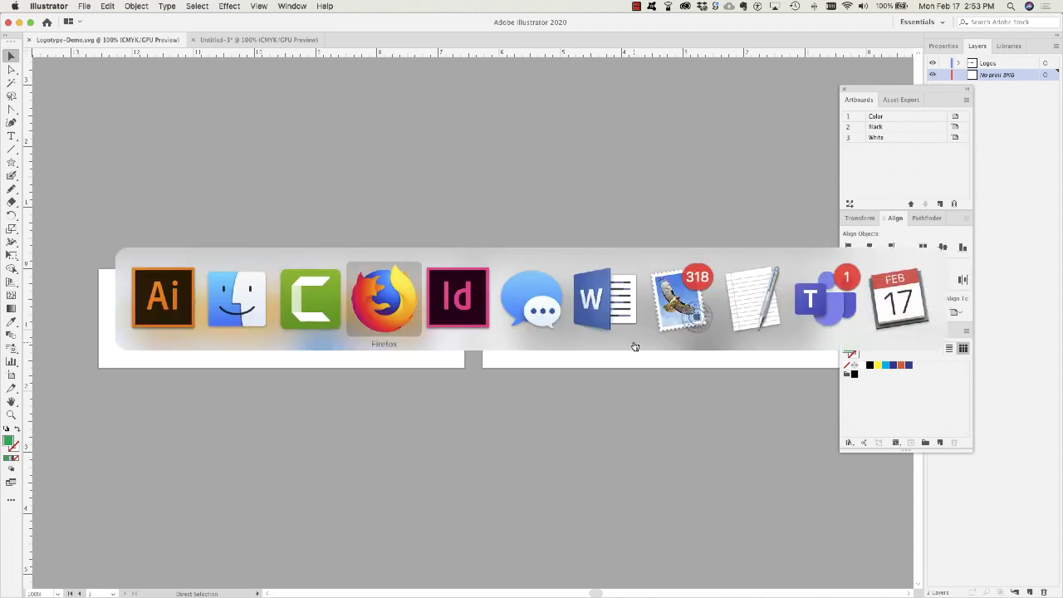
pyautogui.click(251, 316)
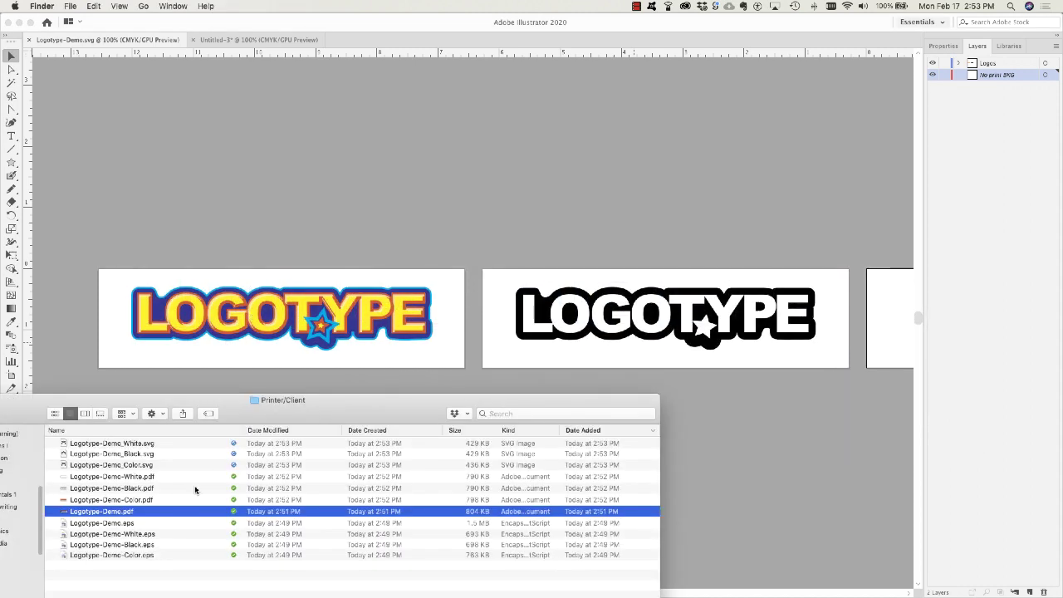
pyautogui.click(153, 445)
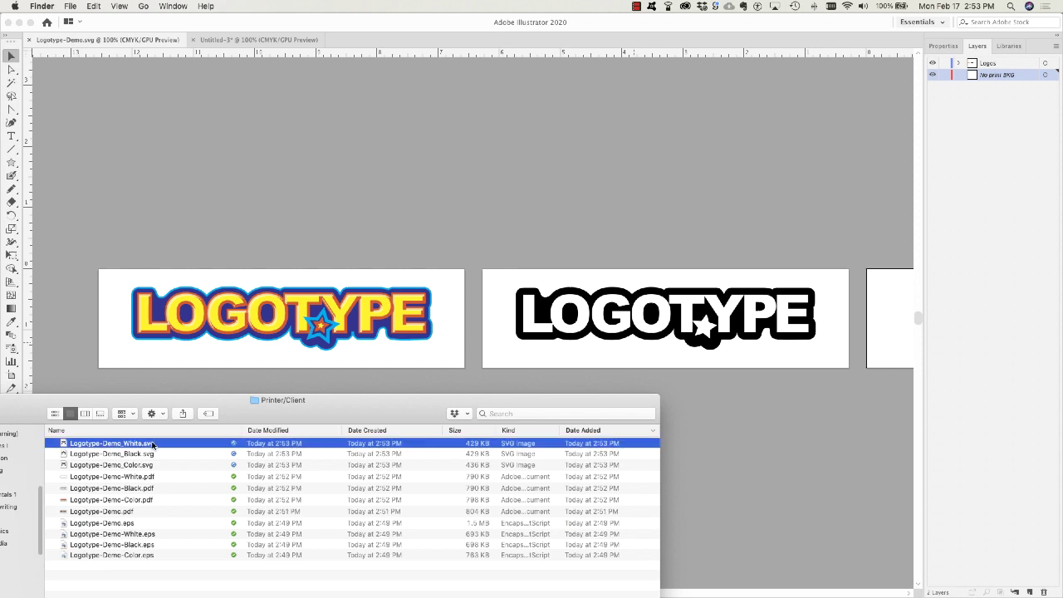
pyautogui.press('space')
pyautogui.press('Down')
pyautogui.press('Down')
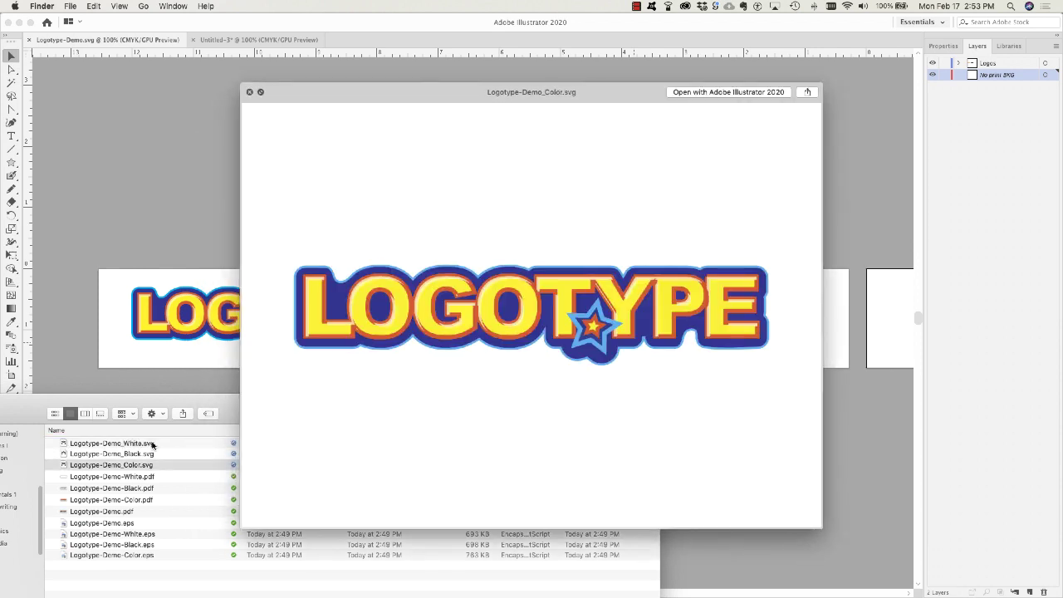
pyautogui.press('space')
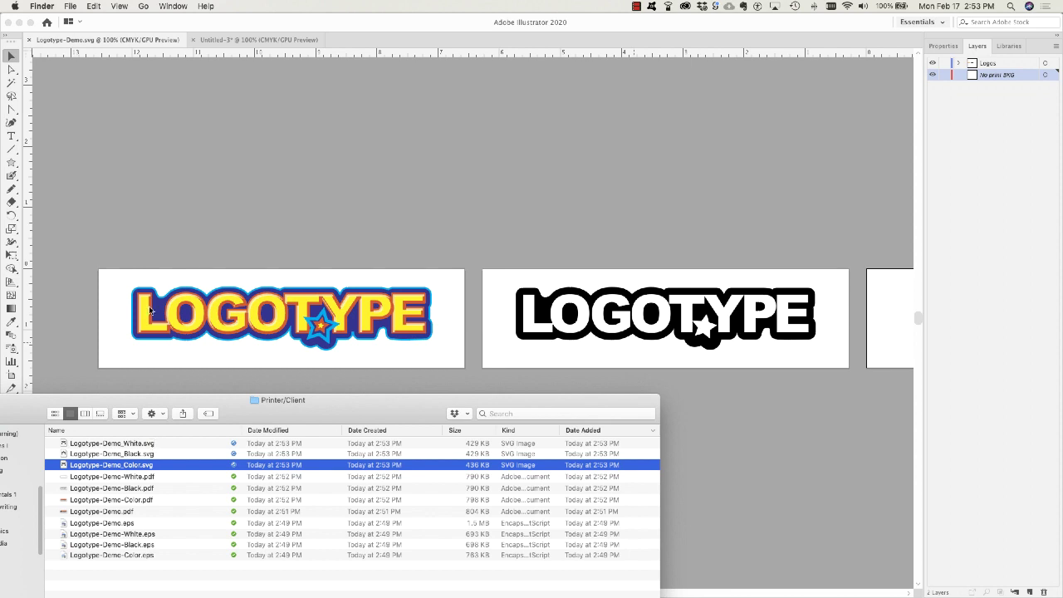
# Return to Illustrator, select all three logo versions and add them as separate assets for export
pyautogui.click(249, 218)
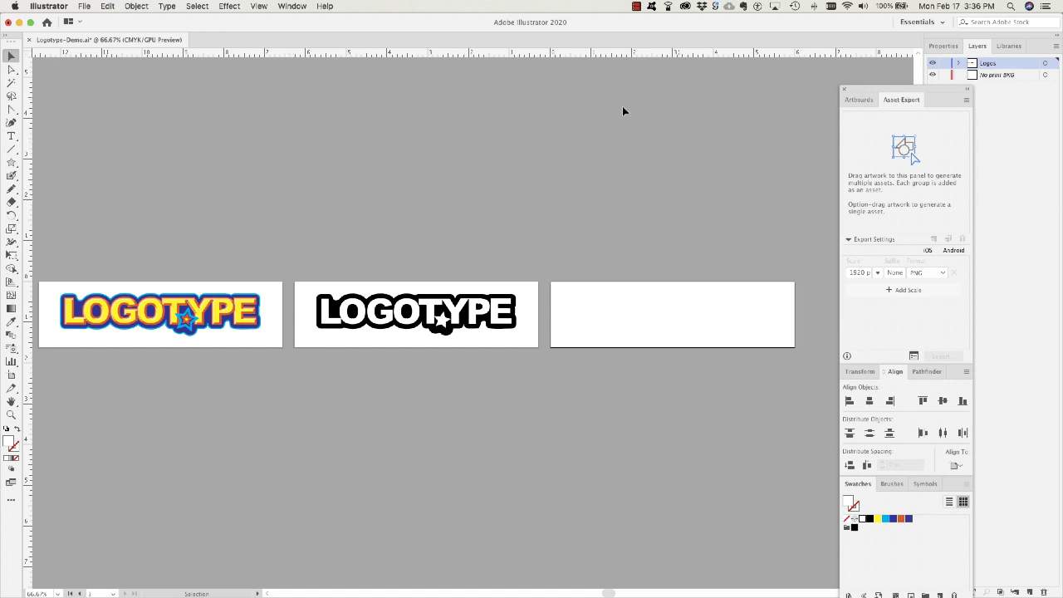
pyautogui.click(292, 6)
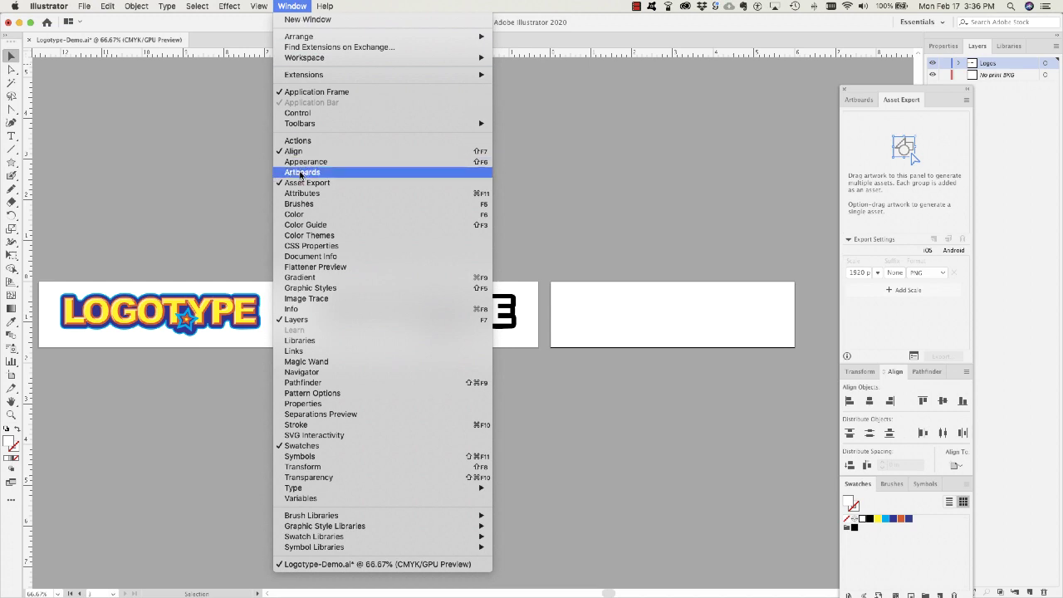
pyautogui.click(667, 174)
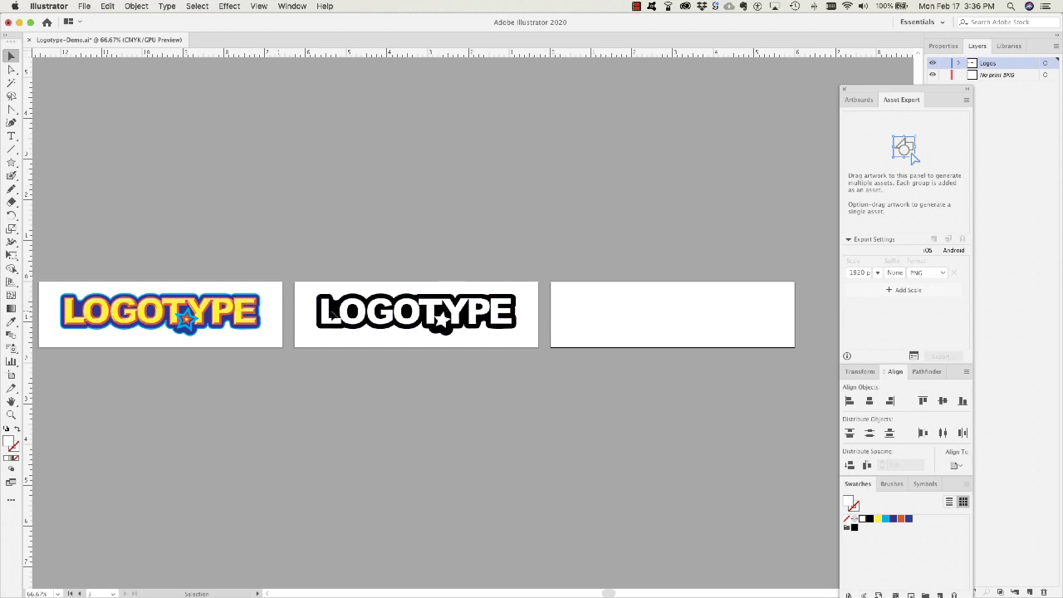
pyautogui.moveTo(382, 319); pyautogui.dragTo(638, 319)
pyautogui.press('super+a')
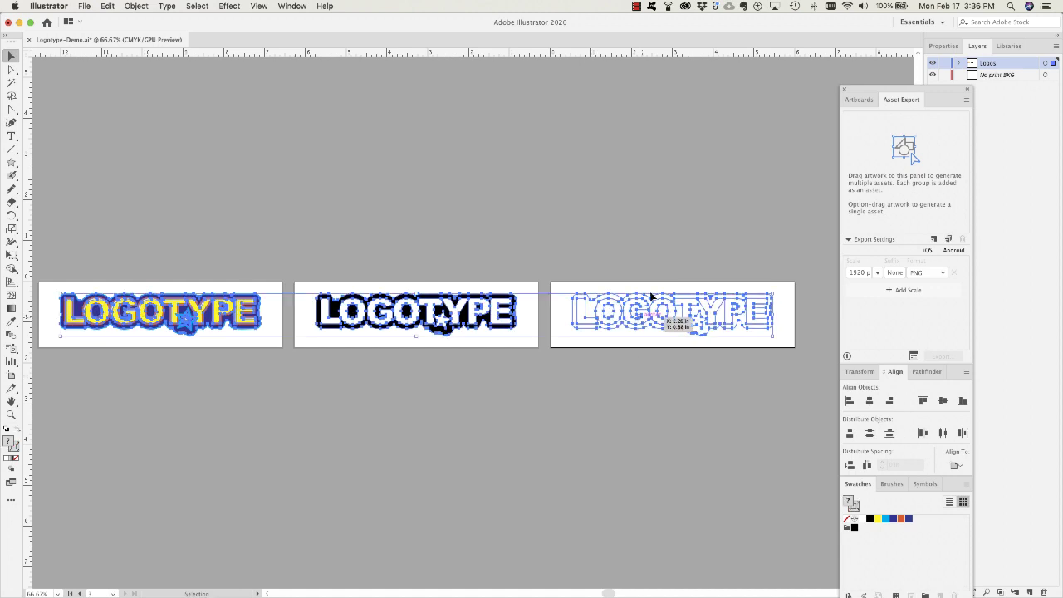
pyautogui.click(948, 241)
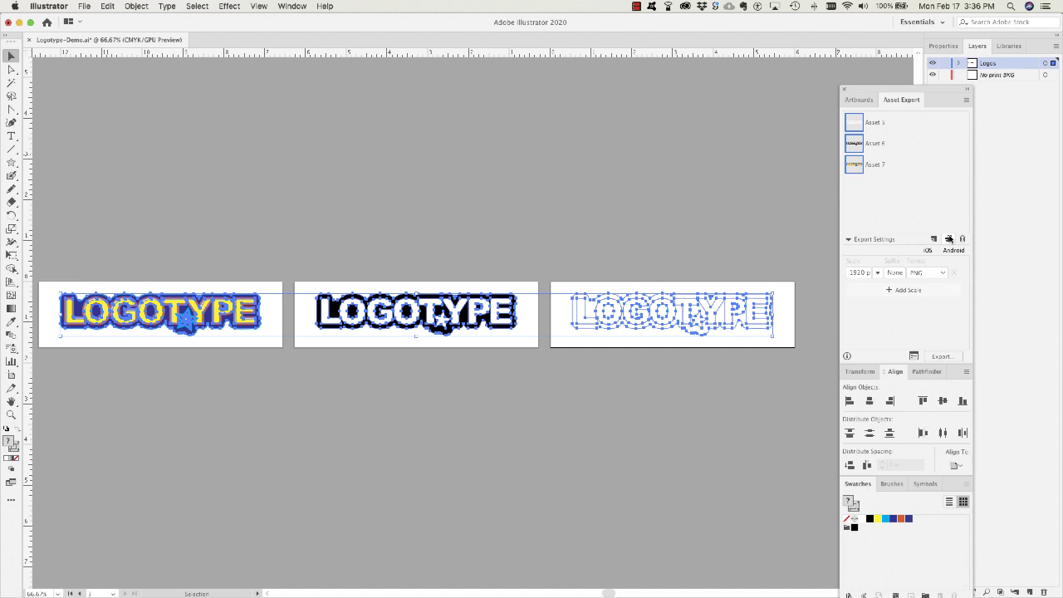
# Rename the three export assets White, Black and Color to match their logo versions
pyautogui.doubleClick(875, 122)
pyautogui.write('White')
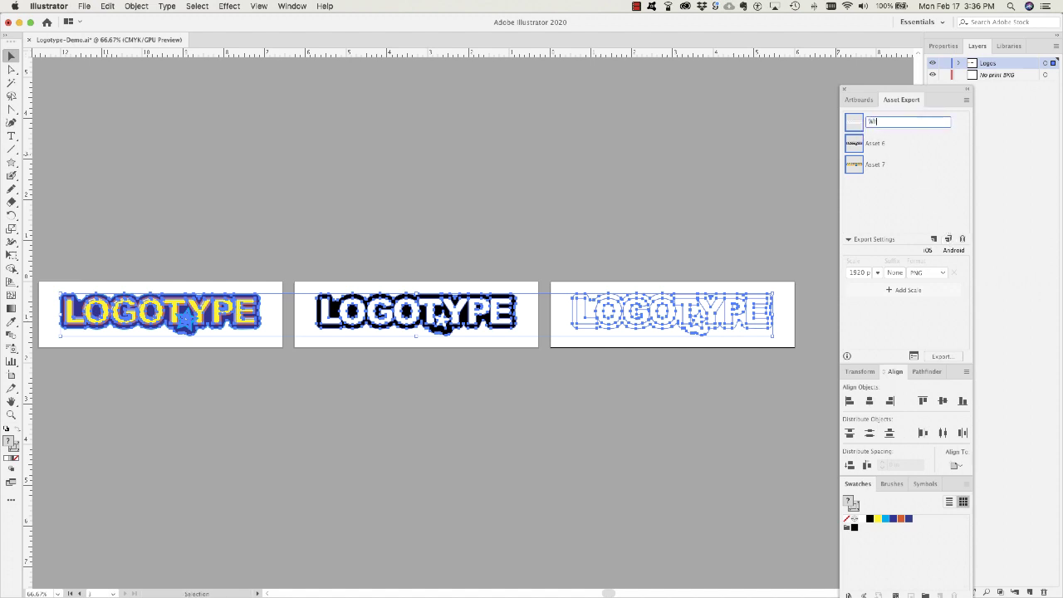
pyautogui.doubleClick(873, 142)
pyautogui.write('Black')
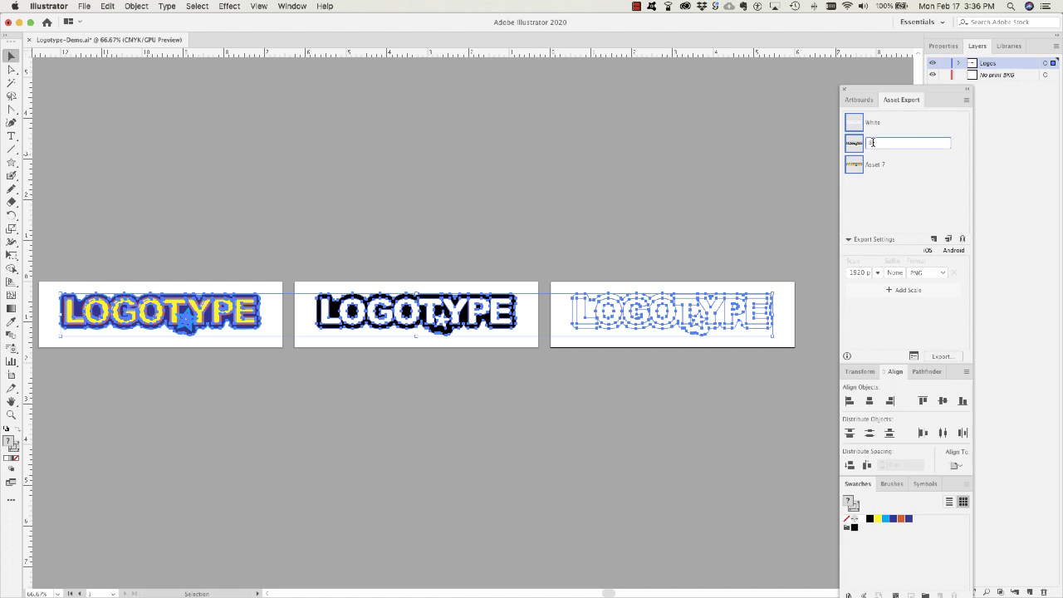
pyautogui.doubleClick(876, 165)
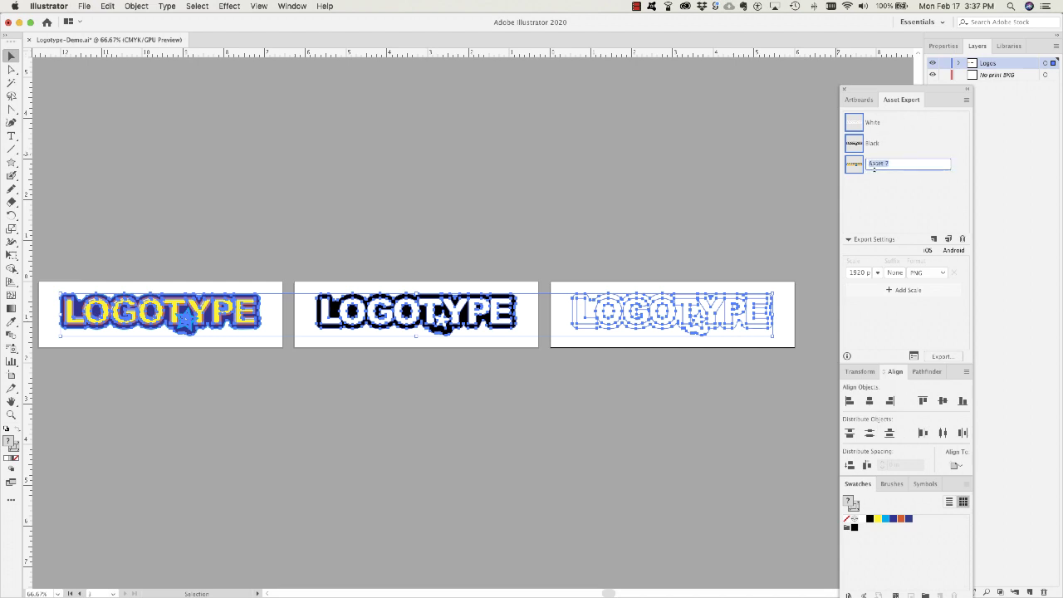
pyautogui.write('Color')
pyautogui.press('Return')
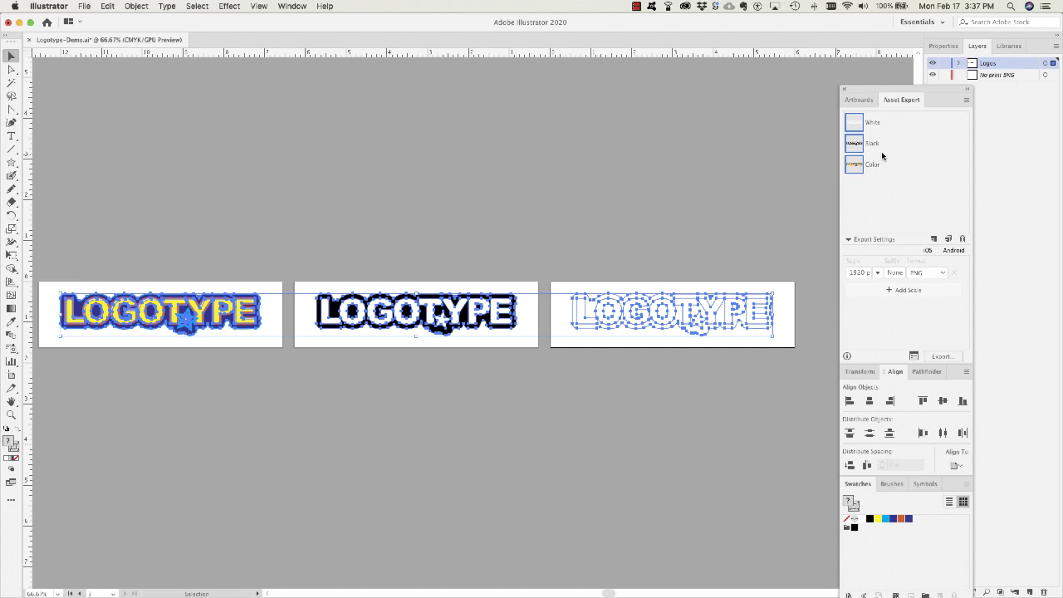
# Try a 1x export scale for the three logo assets and look through the available file formats
pyautogui.click(877, 272)
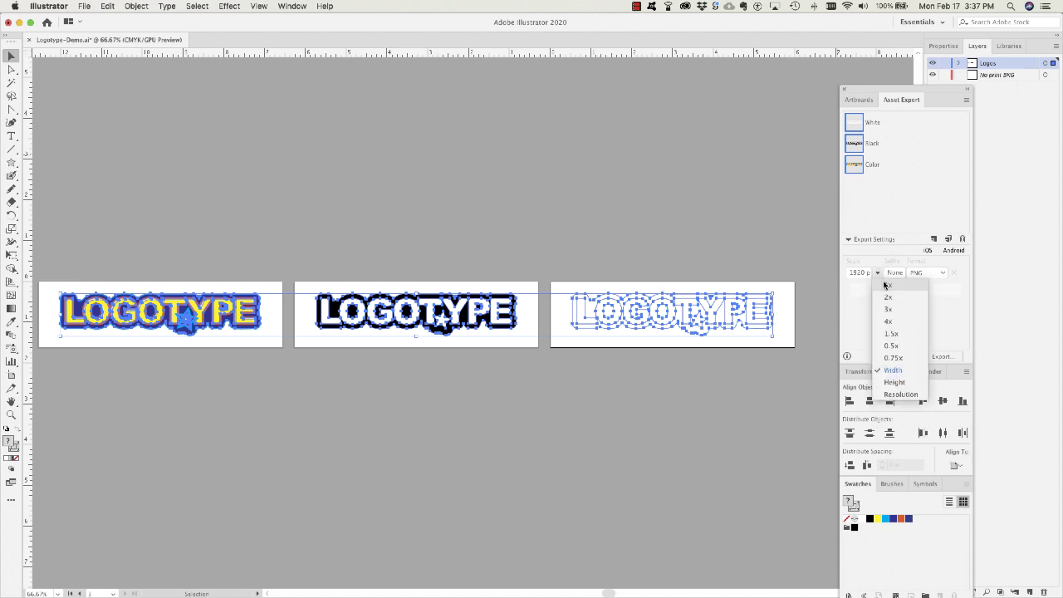
pyautogui.click(887, 284)
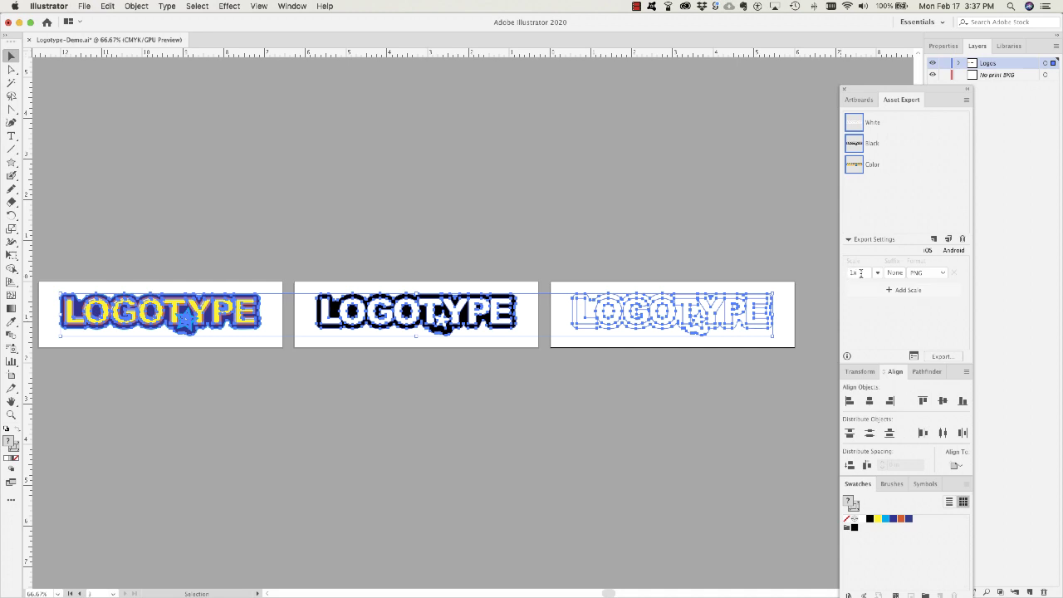
pyautogui.click(946, 275)
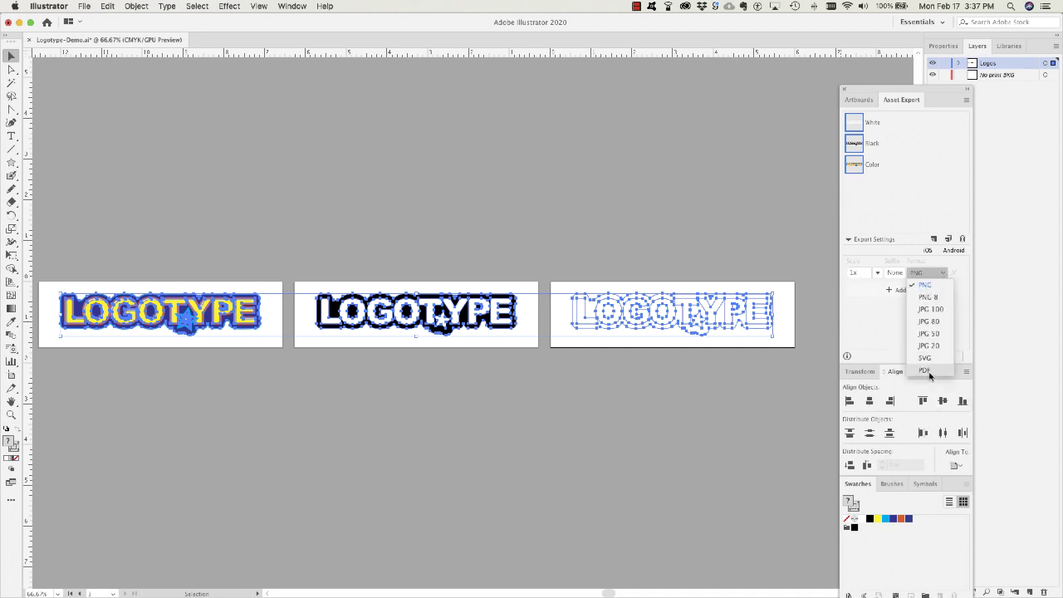
pyautogui.click(874, 323)
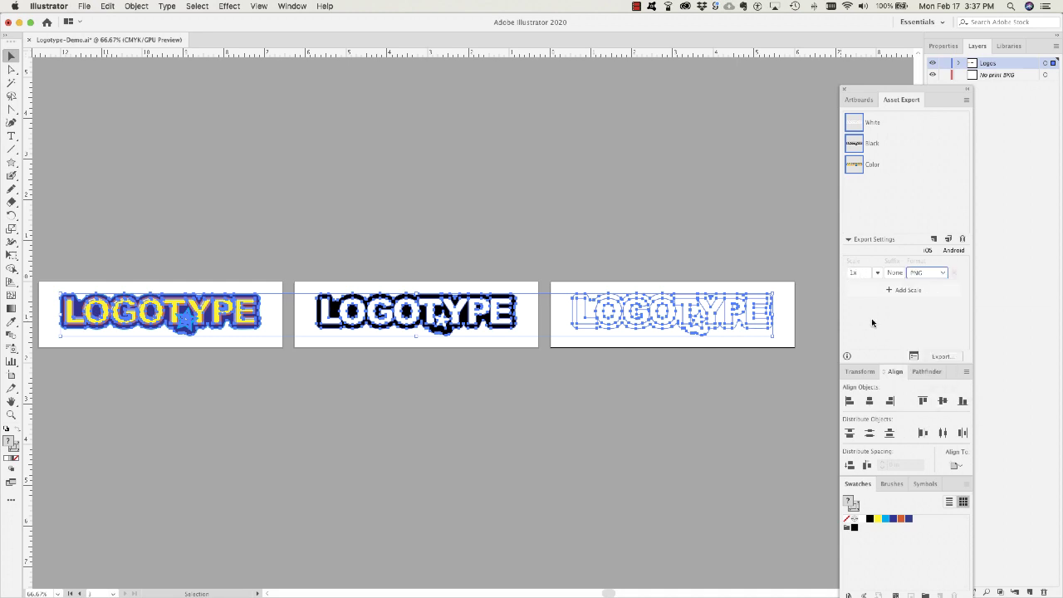
# Scale the asset export by width at 1920 px, keeping PNG as the format
pyautogui.click(878, 273)
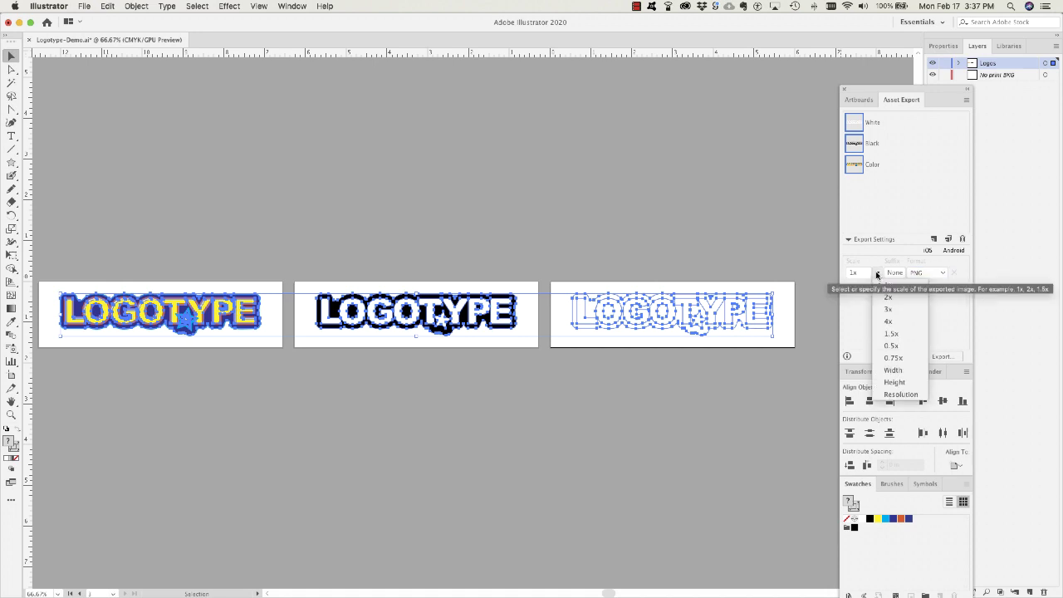
pyautogui.click(898, 372)
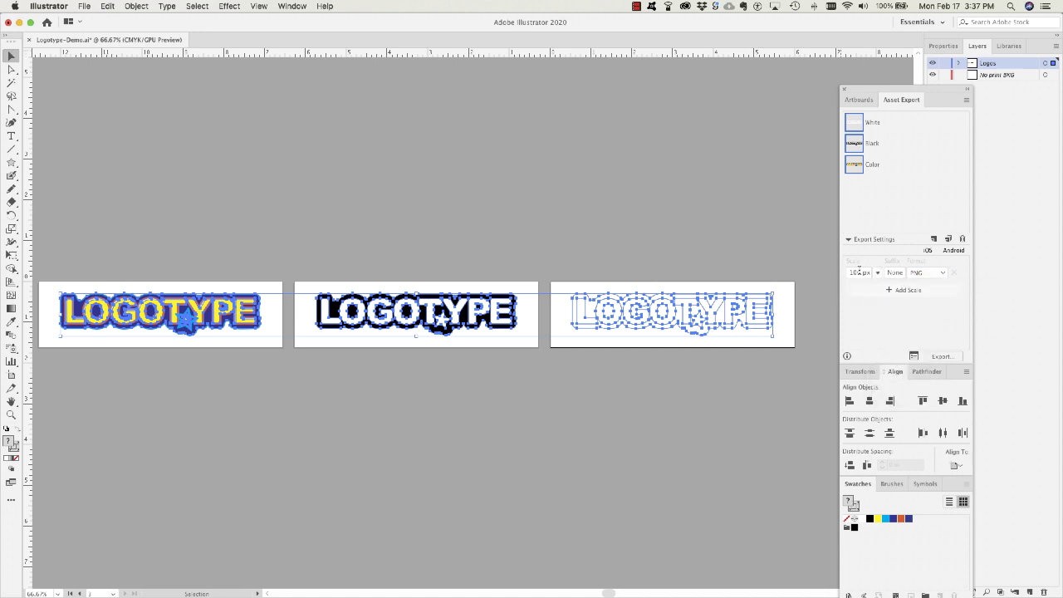
pyautogui.moveTo(859, 271); pyautogui.dragTo(841, 274)
pyautogui.write('1920')
pyautogui.click(944, 274)
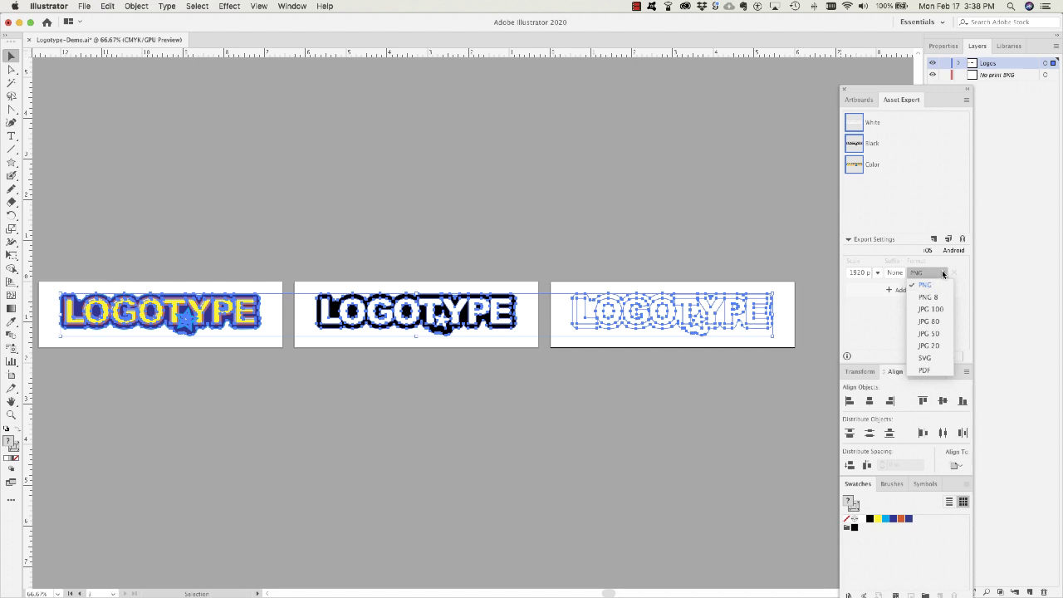
pyautogui.click(943, 275)
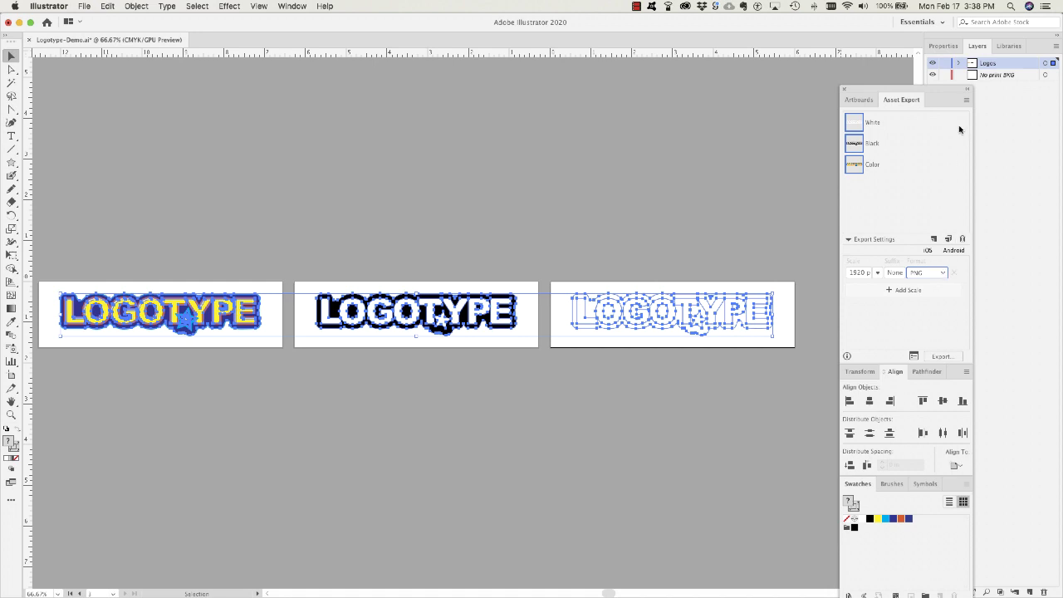
# Save the PNG format settings with a Transparent background and export the three assets to the Printer/Client folder
pyautogui.click(965, 101)
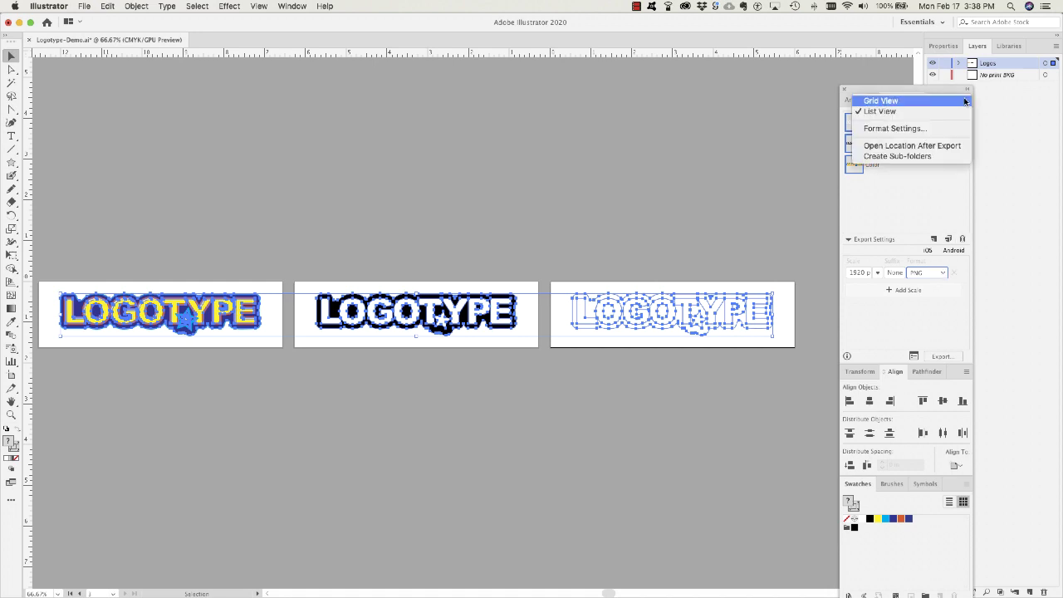
pyautogui.click(917, 129)
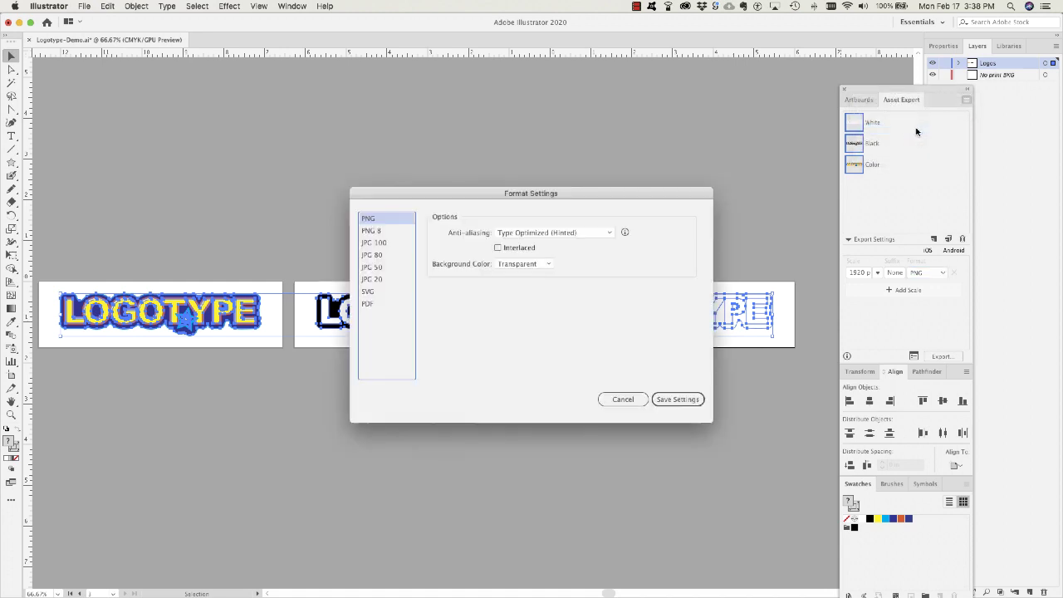
pyautogui.click(548, 264)
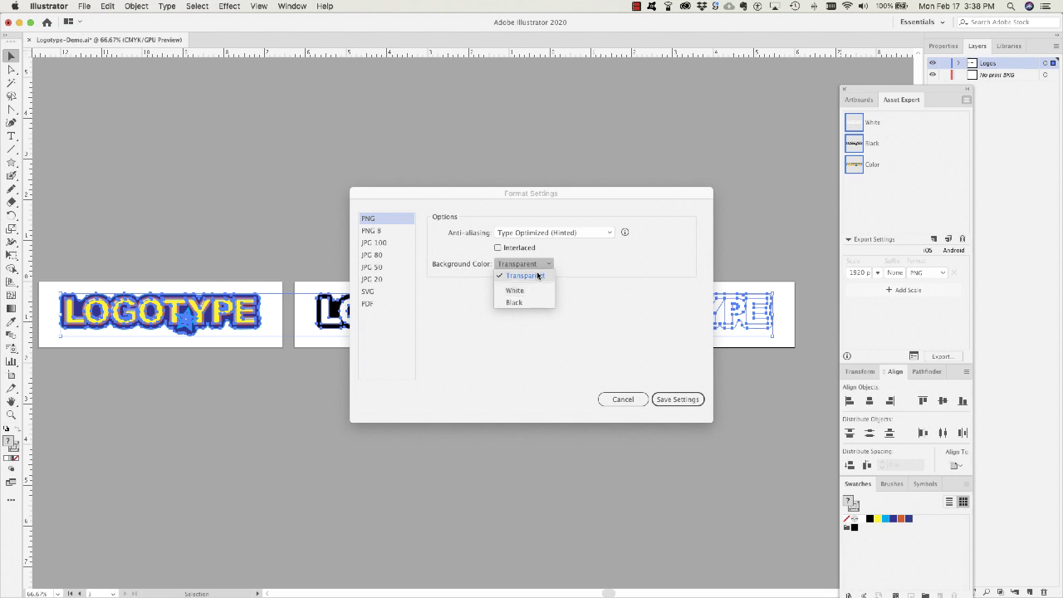
pyautogui.click(536, 278)
pyautogui.click(680, 401)
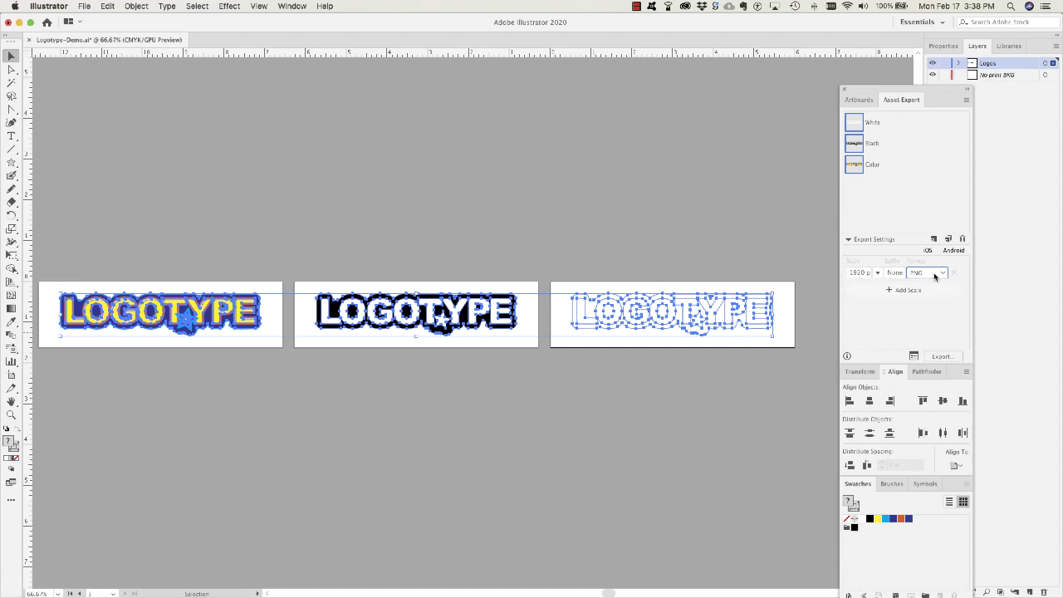
pyautogui.click(942, 356)
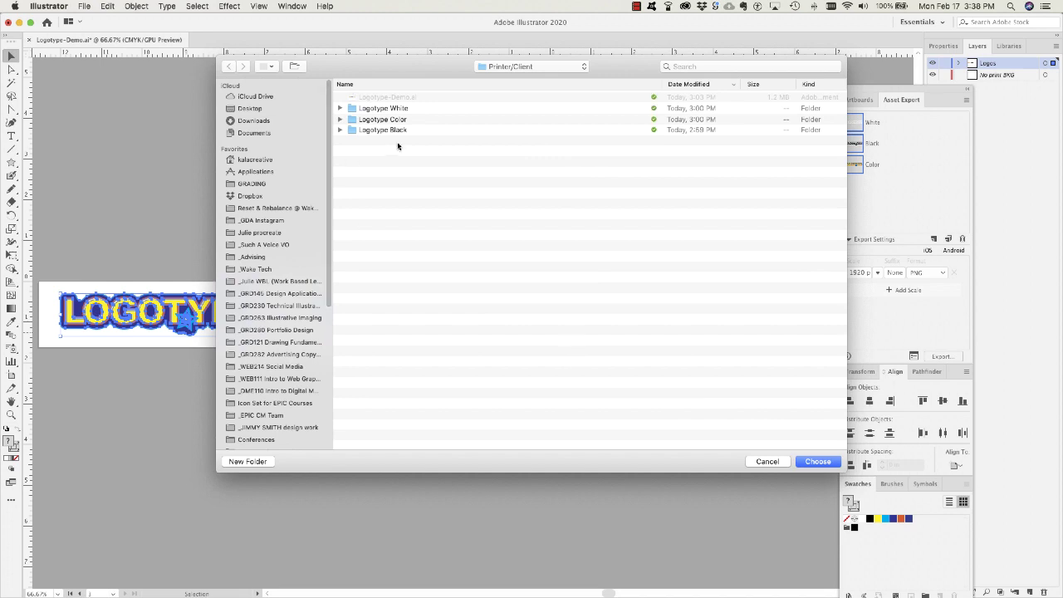
pyautogui.click(818, 462)
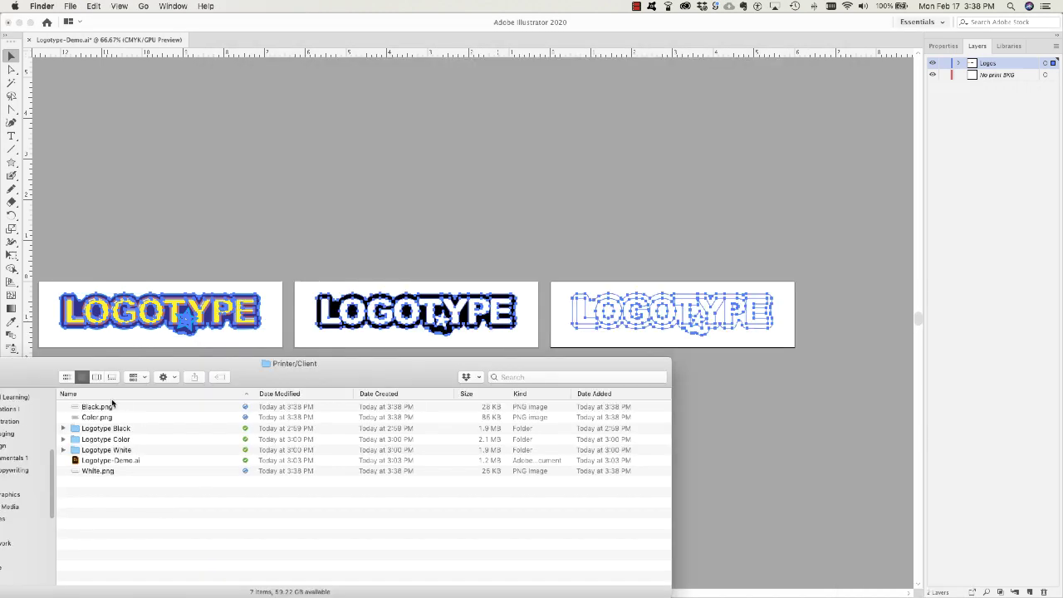
# In Finder, sort the Printer/Client folder by modification date and preview Color.png, Black.png and White.png
pyautogui.click(289, 396)
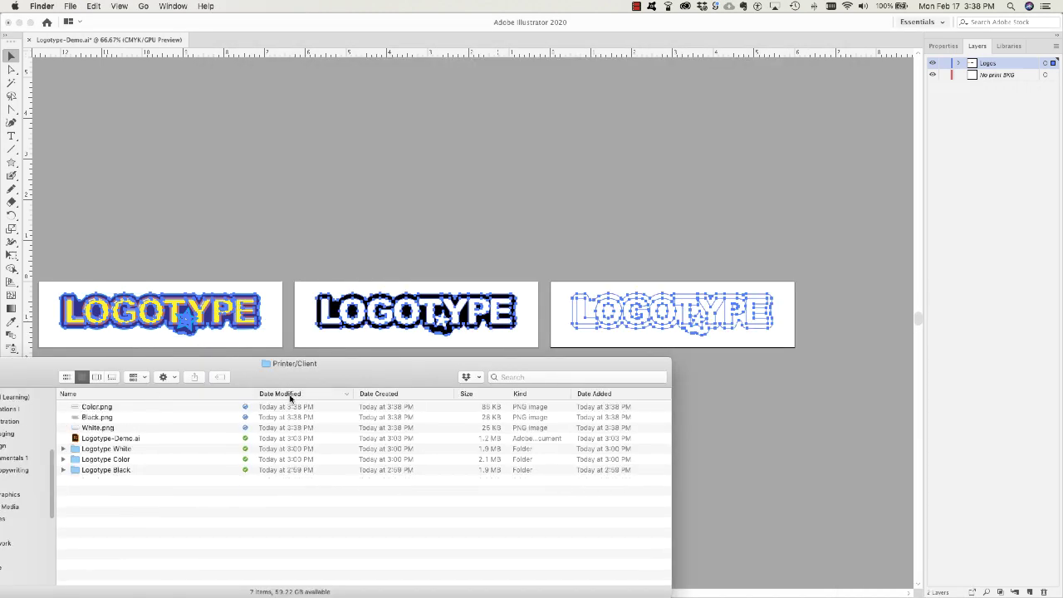
pyautogui.click(101, 409)
pyautogui.press('space')
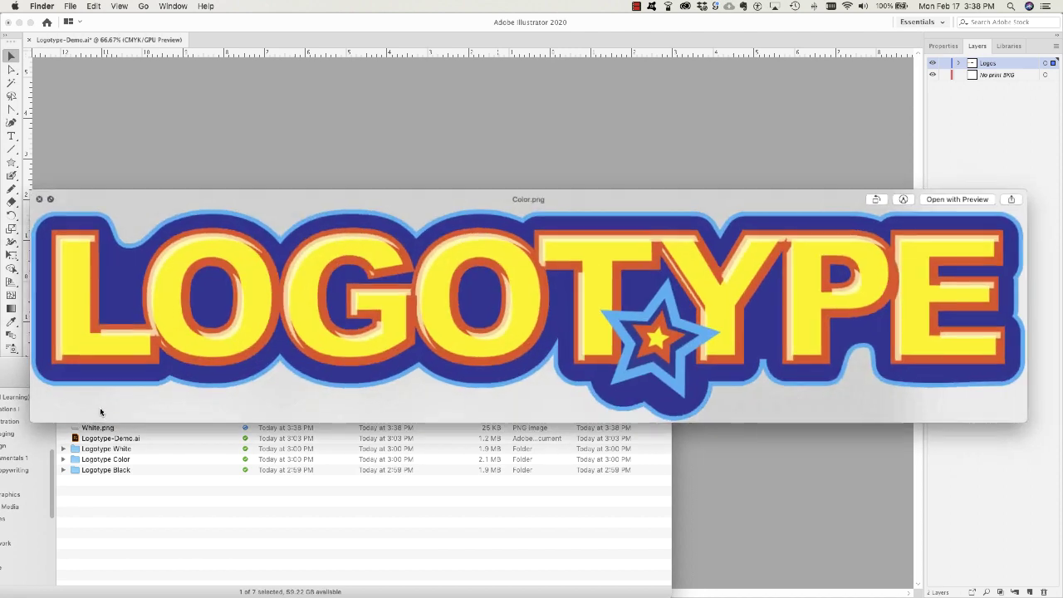
pyautogui.press('Down')
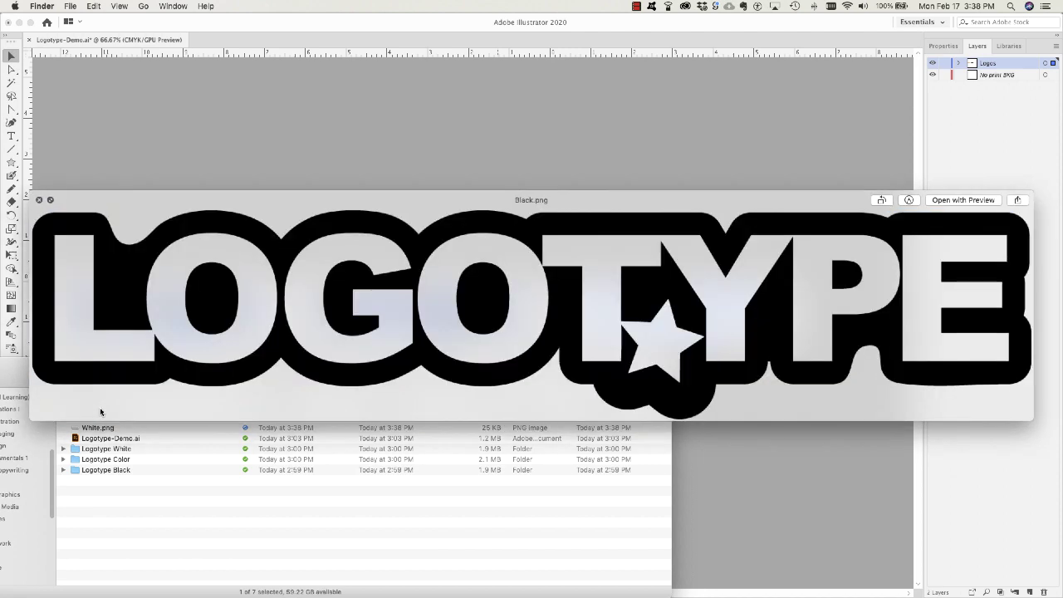
pyautogui.press('Down')
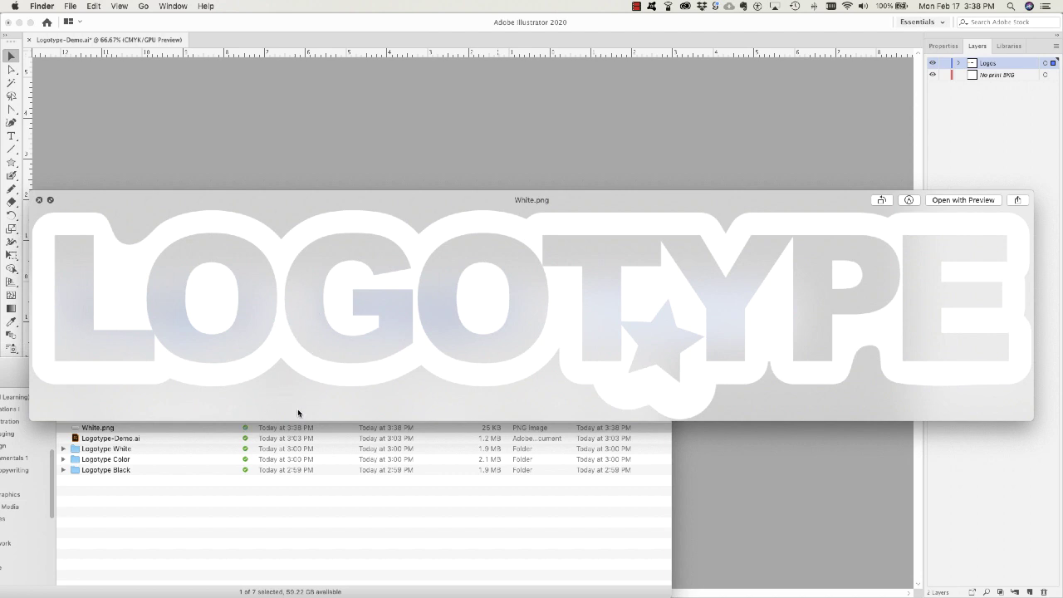
pyautogui.press('space')
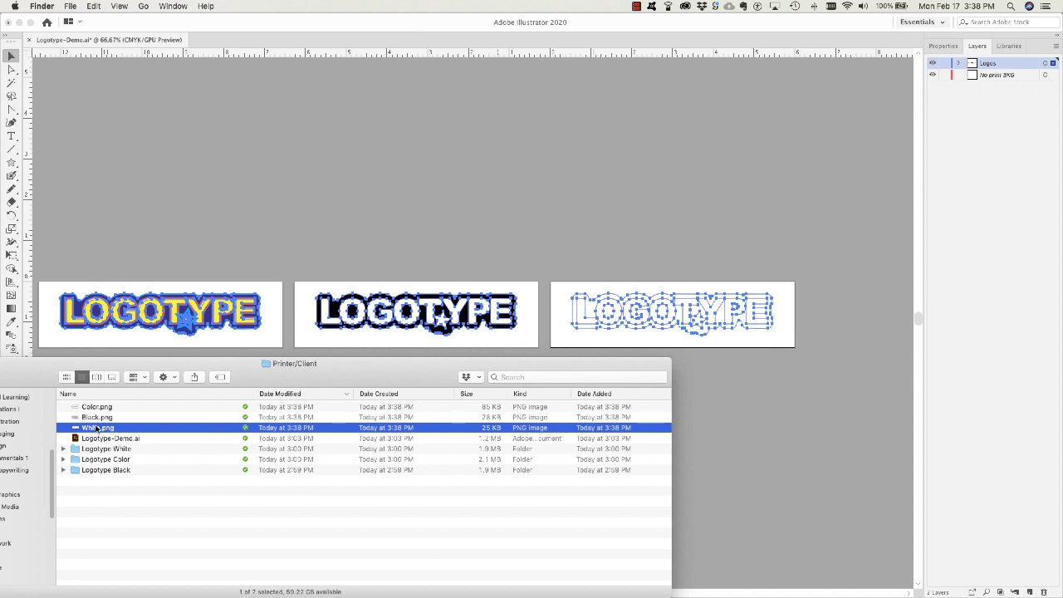
# Rename White.png as Logotype-Demo-White.png
pyautogui.press('Return')
pyautogui.press('Left')
pyautogui.write('Logotype-Demo')
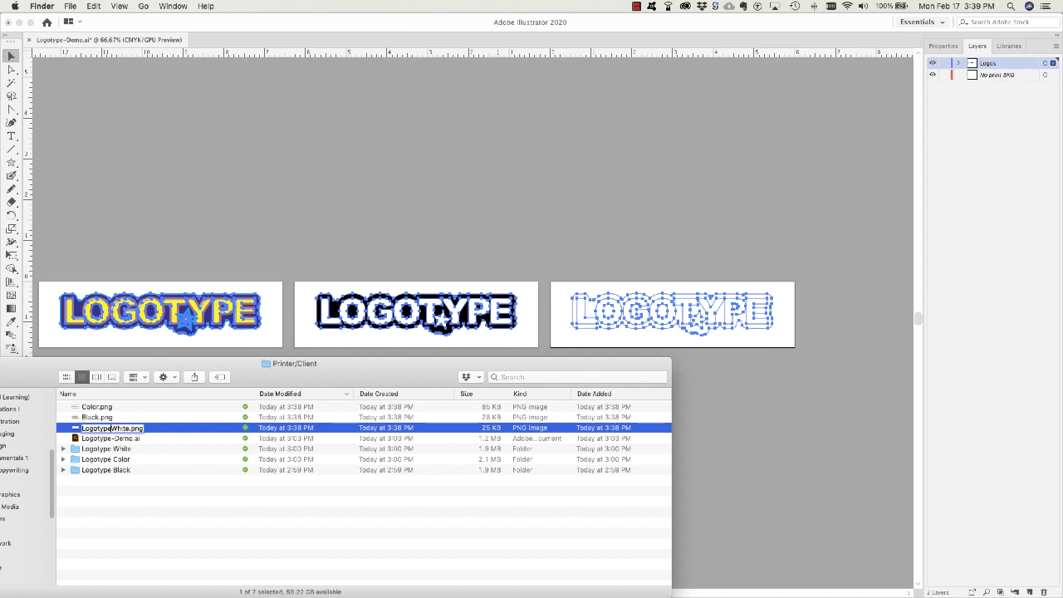
pyautogui.write('-')
pyautogui.press('Return')
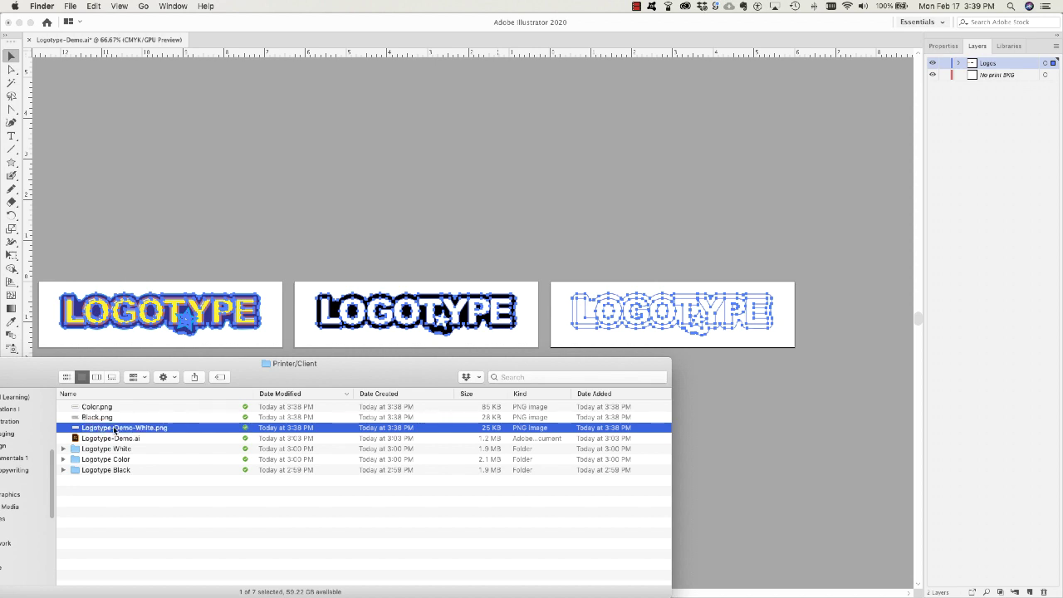
pyautogui.press('Return')
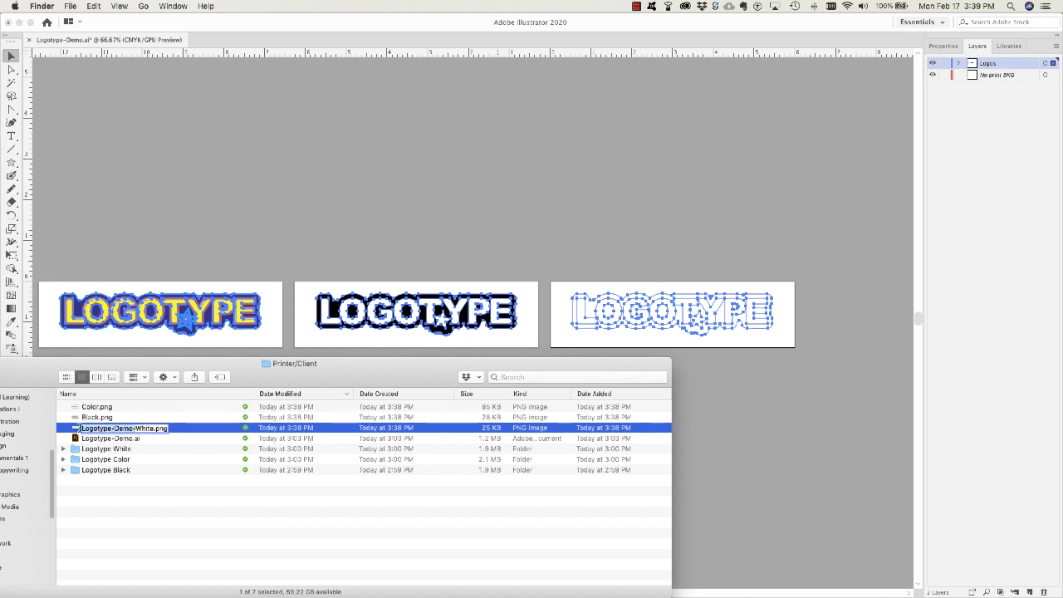
# Rename Black.png as Logotype-Demo-Black.png
pyautogui.click(89, 418)
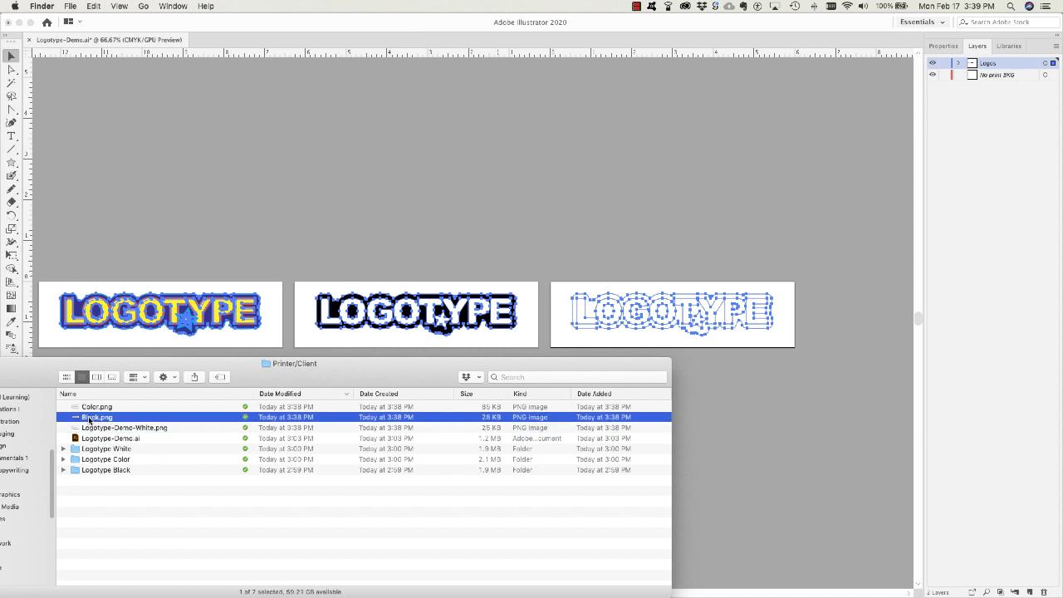
pyautogui.press('Return')
pyautogui.press('Left')
pyautogui.write('Logotype-Demo-')
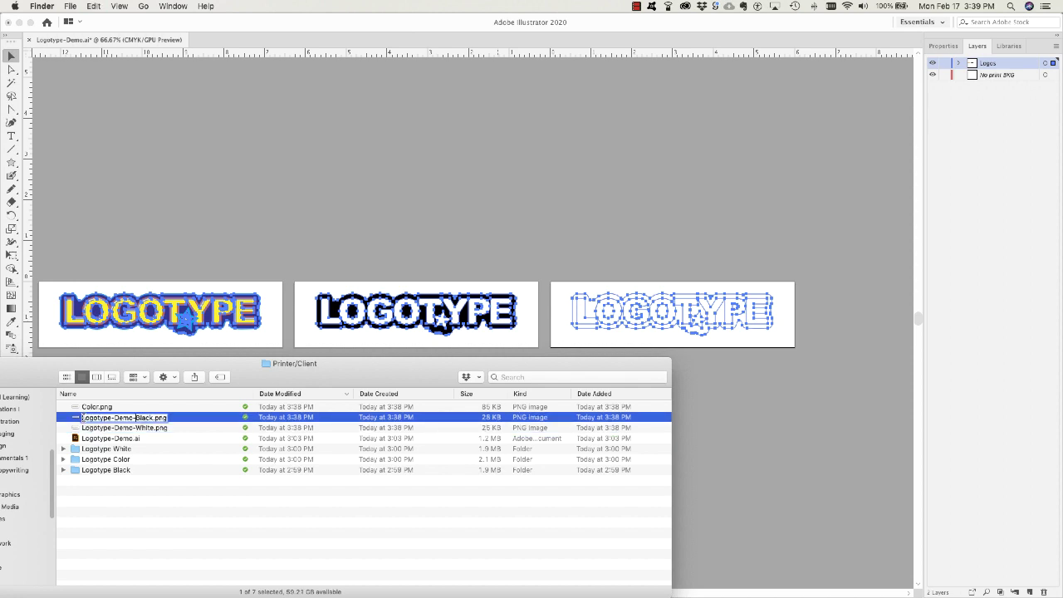
# Rename Color.png as Logotype-Demo-Color.png
pyautogui.click(86, 407)
pyautogui.press('Return')
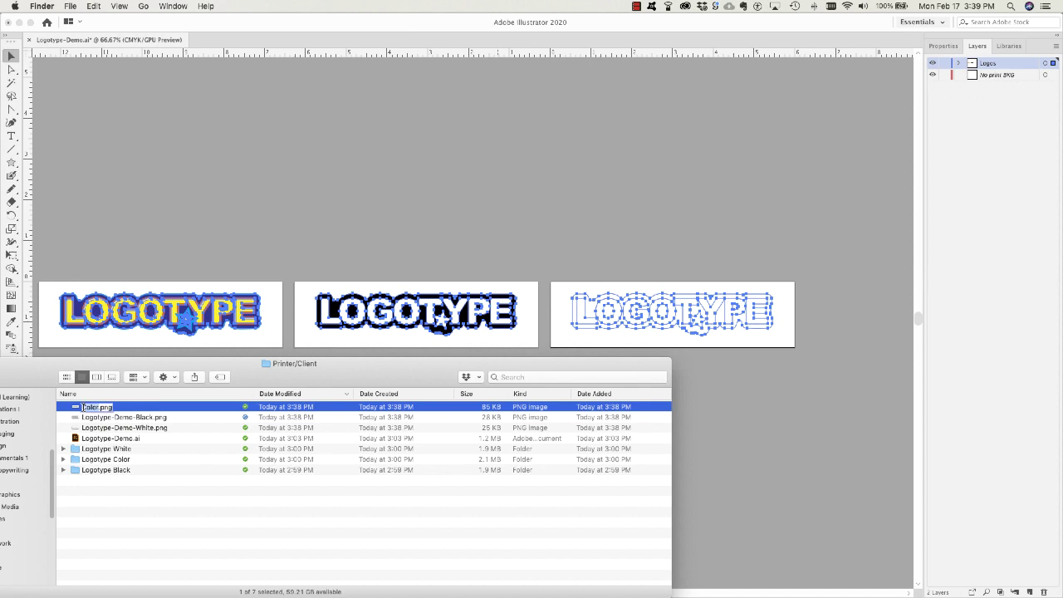
pyautogui.press('Left')
pyautogui.write('Logotype-Demo-')
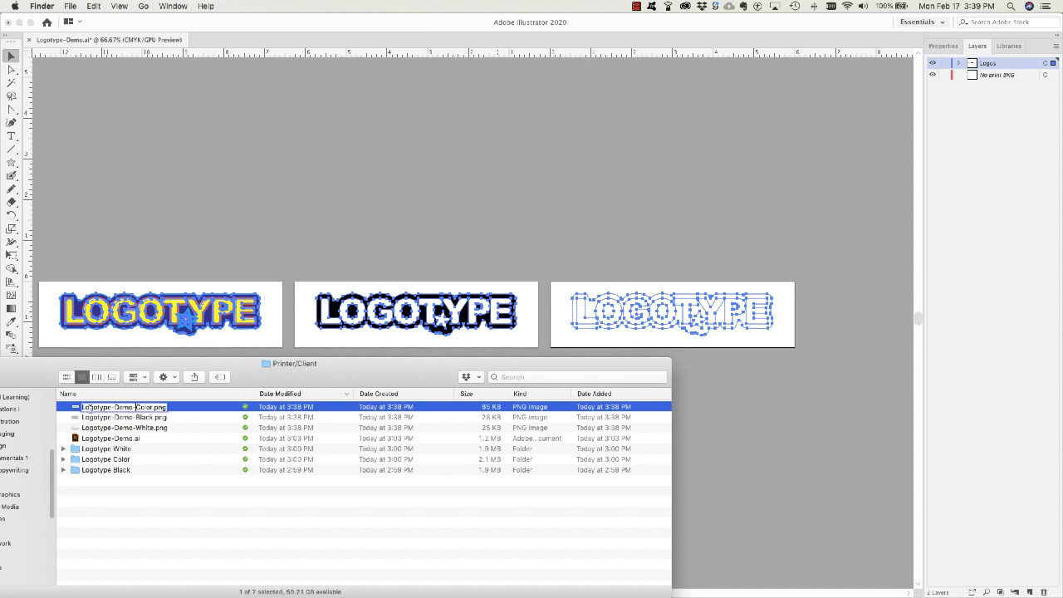
pyautogui.click(173, 470)
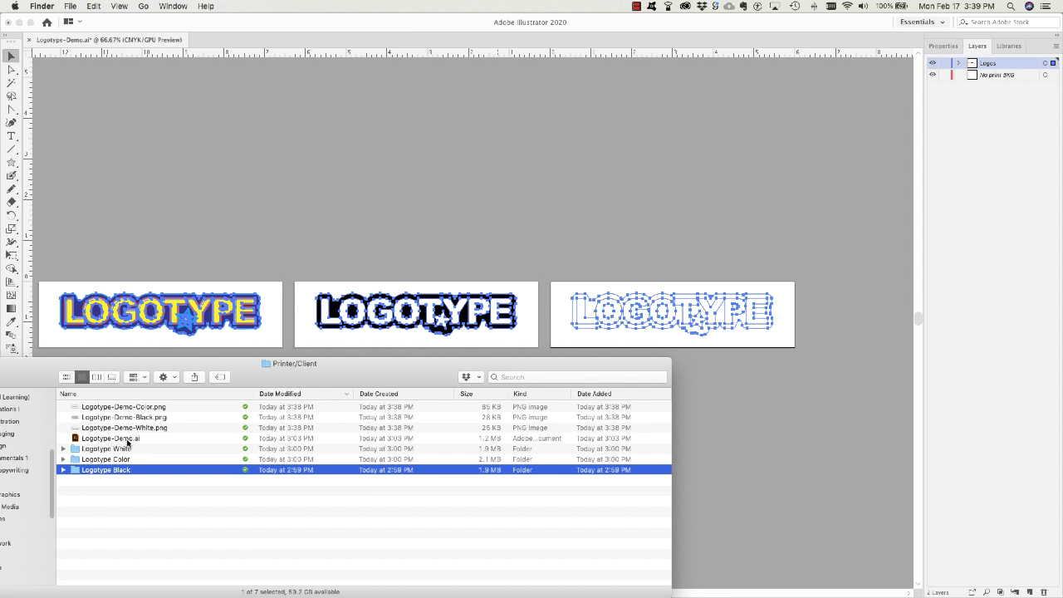
# Return to Illustrator, deselect the logo artwork and set the asset export format to JPG 100
pyautogui.click(237, 263)
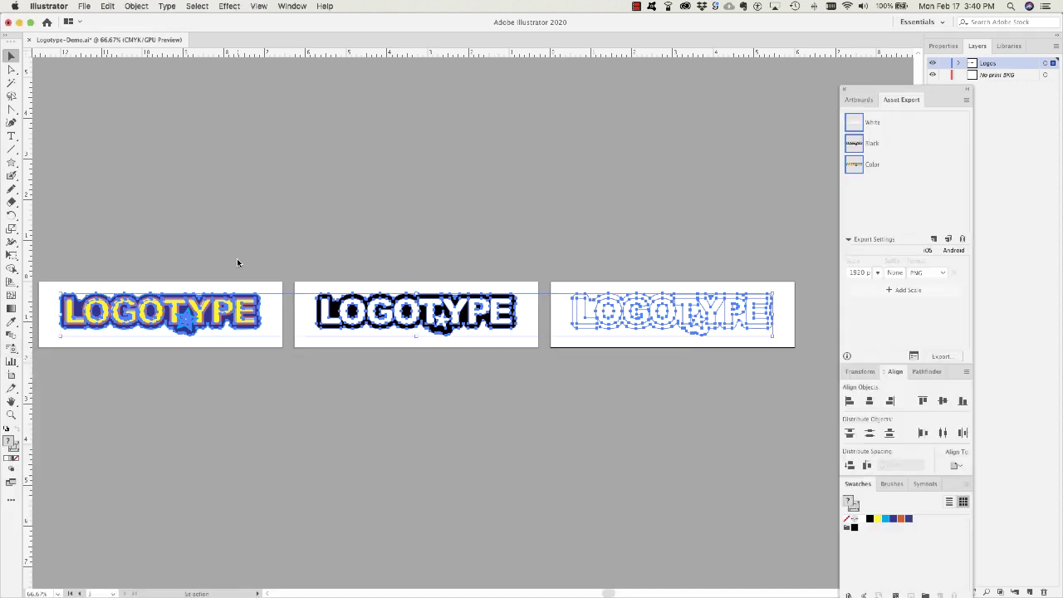
pyautogui.click(236, 263)
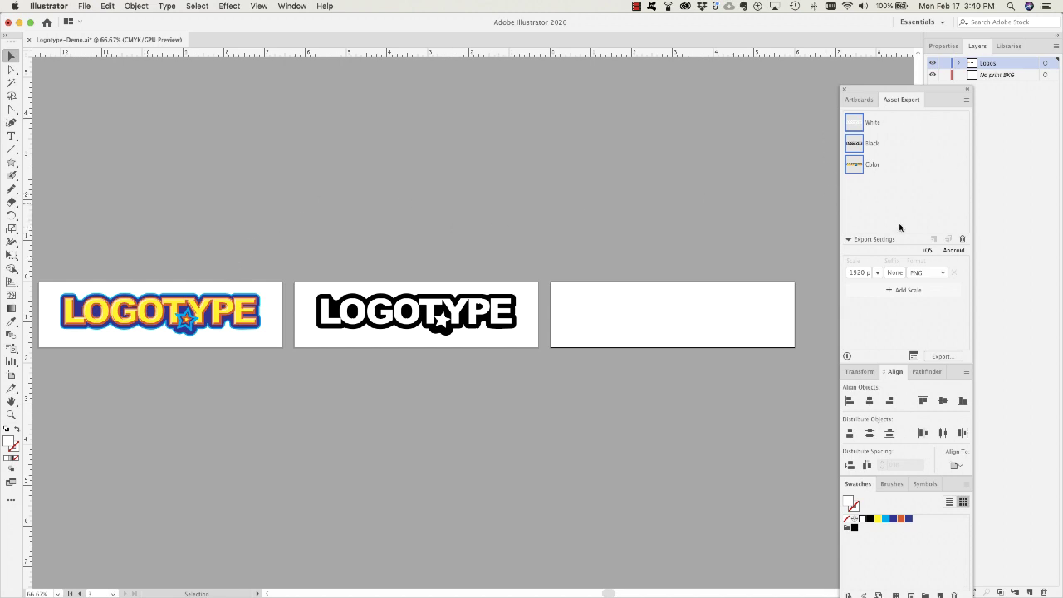
pyautogui.click(946, 274)
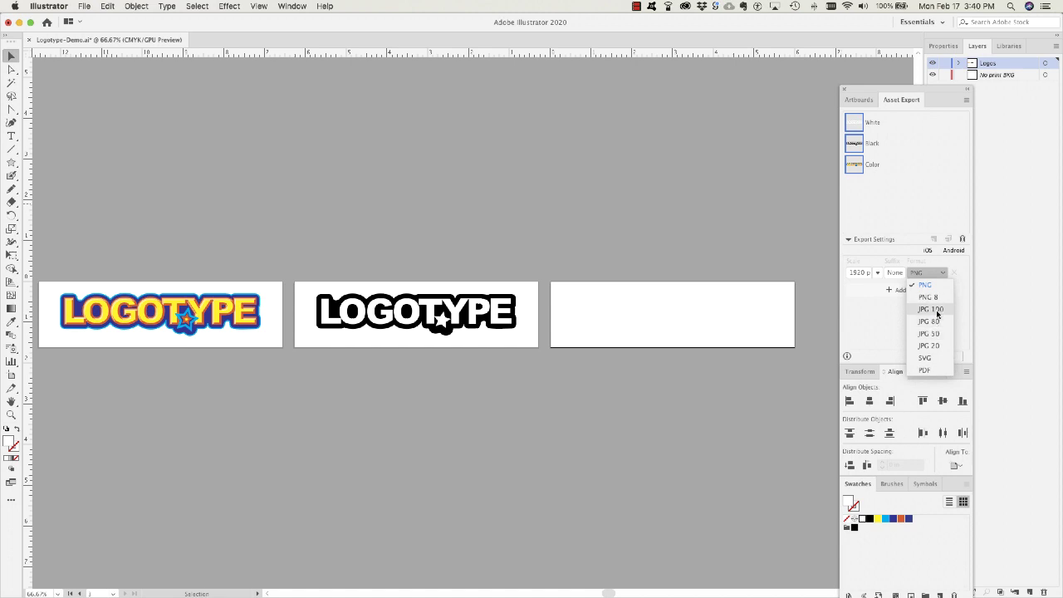
pyautogui.click(931, 309)
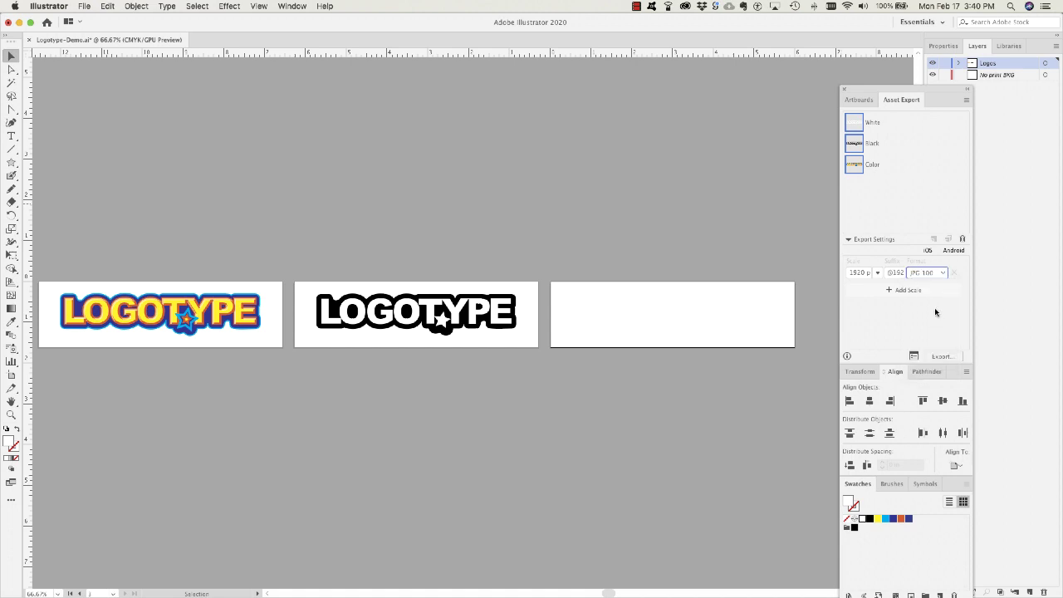
# Save the export format settings and export the White, Black and Color assets as JPG 100 files into the Printer/Client folder
pyautogui.click(966, 100)
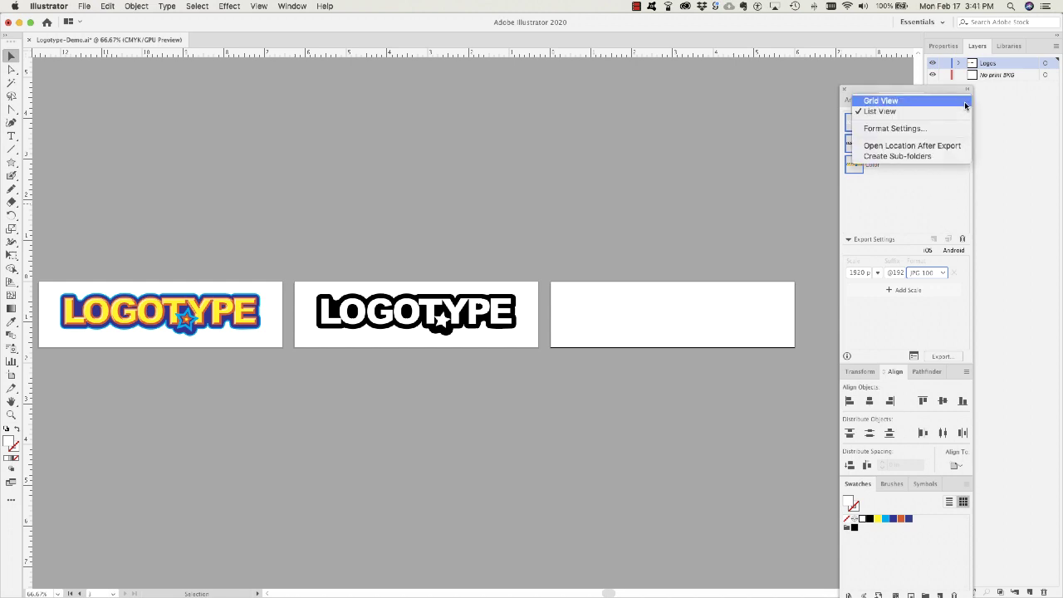
pyautogui.click(941, 128)
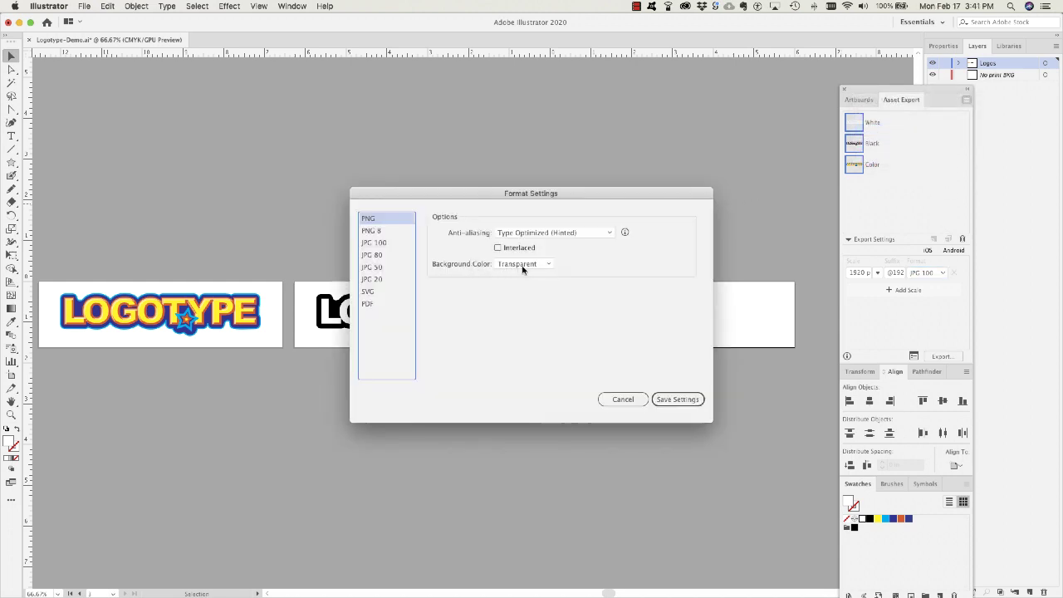
pyautogui.click(678, 399)
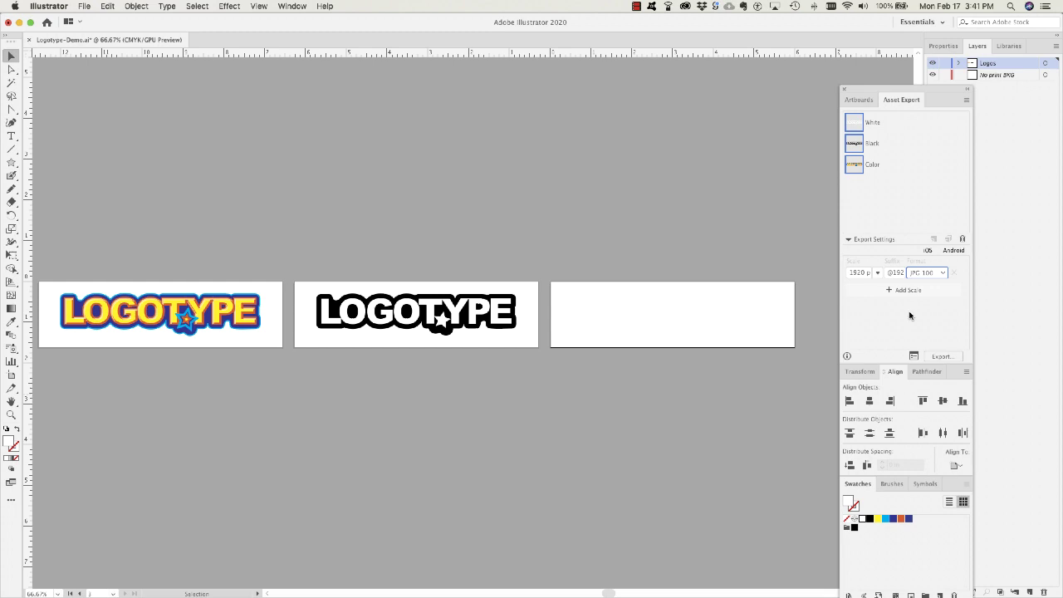
pyautogui.click(941, 356)
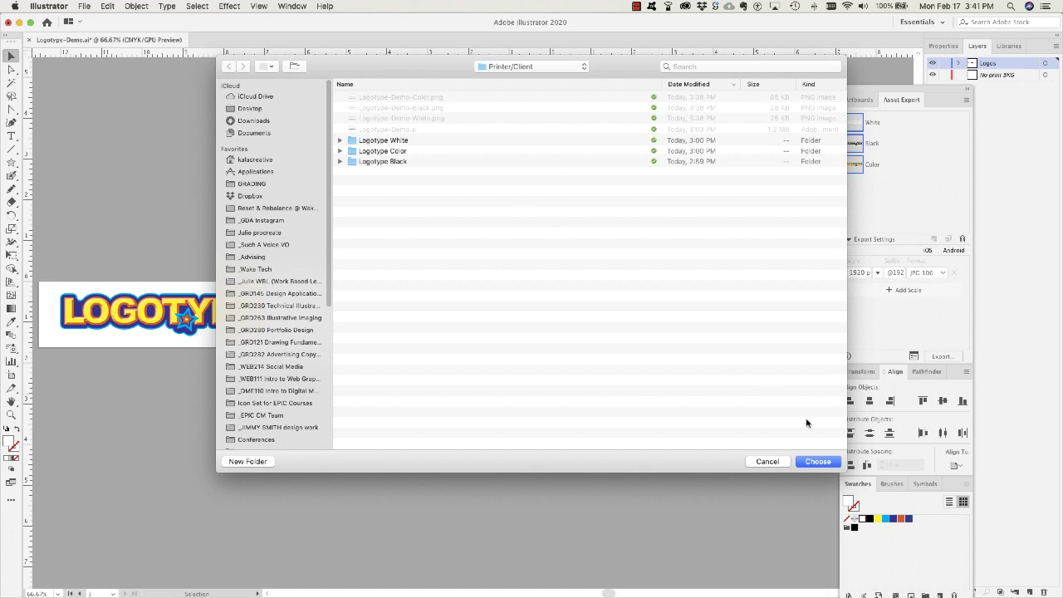
pyautogui.click(821, 462)
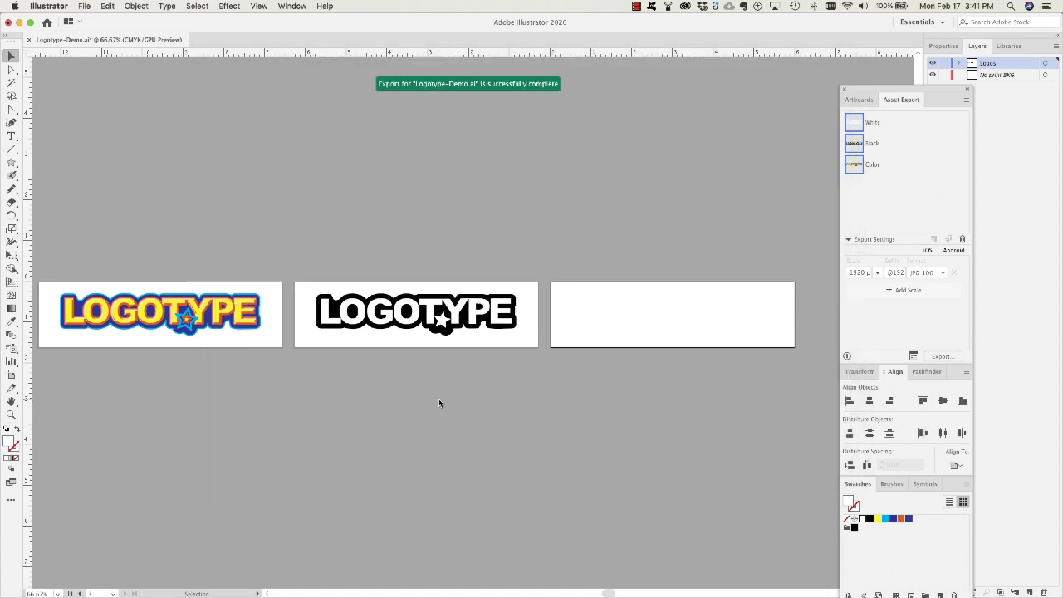
# Switch to Finder and preview the exported Color, Black and White JPG files in the Printer/Client folder
pyautogui.press('super+Tab')
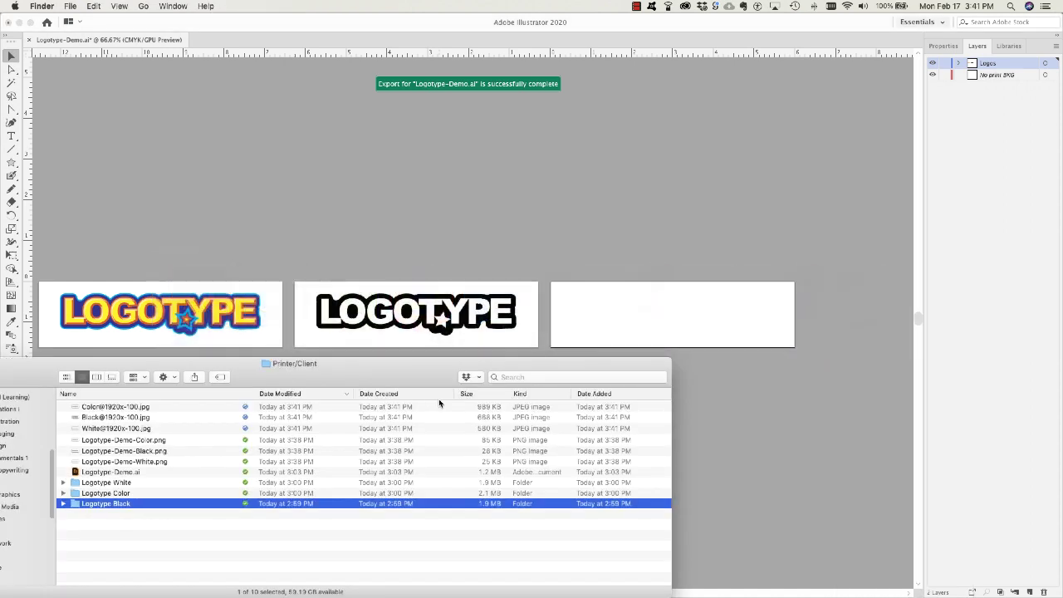
pyautogui.click(129, 406)
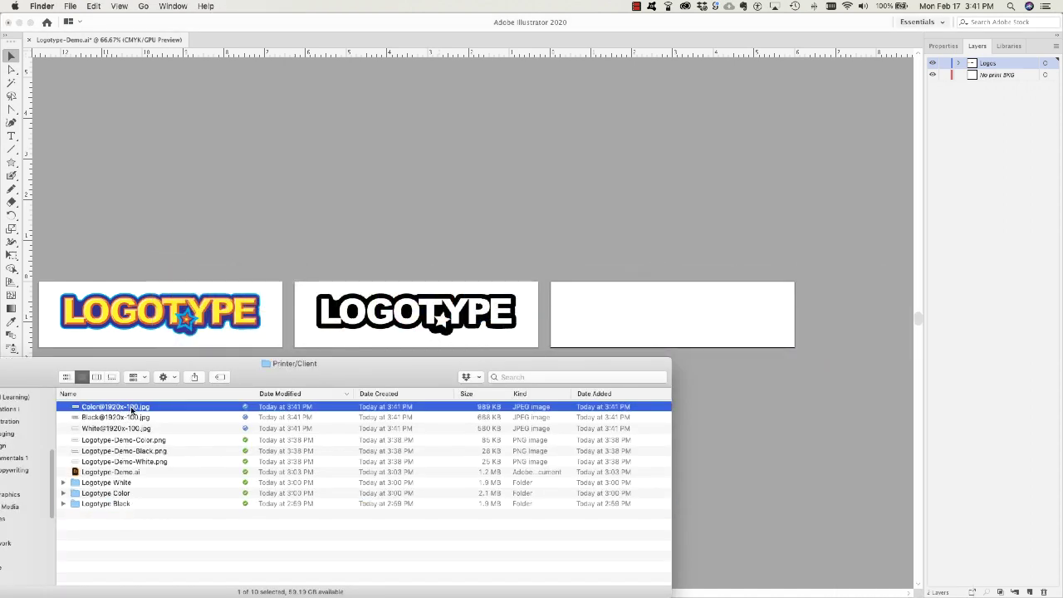
pyautogui.press('space')
pyautogui.press('Up')
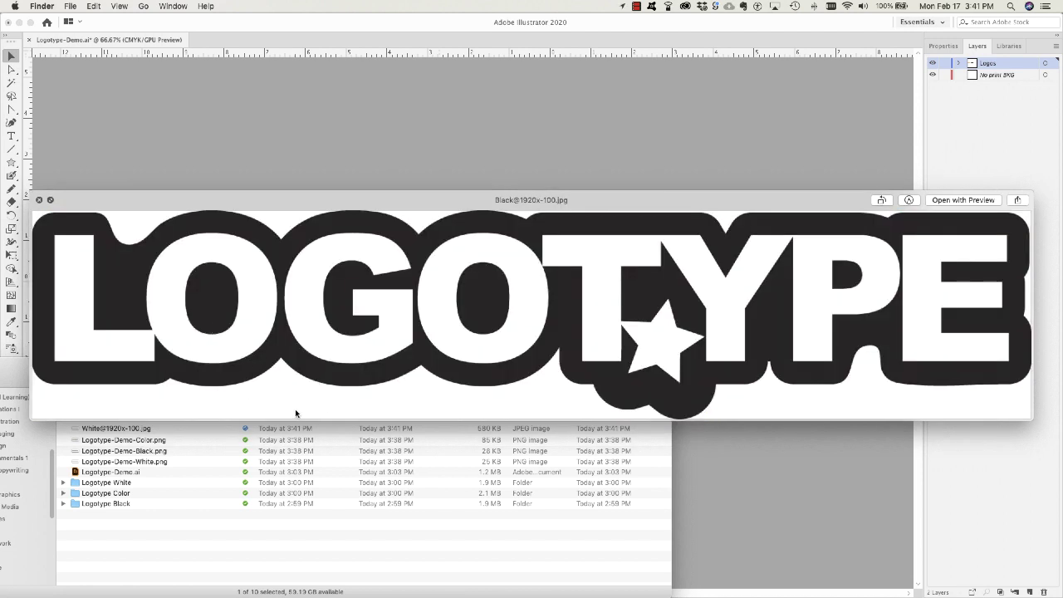
pyautogui.press('Down')
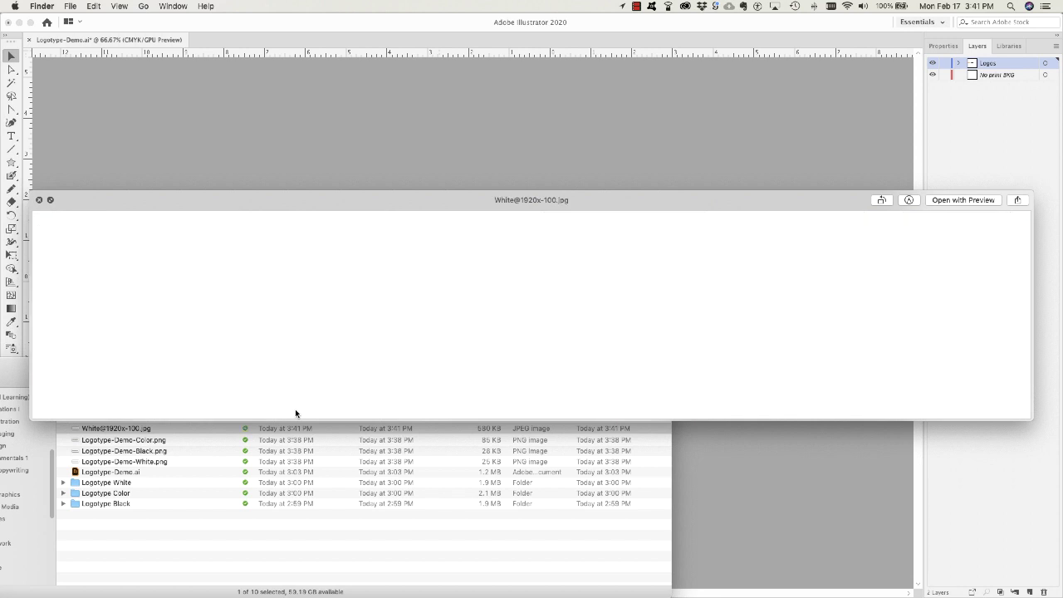
pyautogui.press('space')
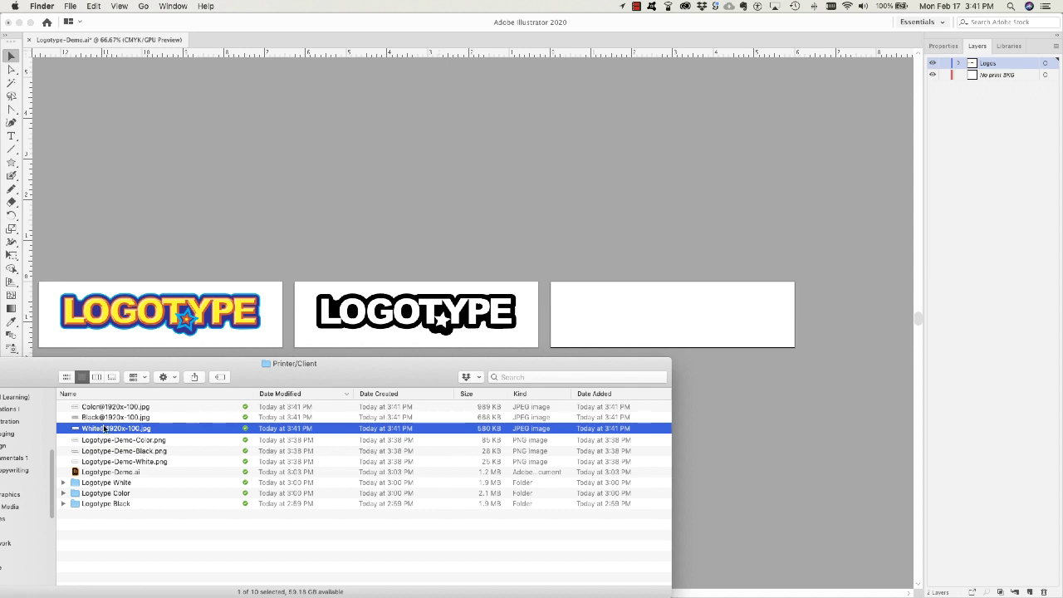
pyautogui.press('Return')
pyautogui.press('super+BackSpace')
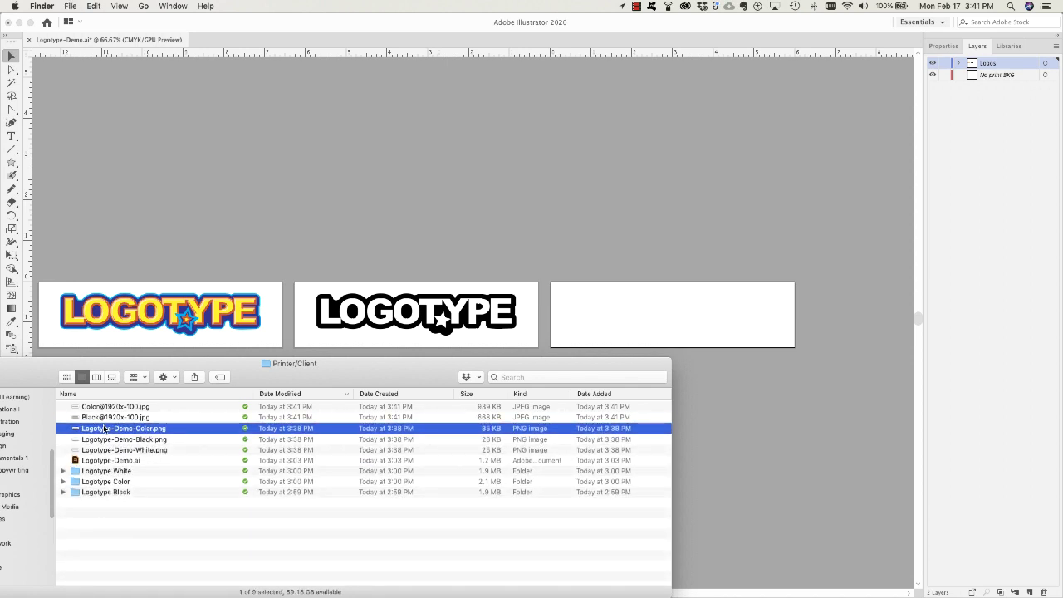
# Preview Logotype-Demo-White.png to check its transparent background, and close the preview
pyautogui.click(109, 450)
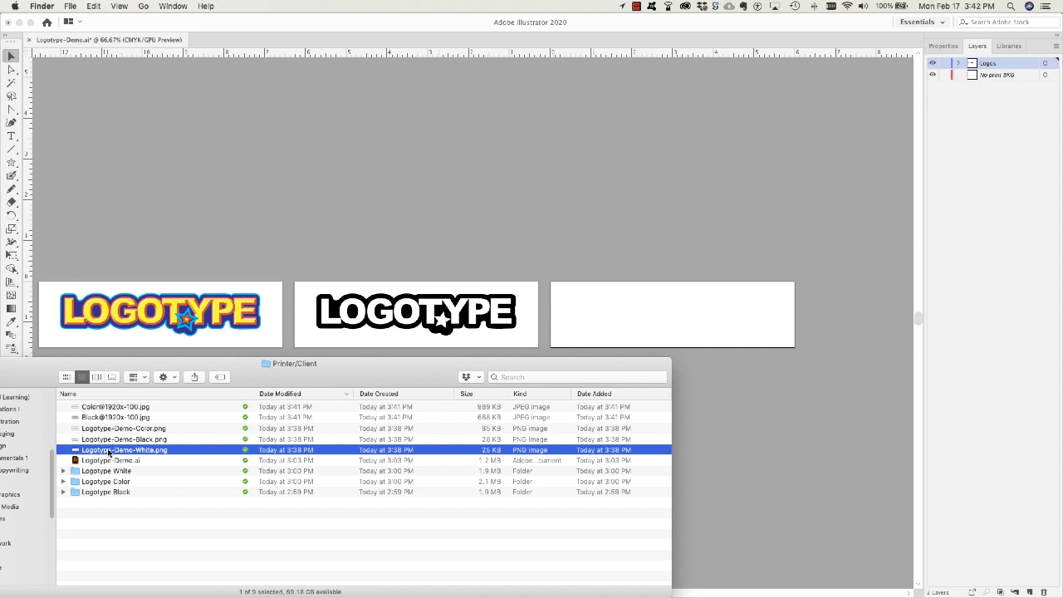
pyautogui.press('space')
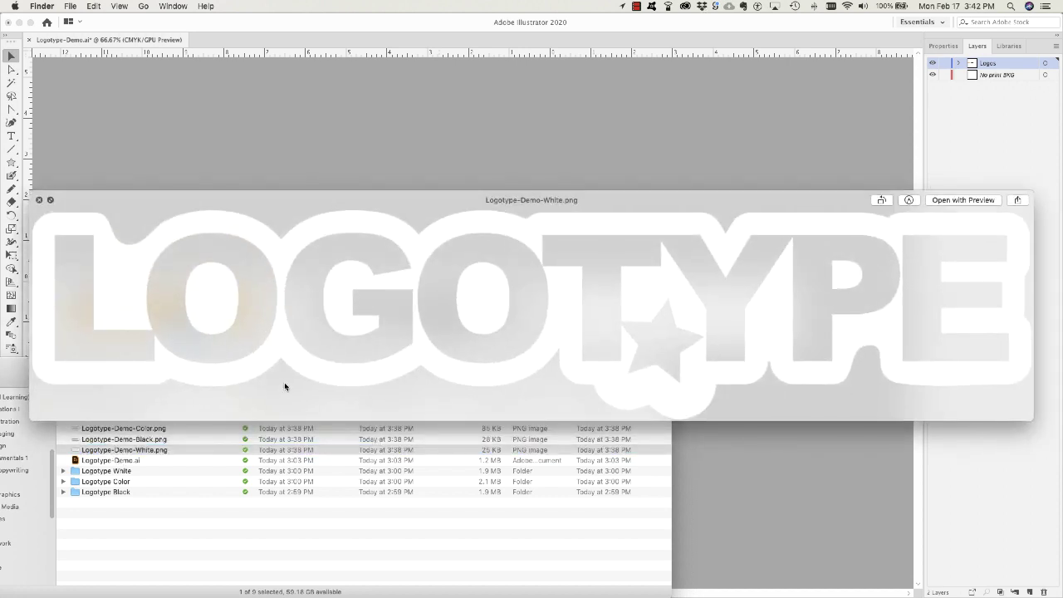
pyautogui.press('space')
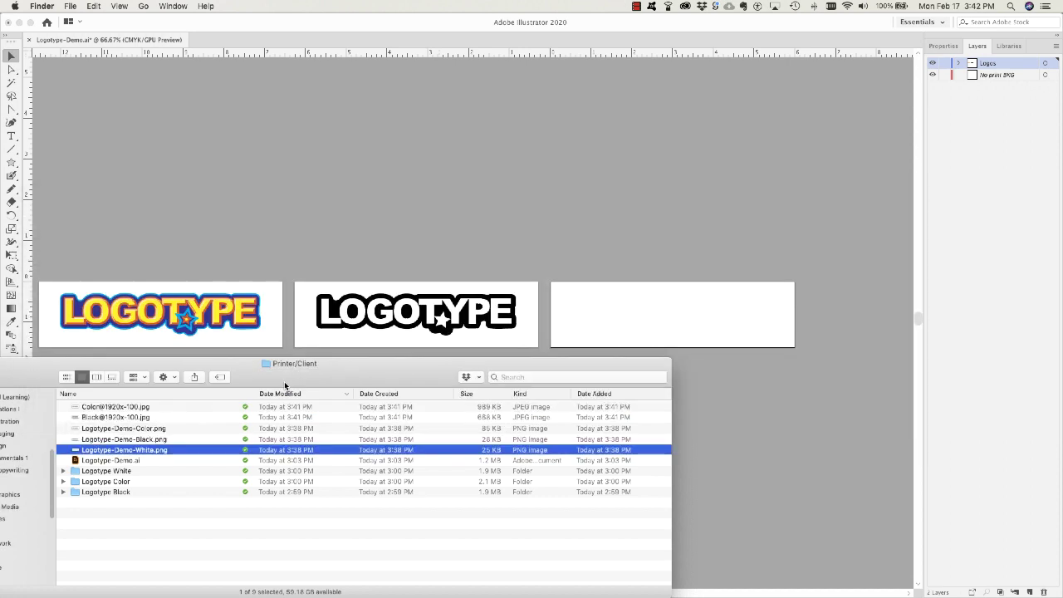